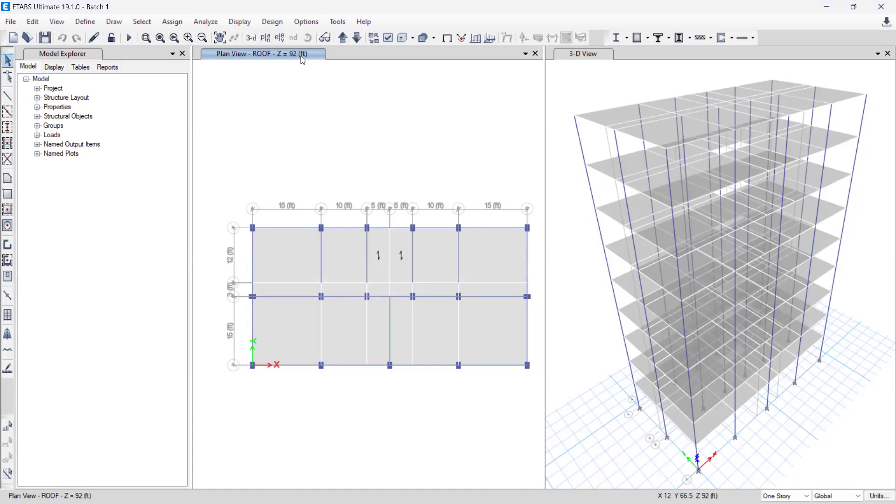
# Step: Display the plan view of story L7 in place of the roof plan
pyautogui.click(266, 38)
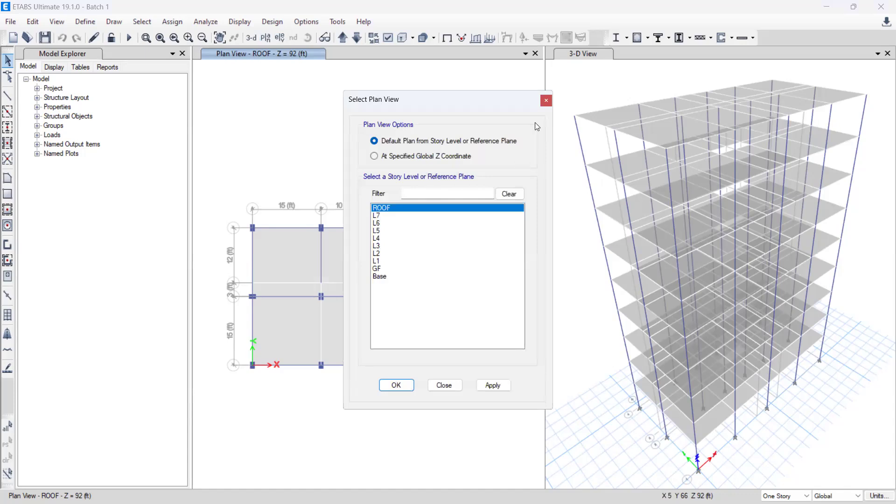
pyautogui.click(450, 384)
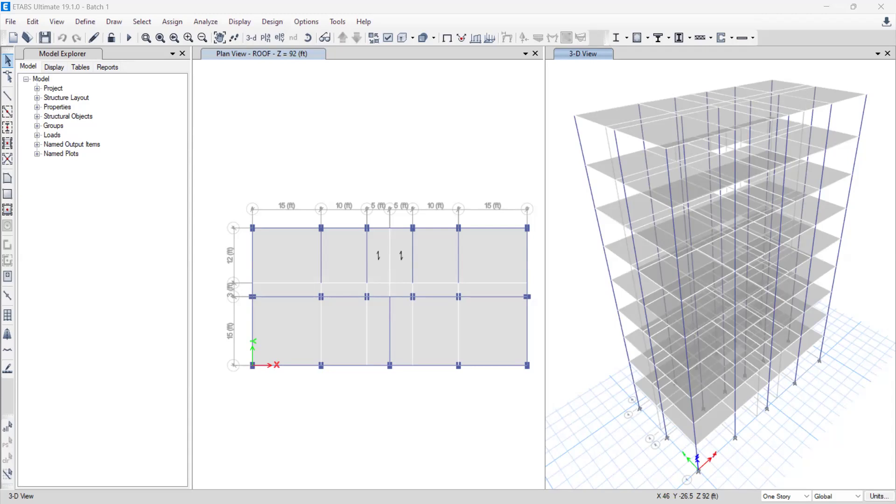
pyautogui.click(351, 152)
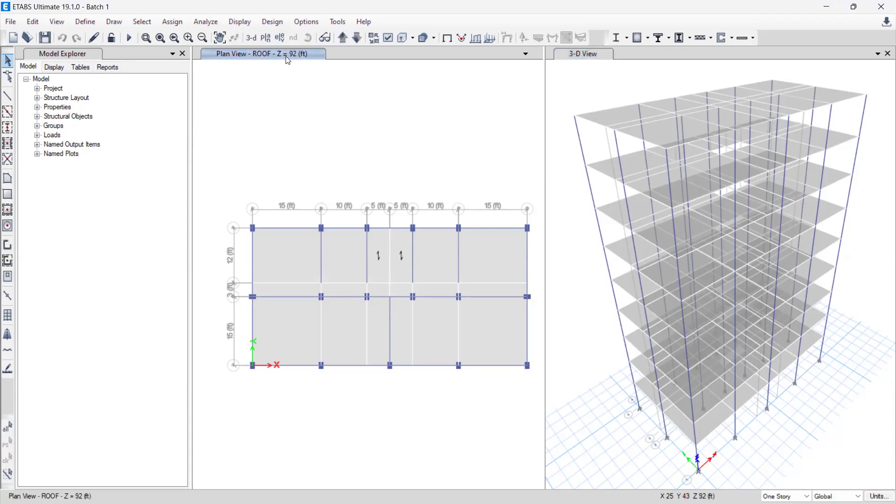
pyautogui.click(391, 216)
pyautogui.click(402, 387)
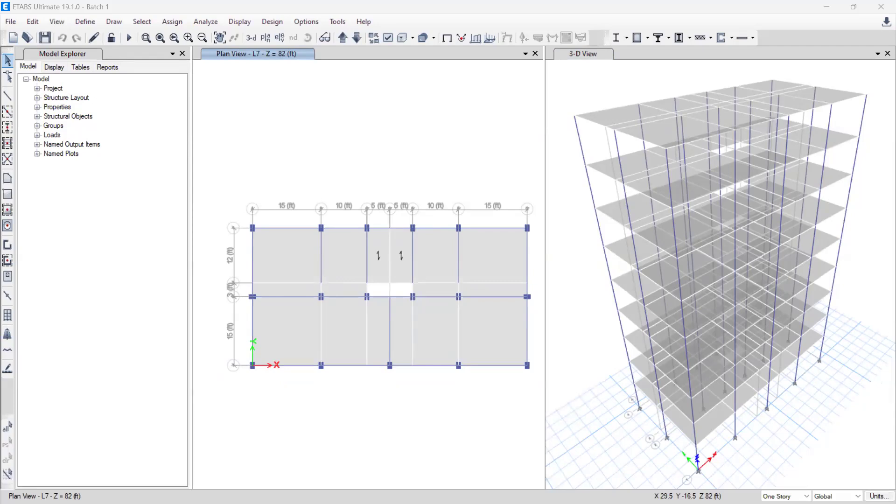
# Step: Display the plan view of story L6
pyautogui.click(266, 37)
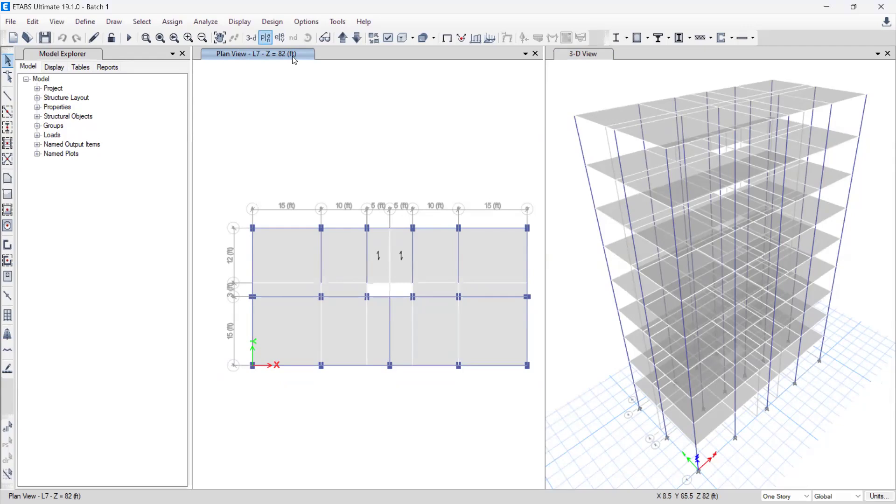
pyautogui.click(381, 223)
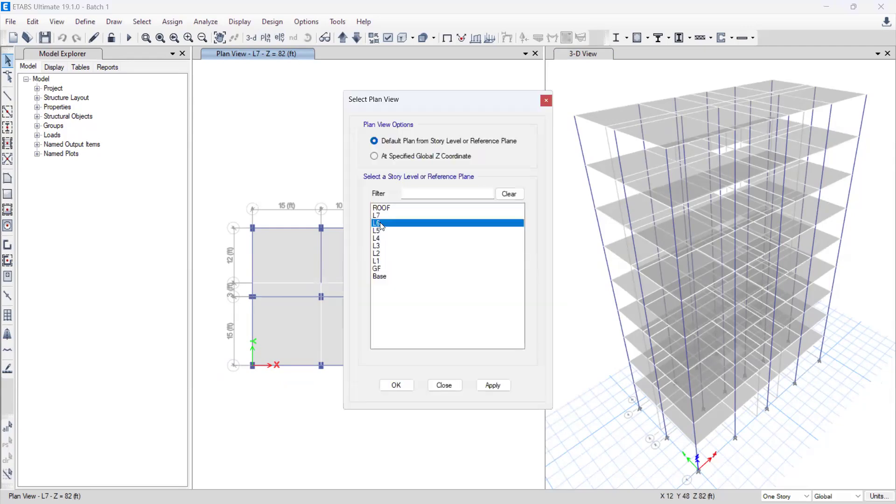
pyautogui.click(393, 385)
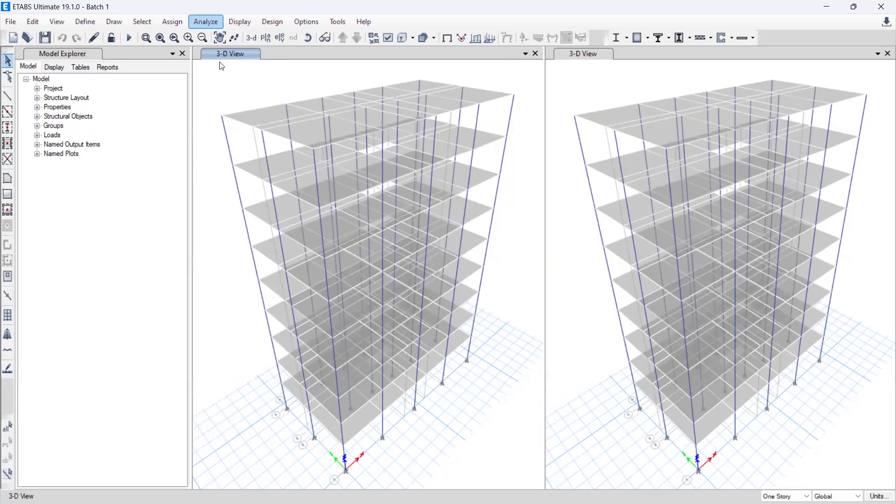
# Step: Save the model as Batch 1 in Documents, replacing the existing file
pyautogui.click(206, 36)
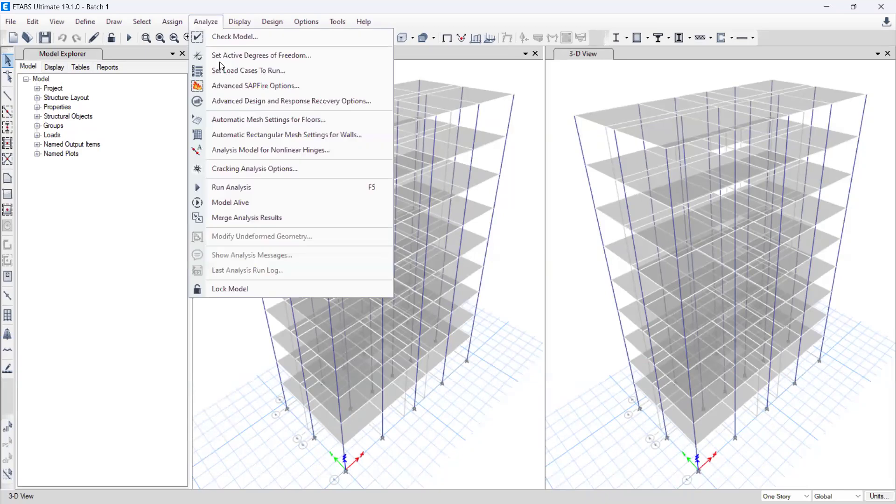
pyautogui.click(157, 136)
pyautogui.click(45, 38)
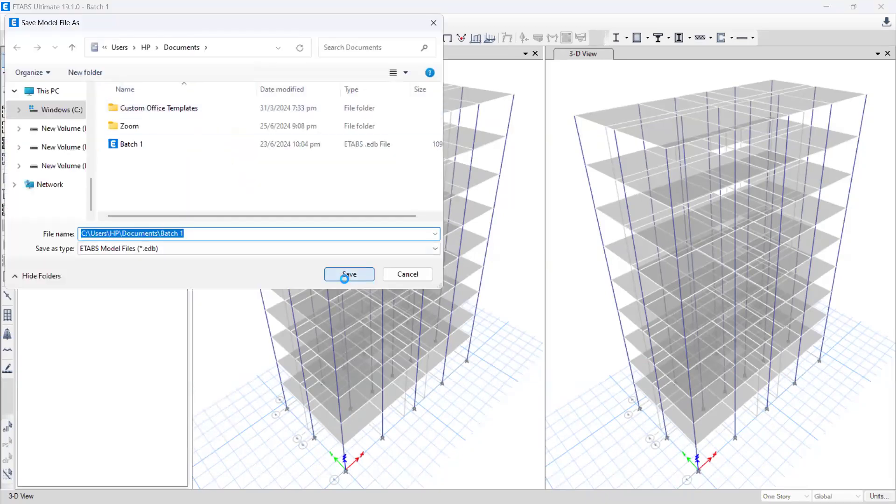
pyautogui.click(349, 274)
pyautogui.click(466, 260)
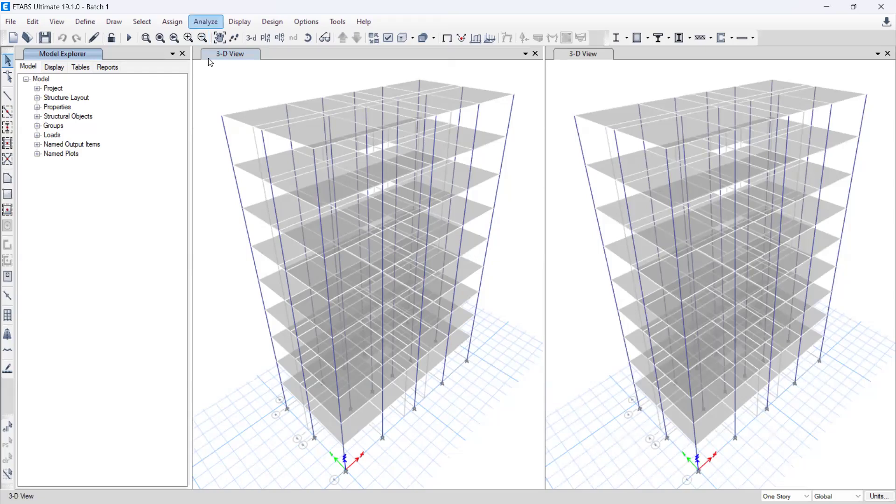
# Step: Run the model check with all joint and frame checks, meshing for all stories, duplicate self mass and both fix options enabled
pyautogui.click(206, 23)
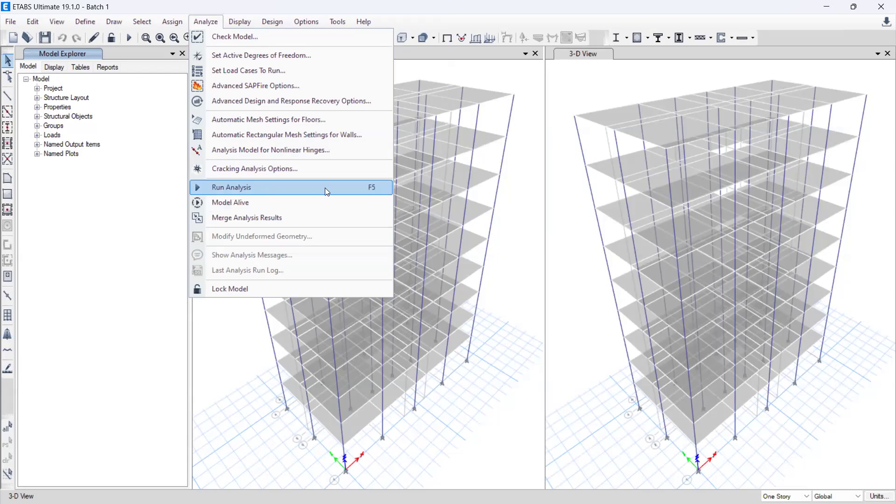
pyautogui.click(251, 38)
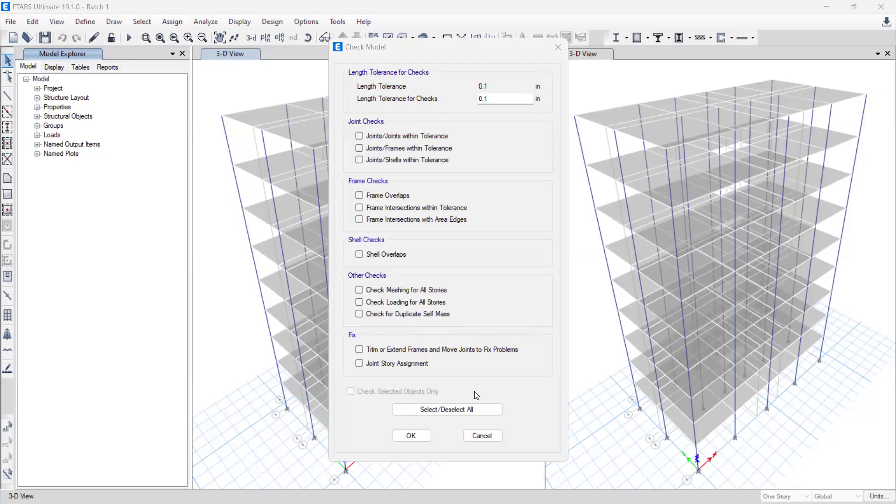
pyautogui.click(360, 136)
pyautogui.click(361, 148)
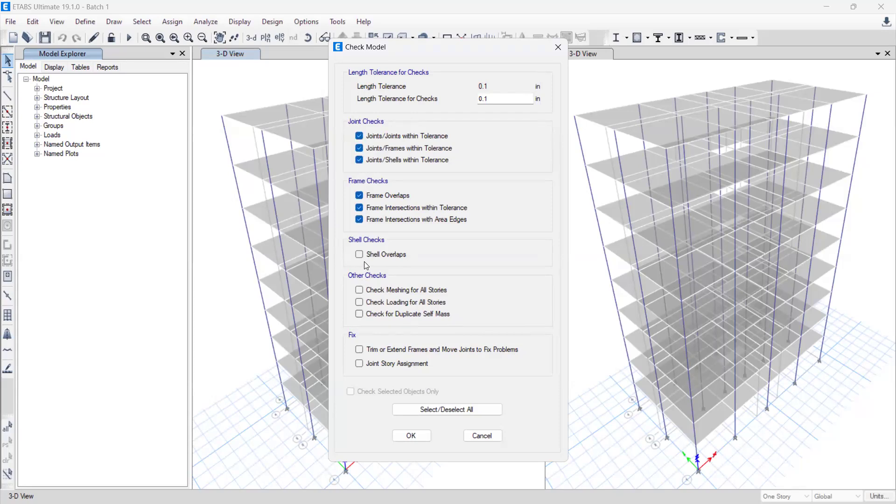
pyautogui.click(360, 290)
pyautogui.click(362, 314)
pyautogui.click(362, 350)
pyautogui.click(359, 364)
pyautogui.click(413, 436)
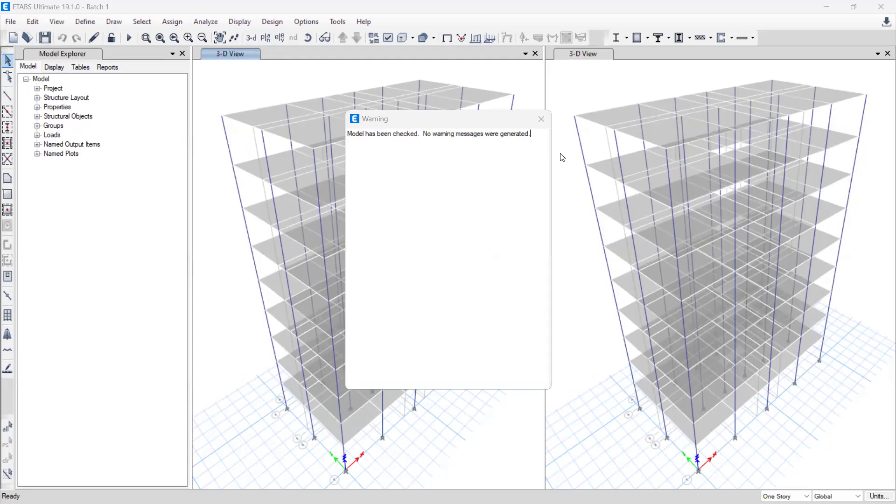
pyautogui.click(542, 120)
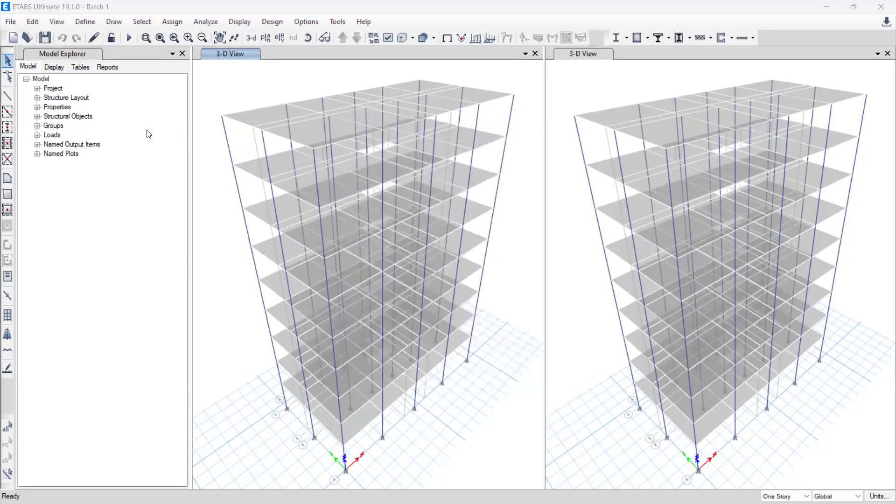
# Step: Save the checked model over the existing Batch 1 file
pyautogui.click(46, 38)
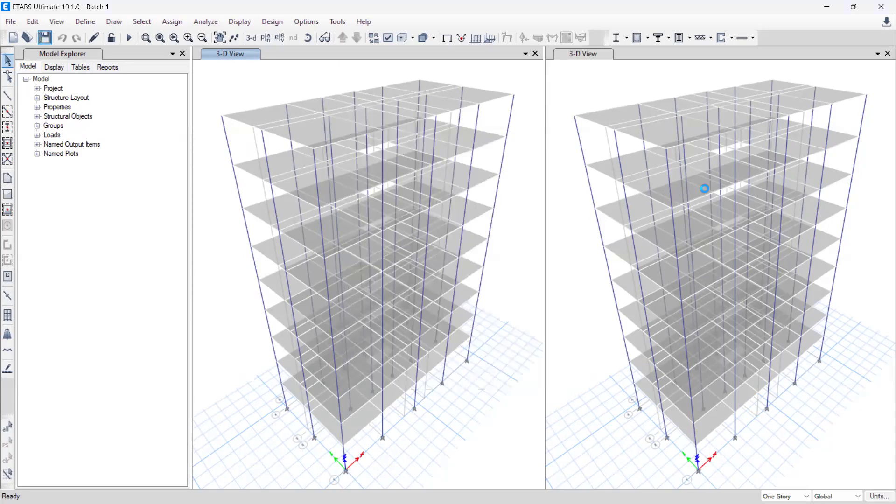
pyautogui.click(349, 276)
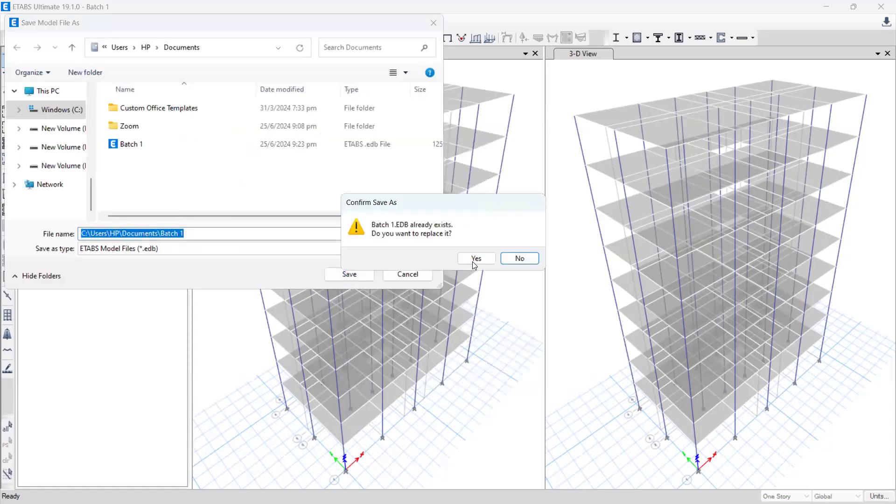
pyautogui.click(475, 260)
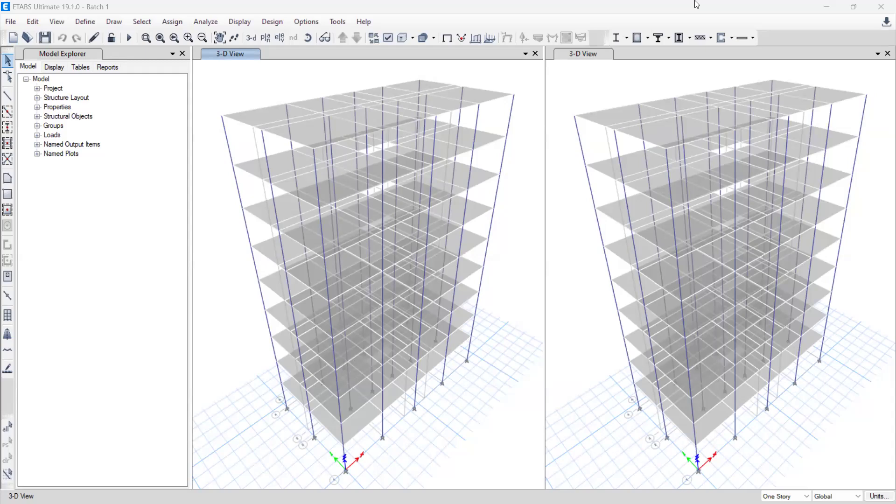
# Step: Switch the active 3-D view to the plan view of story GF
pyautogui.click(221, 57)
pyautogui.click(266, 38)
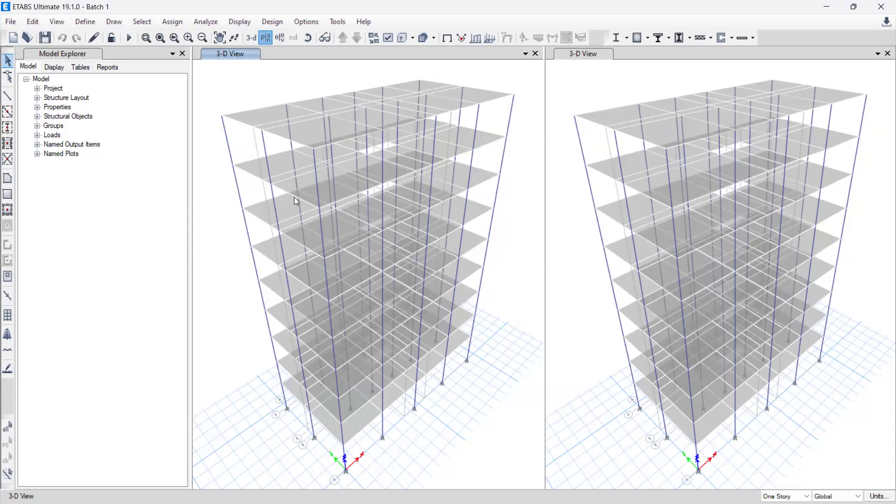
pyautogui.click(386, 269)
pyautogui.click(398, 385)
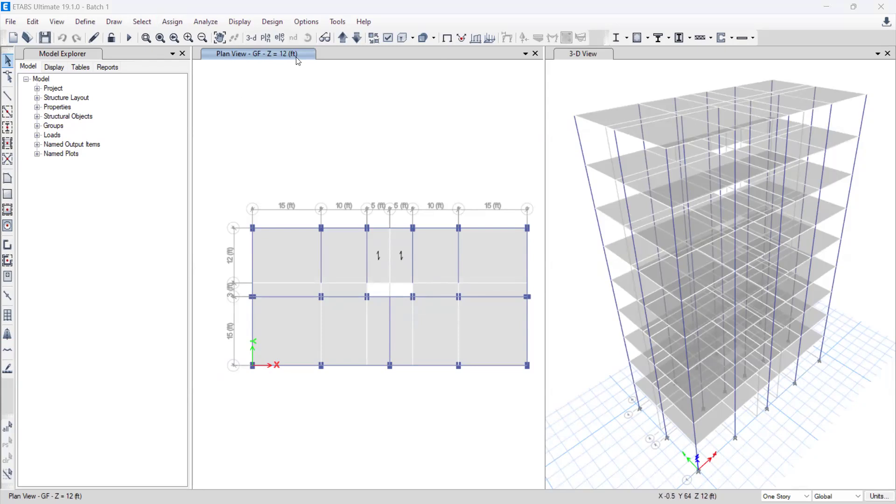
# Step: Select all beams in the model by object type
pyautogui.click(148, 26)
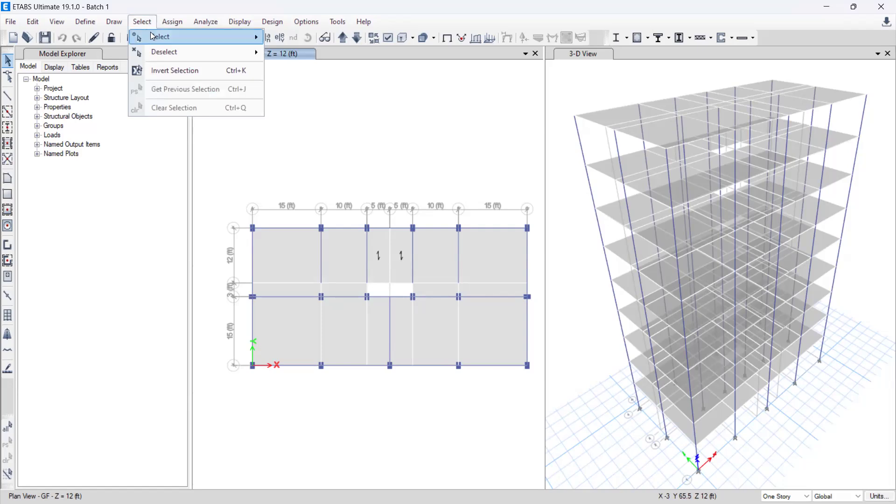
pyautogui.moveTo(153, 36)
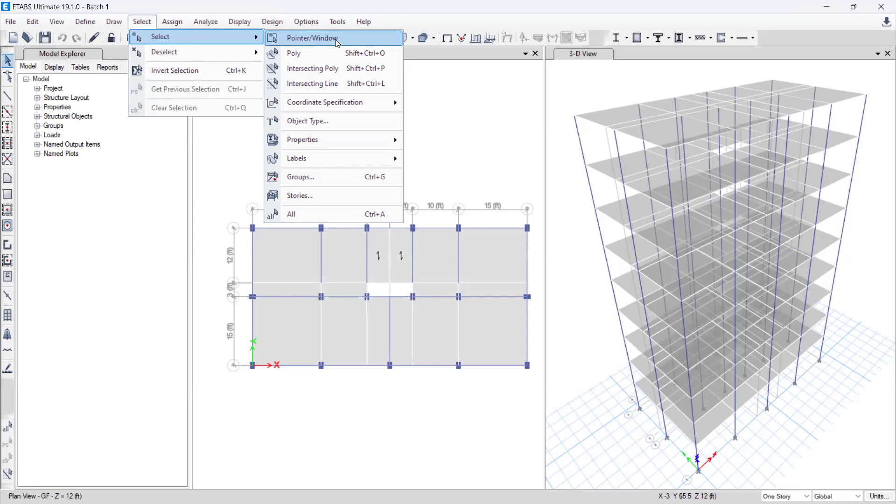
pyautogui.click(311, 122)
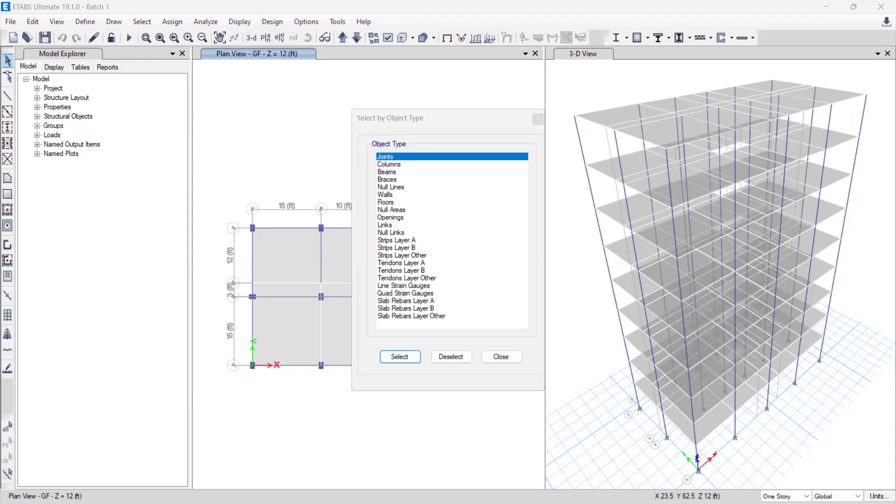
pyautogui.click(388, 172)
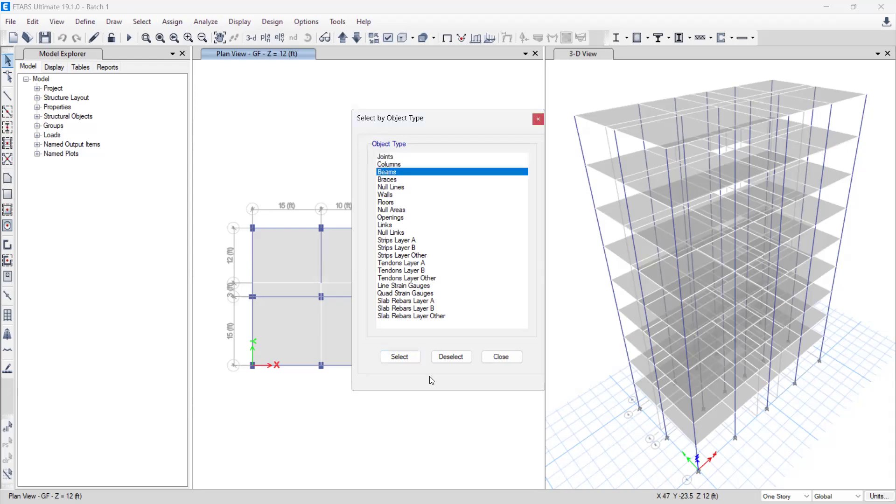
pyautogui.click(399, 358)
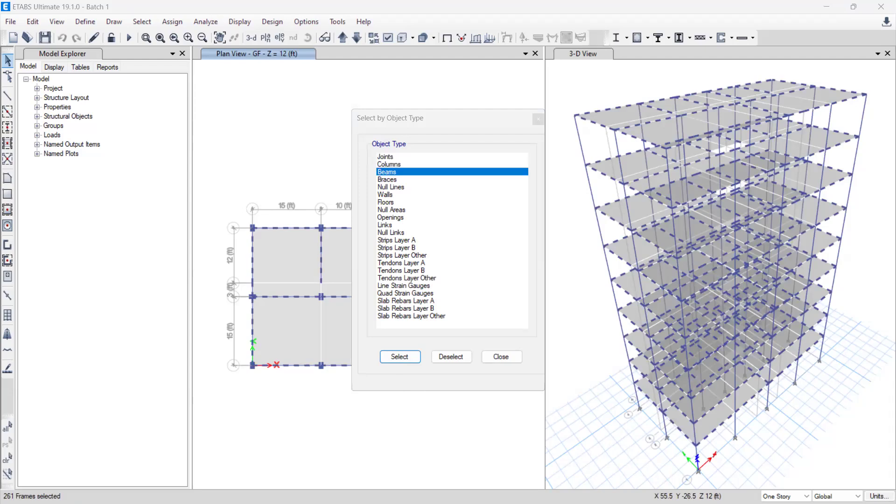
pyautogui.click(502, 358)
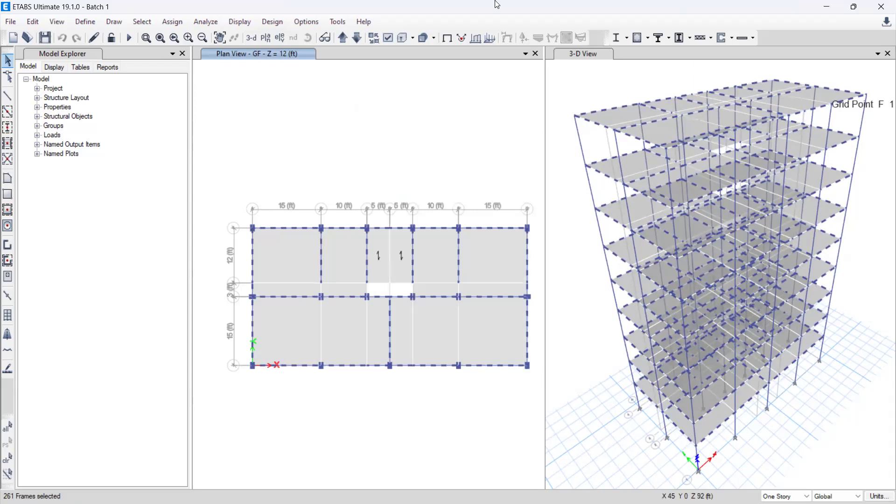
# Step: Deselect everything on stories ROOF and L7 through L1 so the selection is limited to the GF beams
pyautogui.click(148, 23)
pyautogui.moveTo(187, 52)
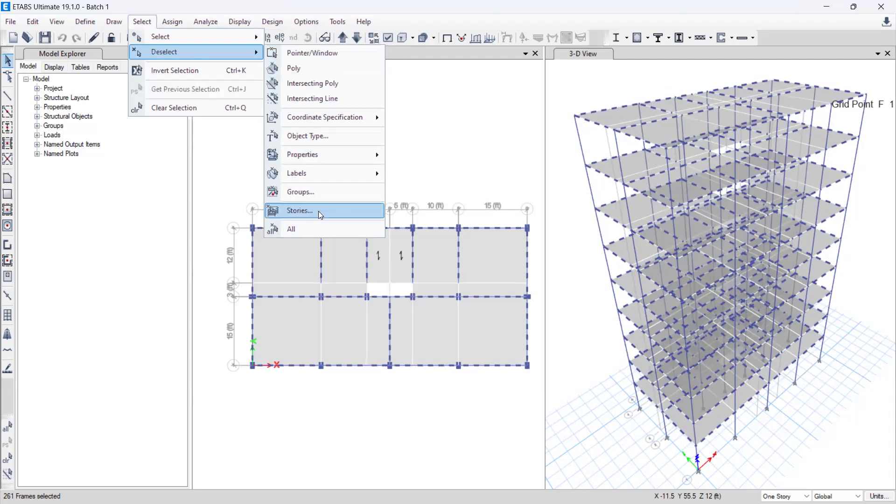
pyautogui.click(321, 216)
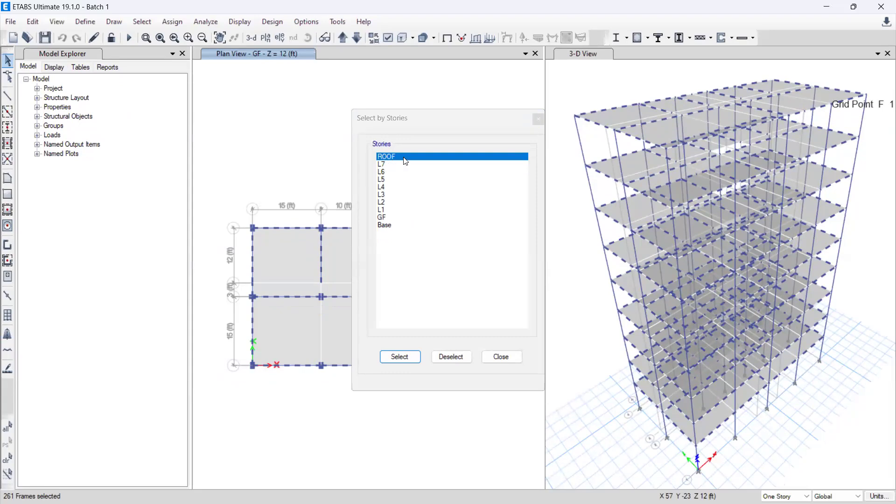
pyautogui.click(391, 164)
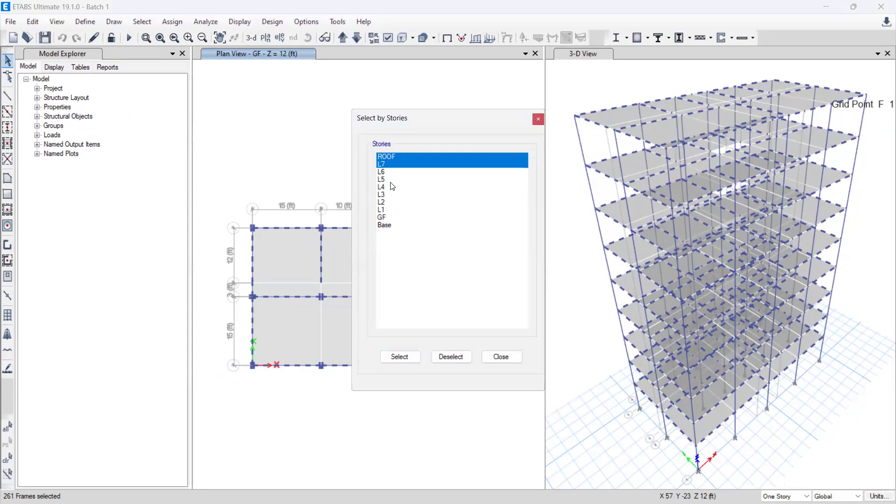
pyautogui.click(386, 173)
pyautogui.click(387, 179)
pyautogui.click(388, 187)
pyautogui.click(391, 194)
pyautogui.click(397, 203)
pyautogui.click(398, 211)
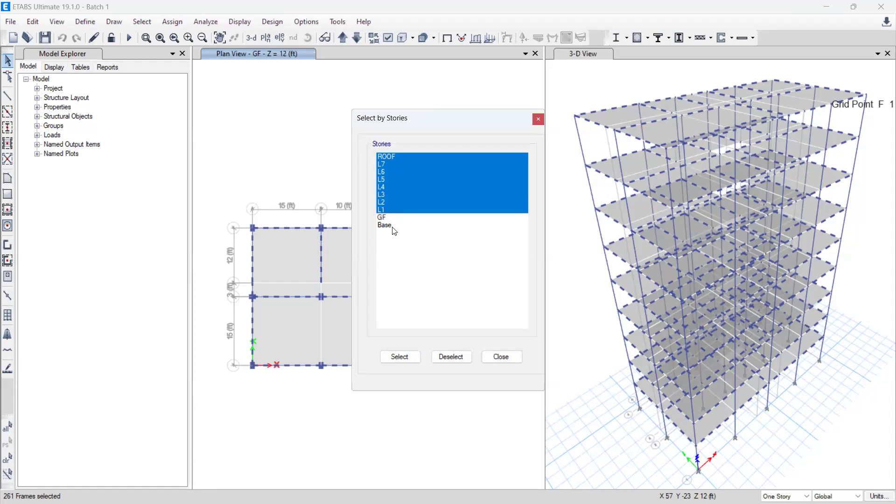
pyautogui.click(451, 358)
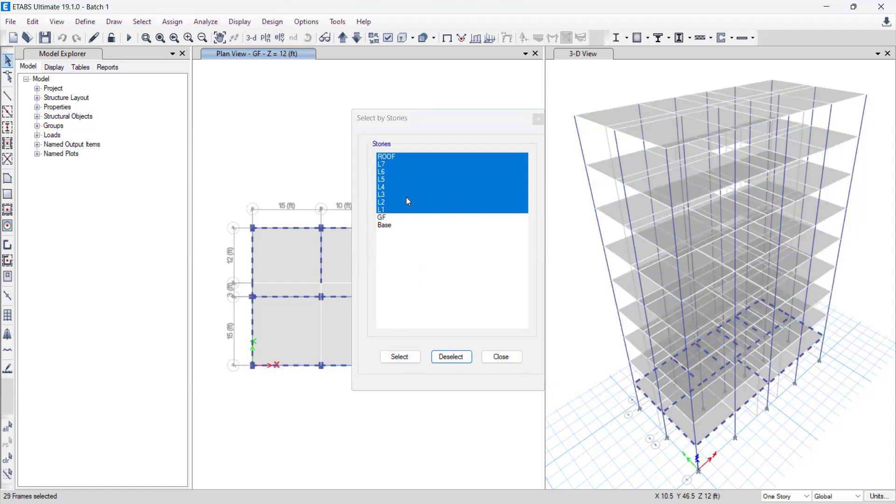
pyautogui.click(492, 360)
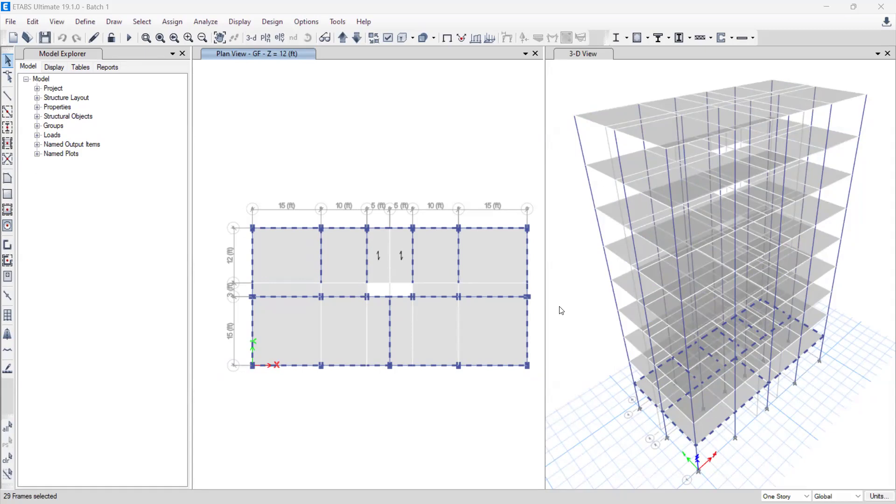
# Step: Look up the GB 12 X 15 section in the model's frame section definitions
pyautogui.click(86, 23)
pyautogui.click(86, 22)
pyautogui.click(86, 22)
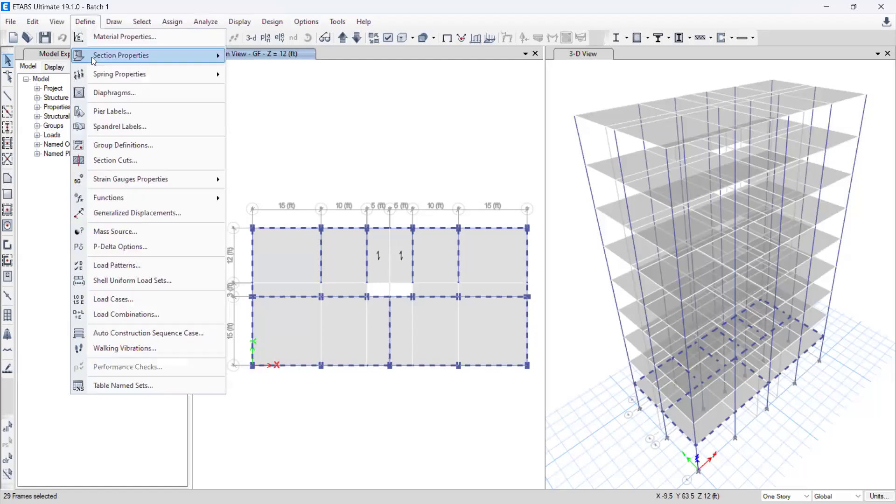
pyautogui.moveTo(91, 57)
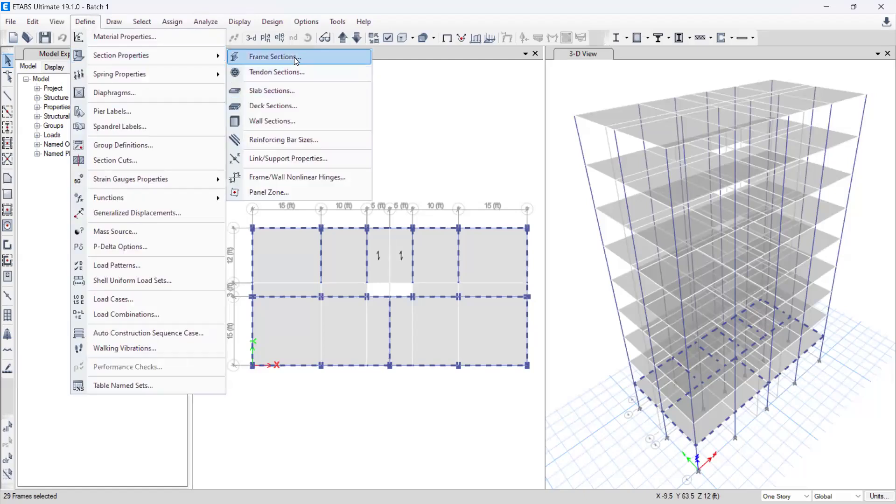
pyautogui.click(296, 58)
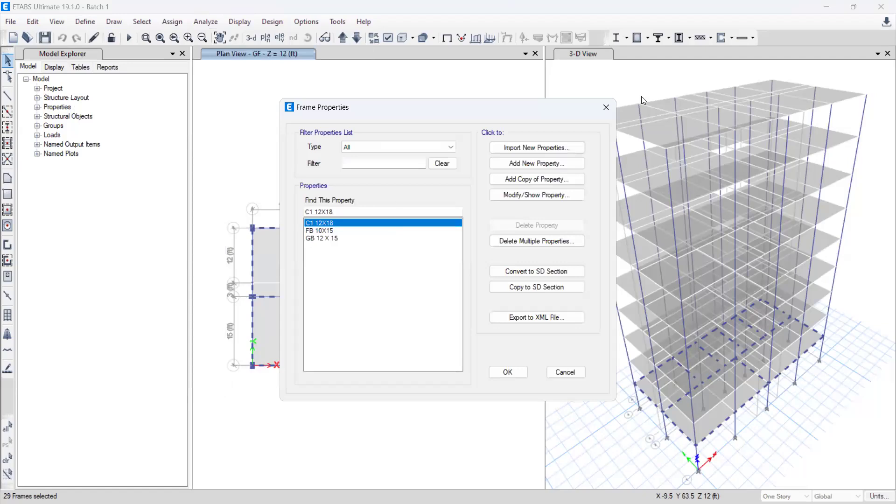
pyautogui.click(351, 238)
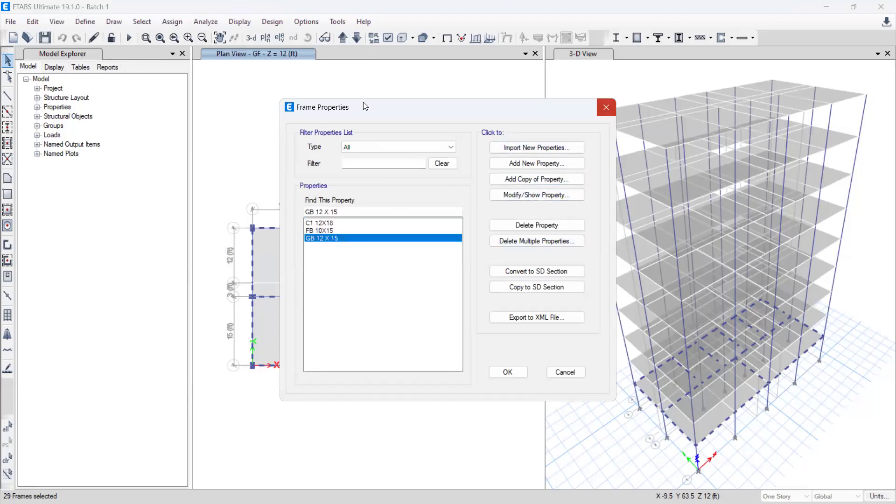
pyautogui.click(606, 107)
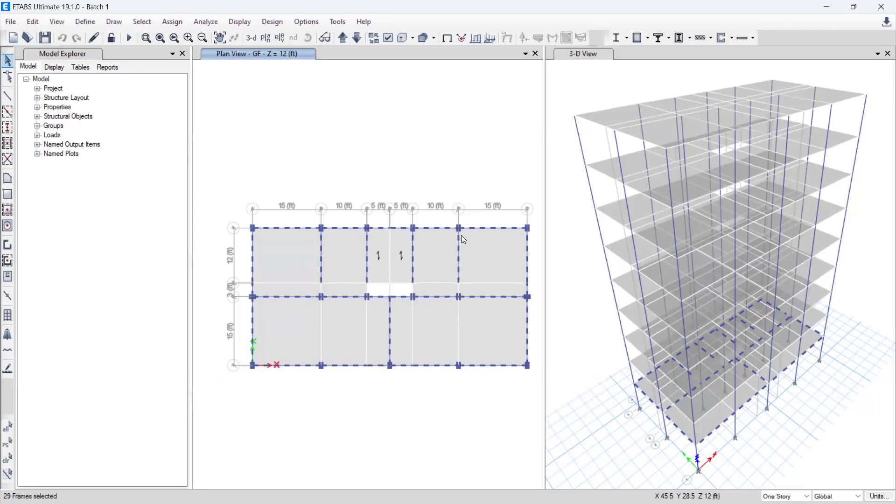
pyautogui.hotkey('alt', 'a')
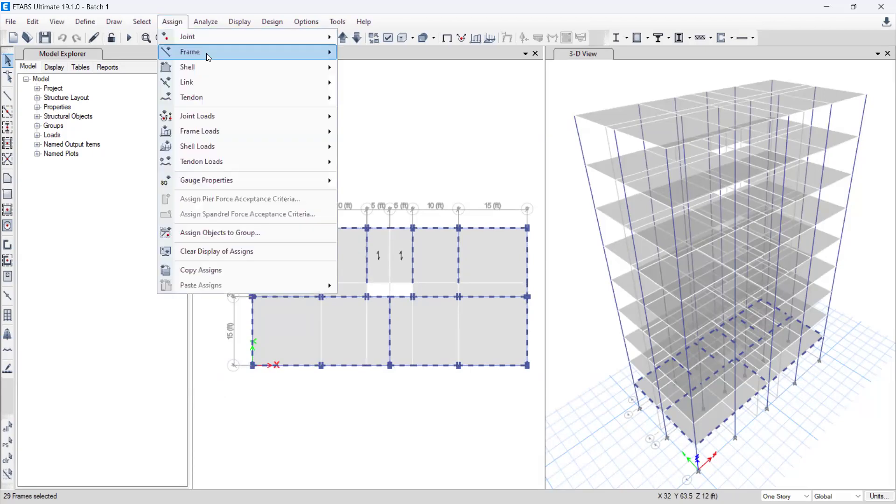
pyautogui.click(86, 22)
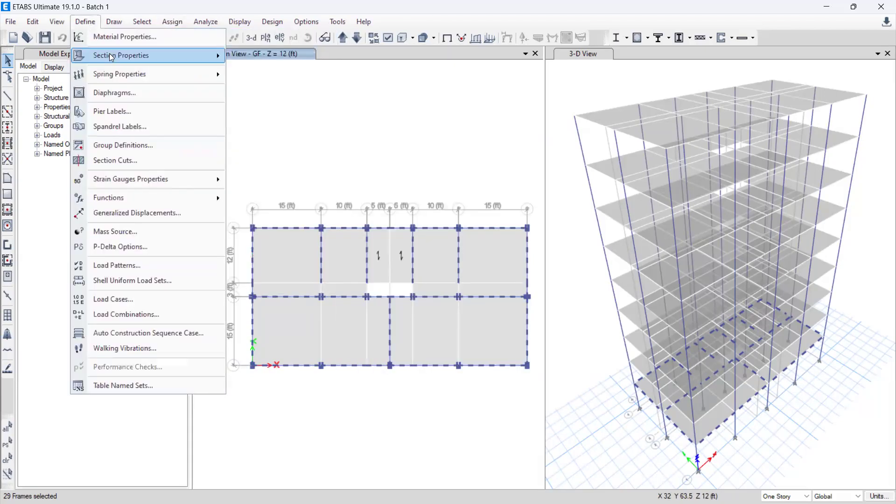
pyautogui.moveTo(112, 57)
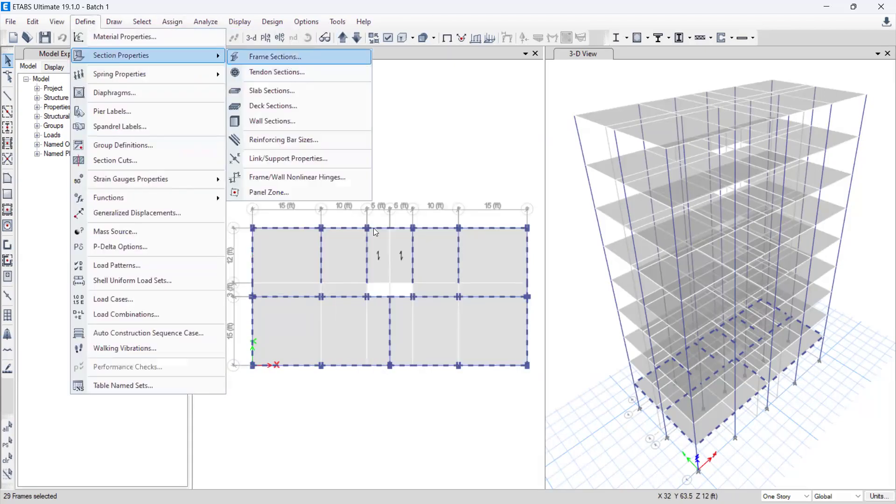
pyautogui.press('Return')
pyautogui.click(561, 374)
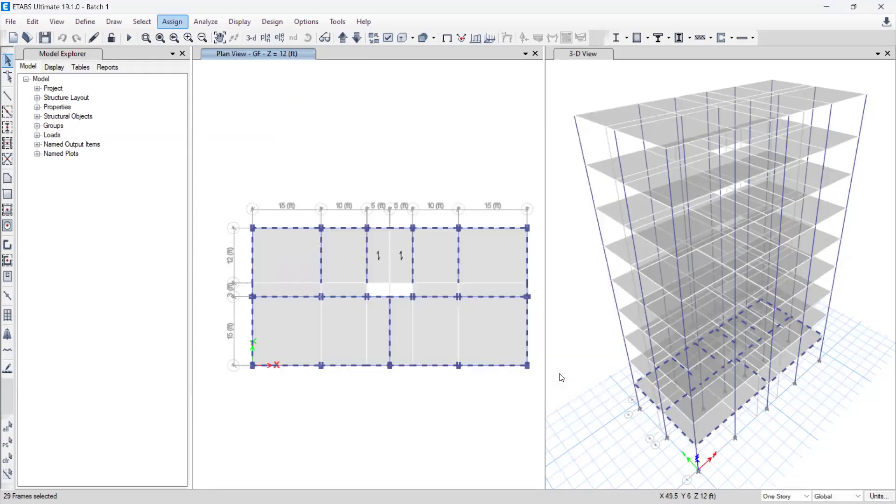
pyautogui.click(172, 22)
pyautogui.click(208, 55)
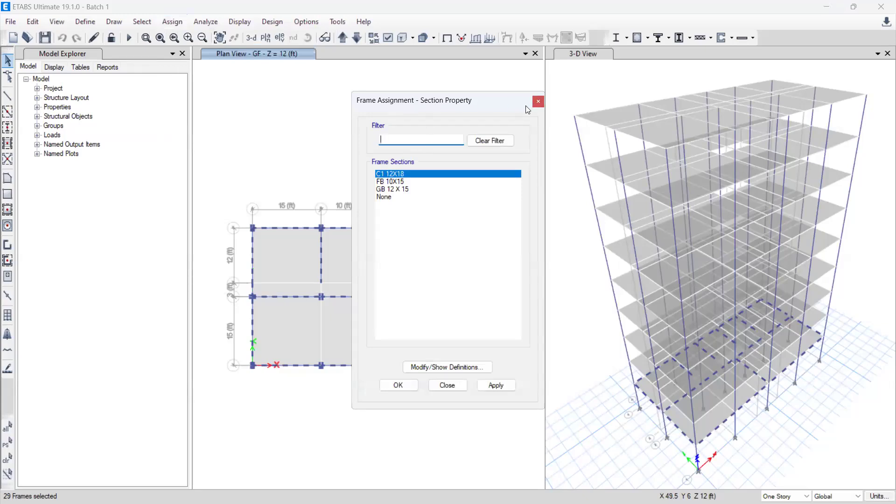
pyautogui.click(538, 102)
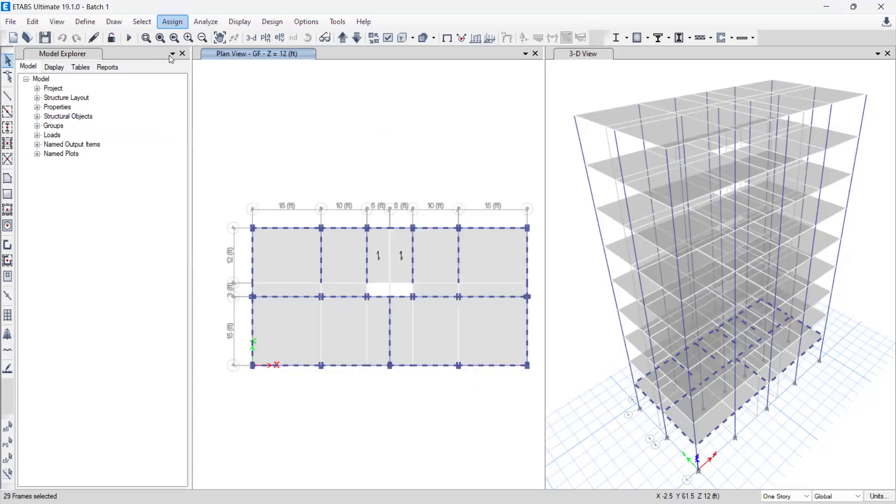
# Step: Assign the GB 12 X 15 frame section to the selected GF beams
pyautogui.click(172, 22)
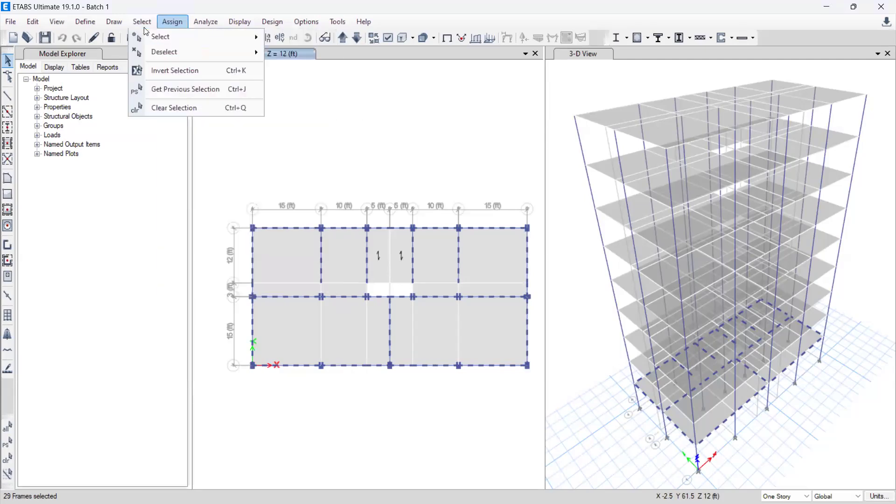
pyautogui.moveTo(182, 57)
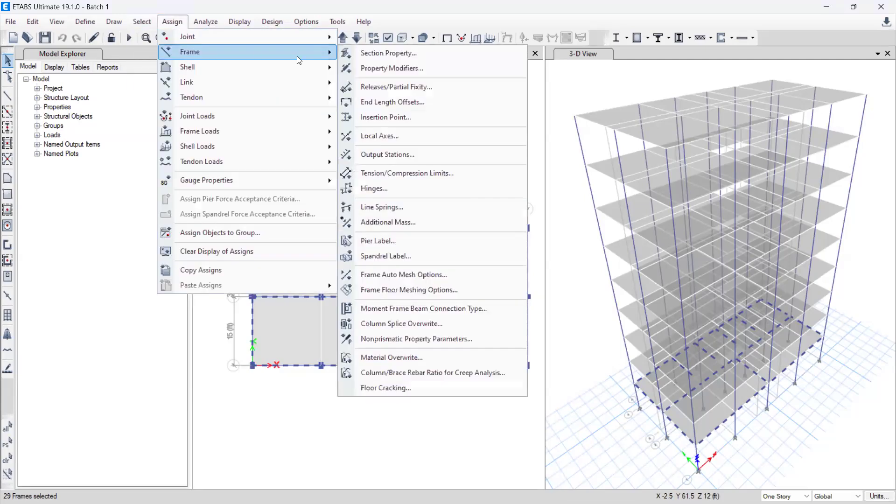
pyautogui.click(379, 54)
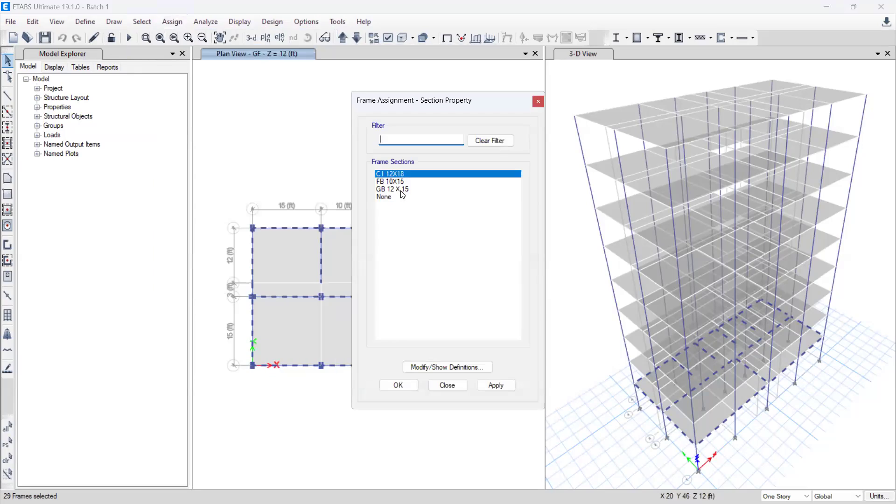
pyautogui.click(397, 189)
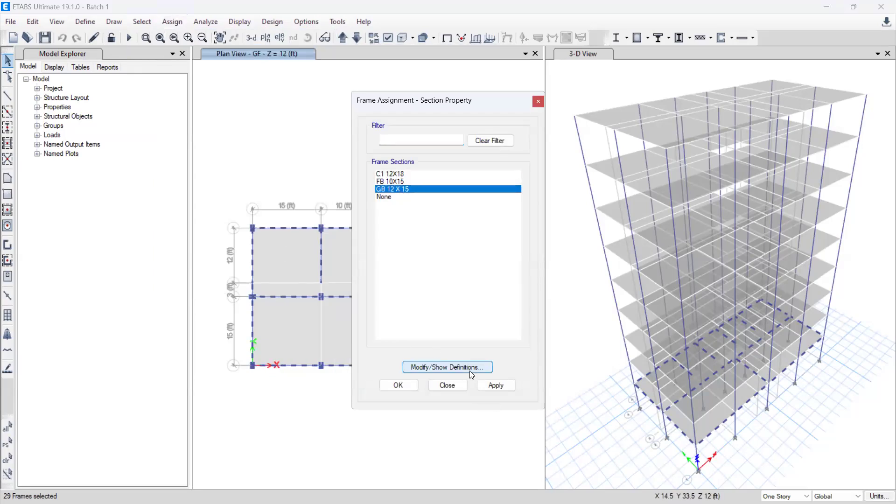
pyautogui.click(496, 385)
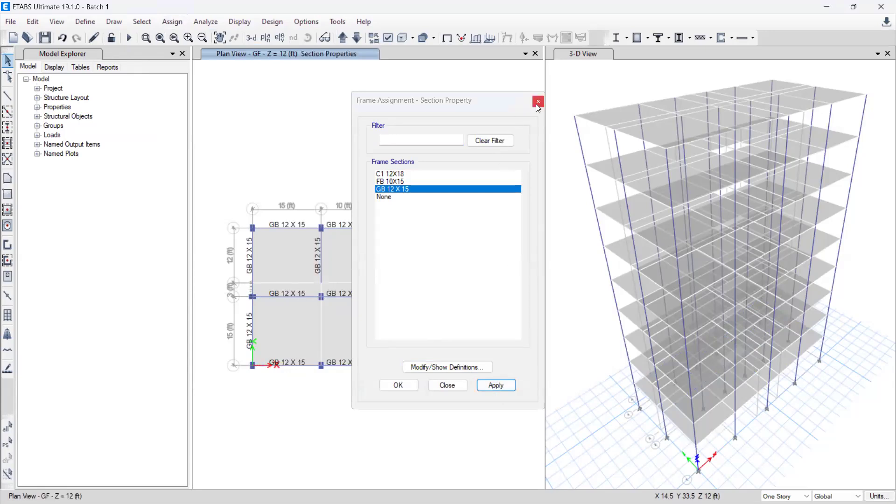
pyautogui.click(446, 387)
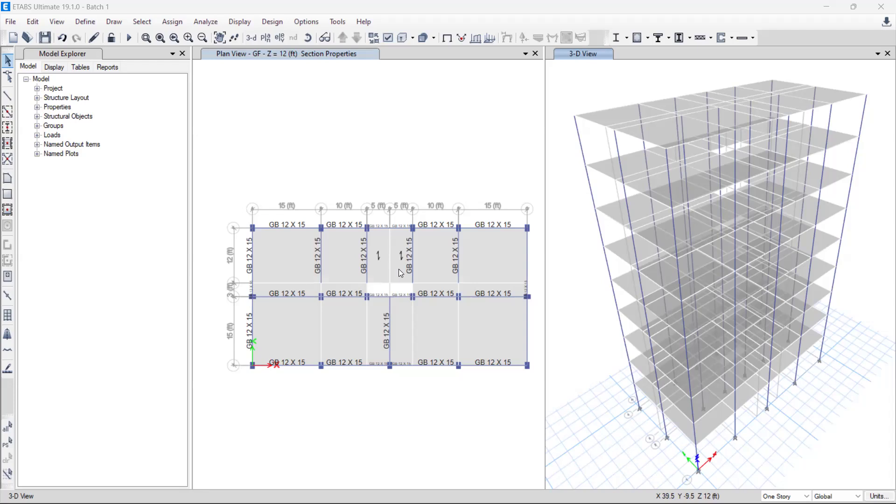
# Step: Define a new load pattern named FF with the Super Dead type
pyautogui.click(89, 23)
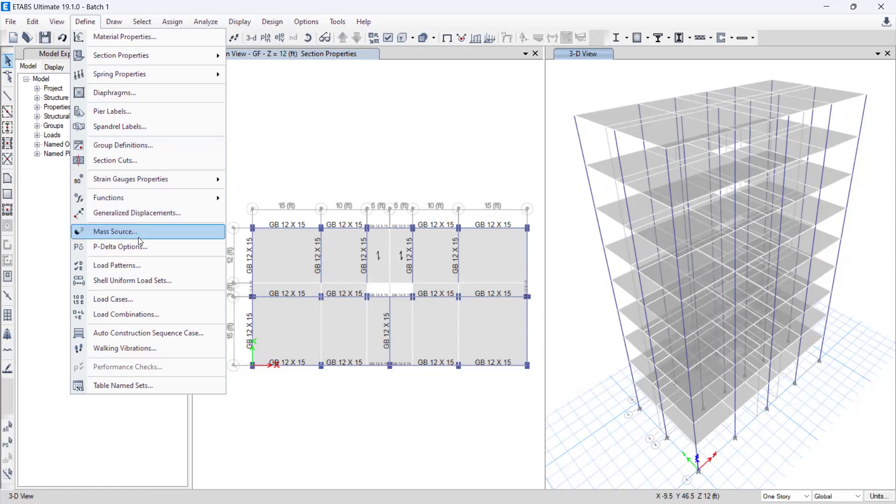
pyautogui.click(117, 266)
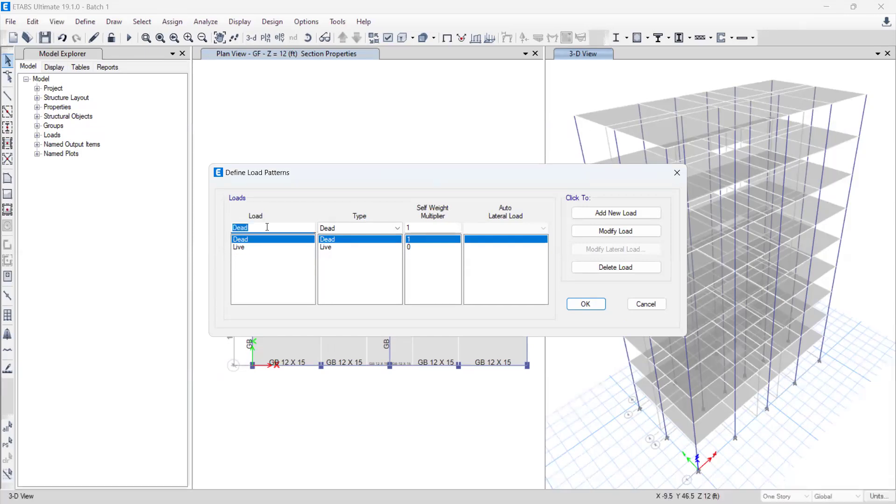
pyautogui.click(267, 241)
pyautogui.click(269, 247)
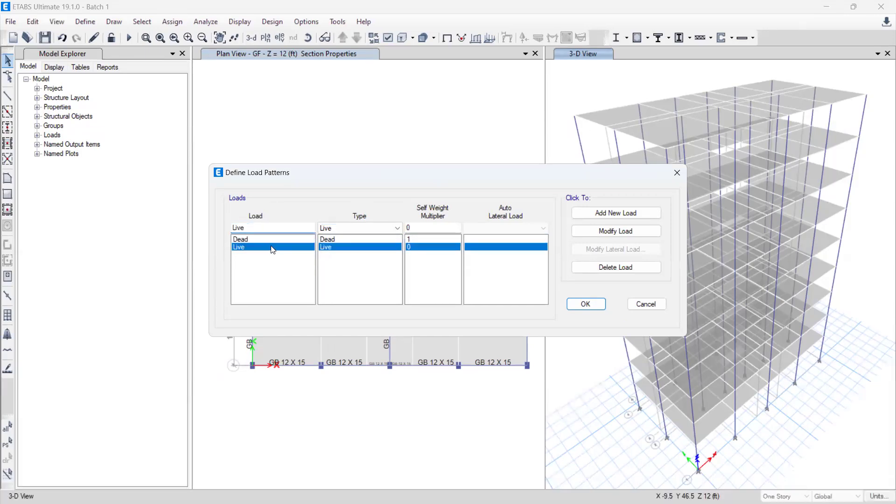
pyautogui.click(251, 228)
pyautogui.press('BackSpace')
pyautogui.press('BackSpace')
pyautogui.press('BackSpace')
pyautogui.press('BackSpace')
pyautogui.write('FF')
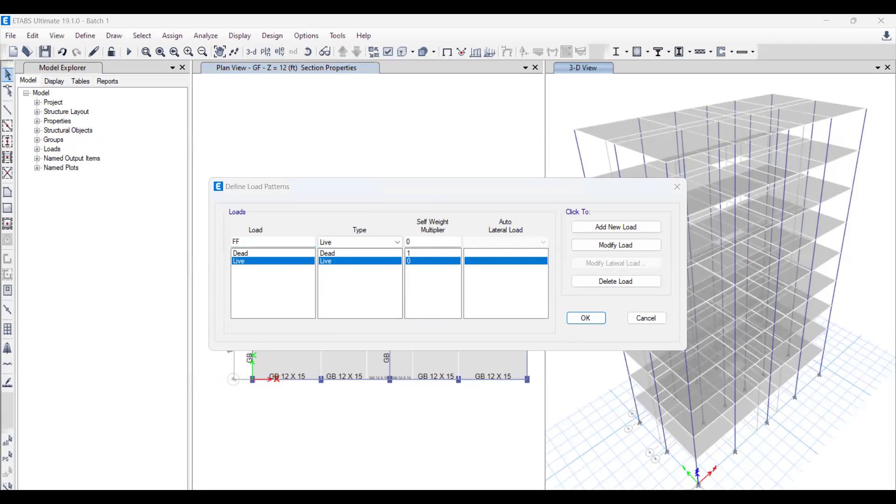
pyautogui.click(363, 242)
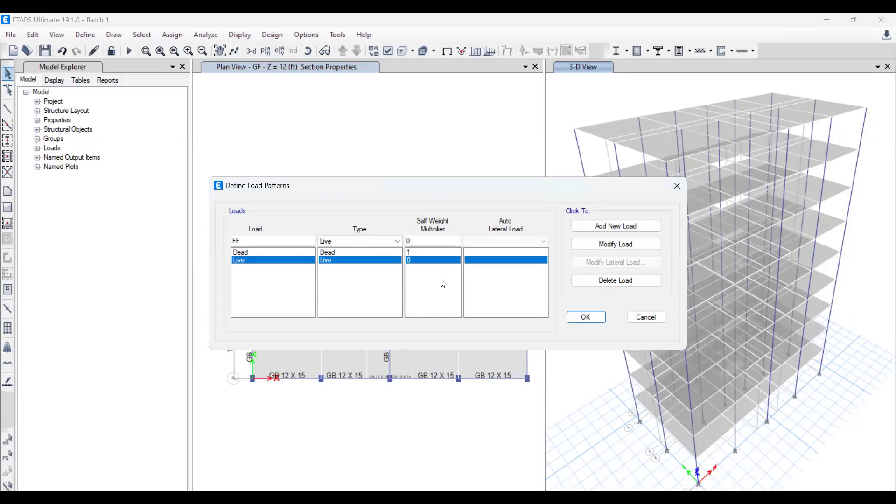
pyautogui.click(385, 243)
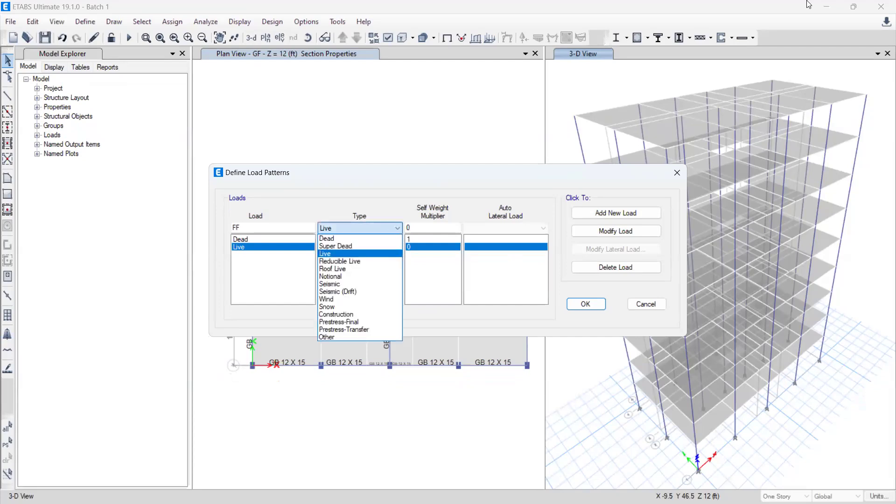
pyautogui.click(348, 246)
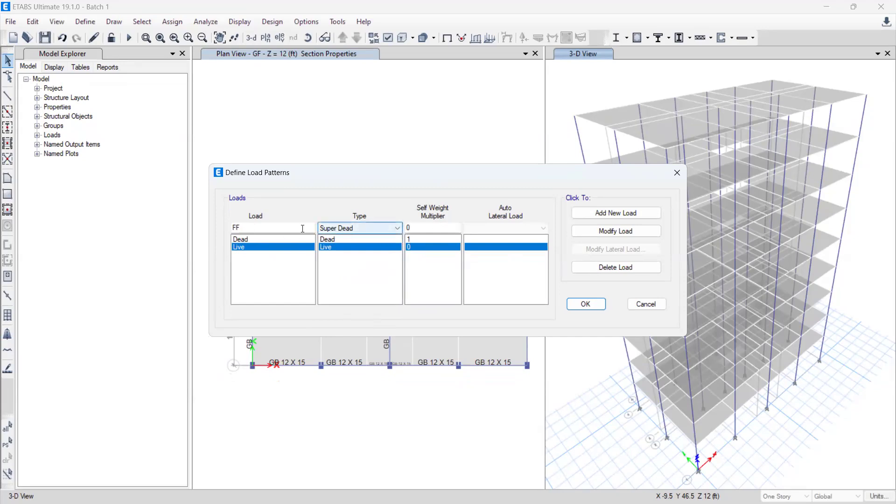
pyautogui.click(625, 216)
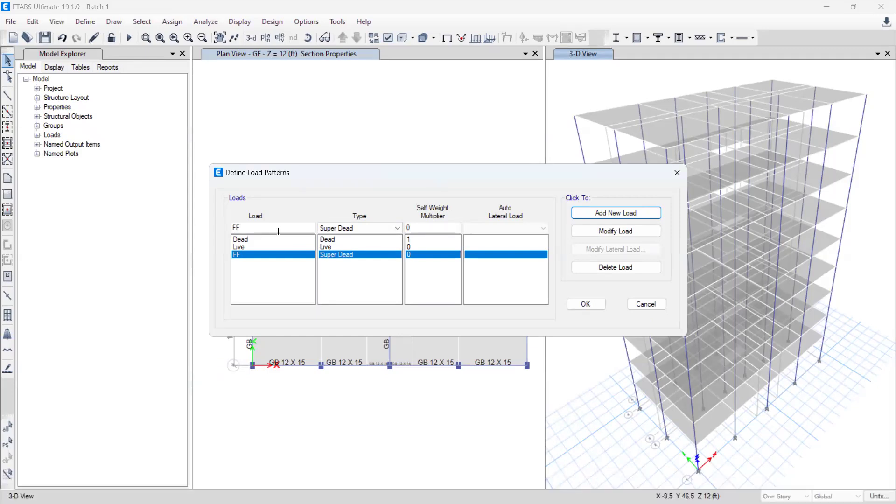
# Step: Add another Super Dead load pattern named PWL
pyautogui.click(275, 230)
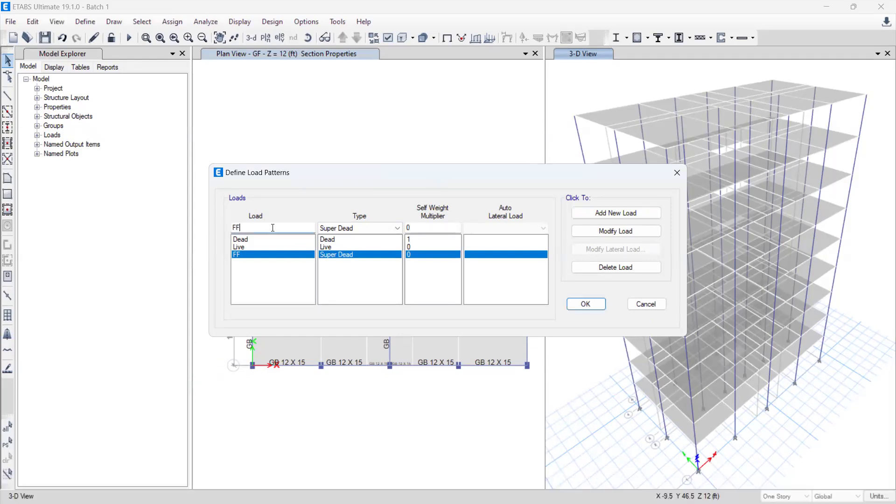
pyautogui.press('BackSpace')
pyautogui.press('BackSpace')
pyautogui.write('PWL')
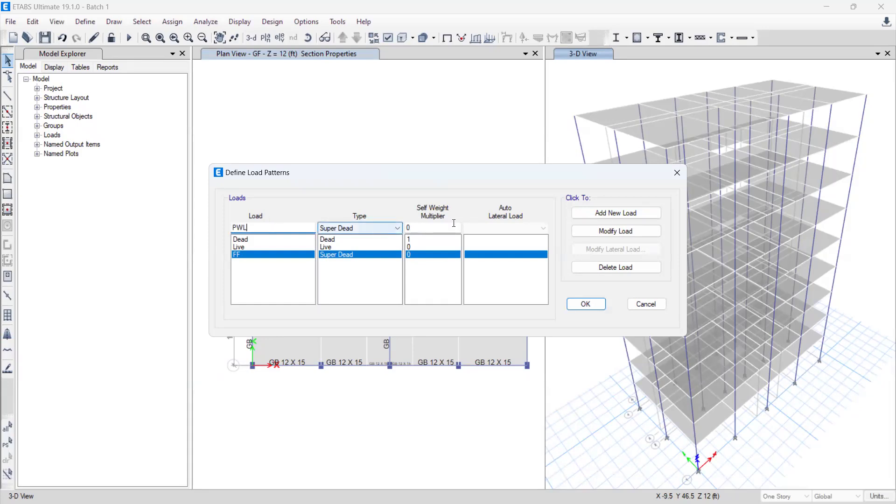
pyautogui.click(599, 215)
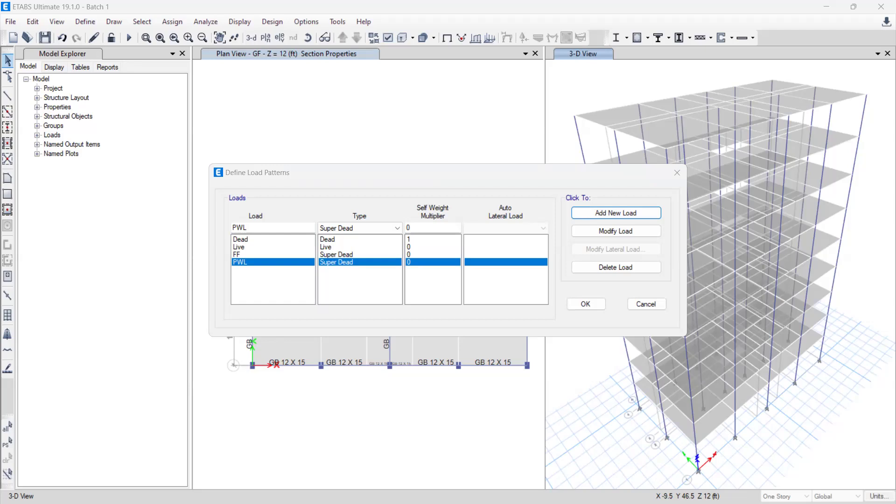
pyautogui.click(269, 228)
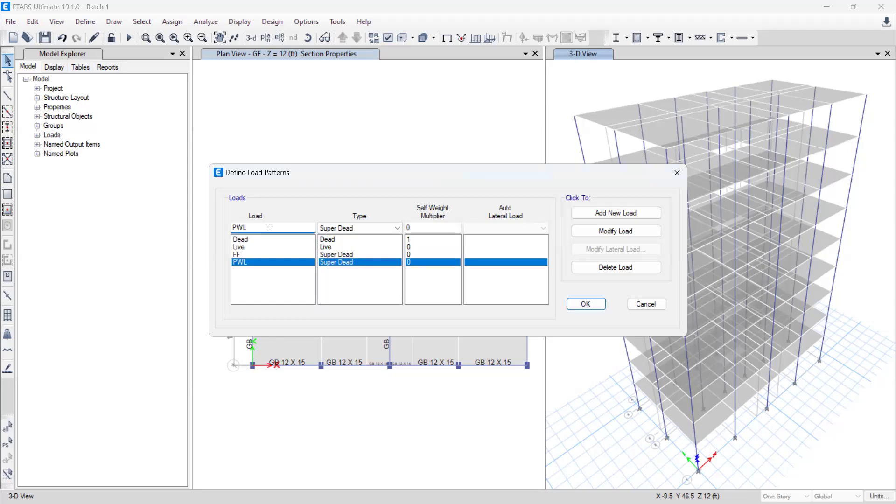
pyautogui.click(610, 232)
pyautogui.click(346, 260)
pyautogui.click(598, 233)
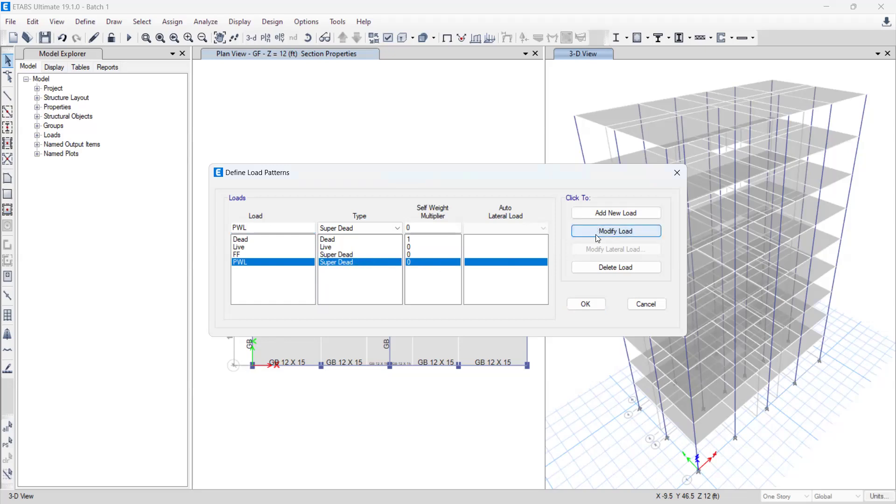
pyautogui.click(362, 255)
pyautogui.click(344, 262)
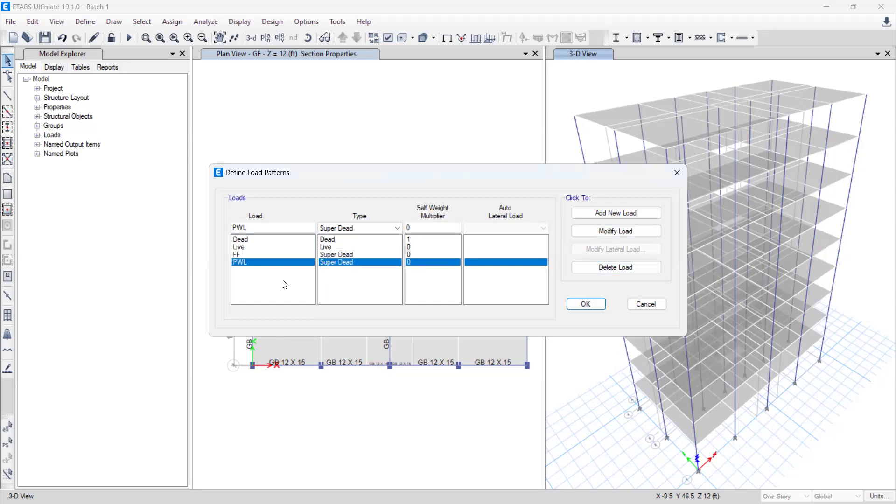
pyautogui.click(278, 255)
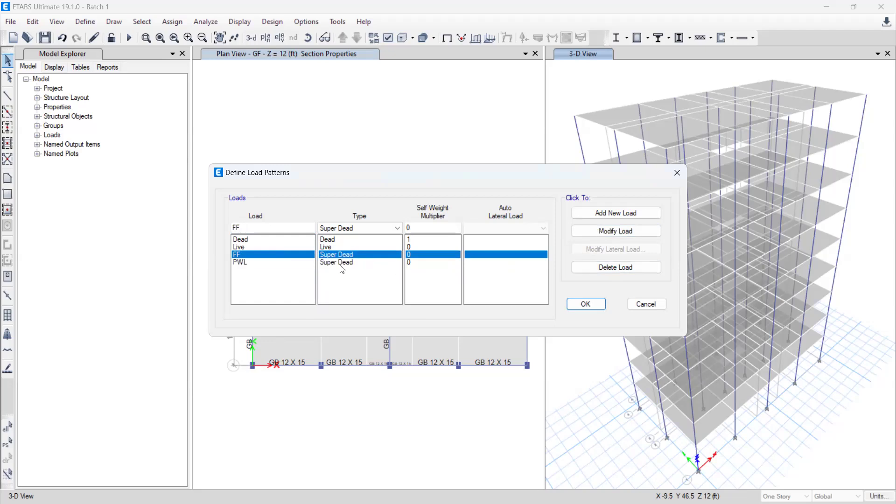
# Step: Add a Super Dead load pattern named PWLB, based on the PWL pattern
pyautogui.click(368, 264)
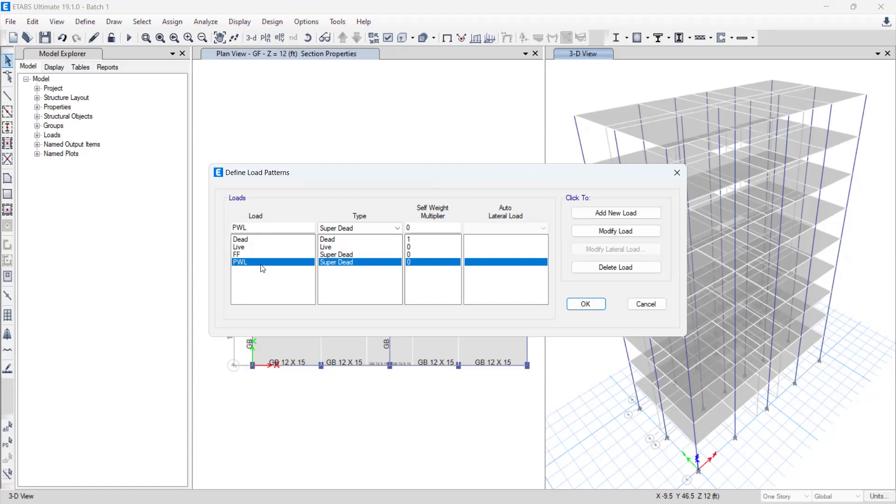
pyautogui.click(262, 228)
pyautogui.write('B')
pyautogui.click(589, 215)
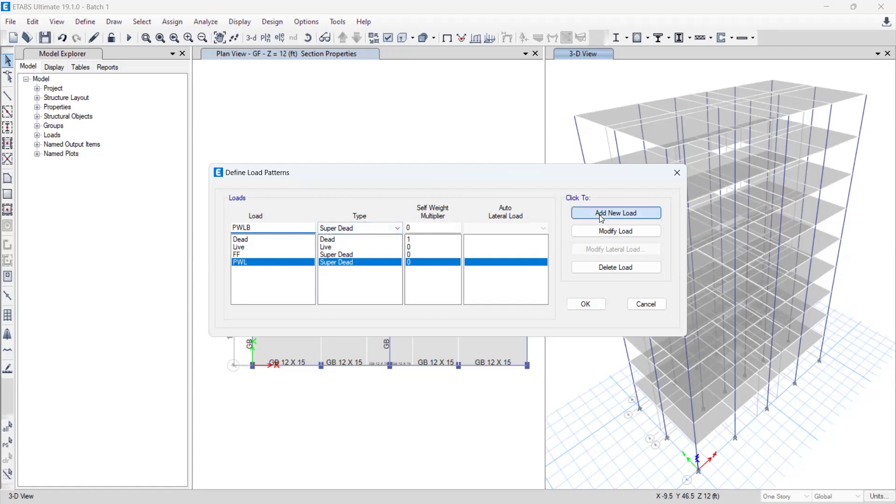
# Step: Enter WLX as the name for the next load pattern in place of PWLB
pyautogui.click(268, 229)
pyautogui.press('BackSpace')
pyautogui.press('BackSpace')
pyautogui.press('BackSpace')
pyautogui.press('BackSpace')
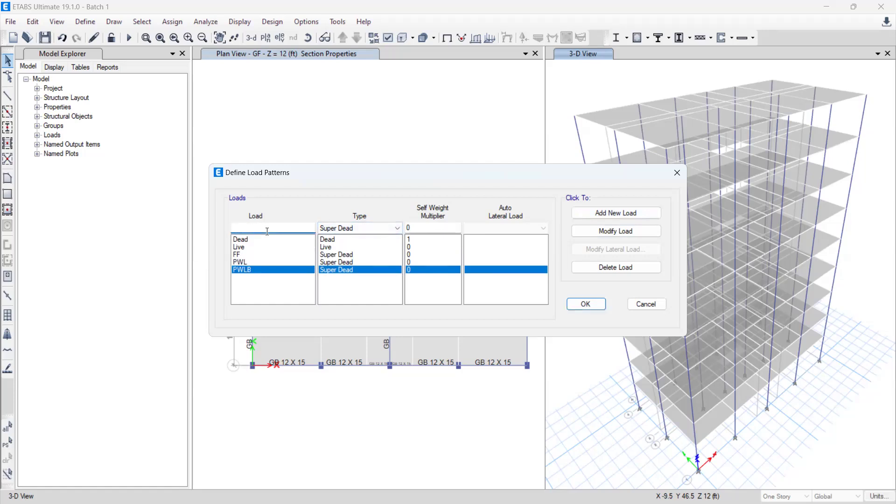
pyautogui.write('w')
pyautogui.press('BackSpace')
pyautogui.write('WL')
pyautogui.write('X')
pyautogui.click(240, 227)
pyautogui.write('L')
# Step: Give the WLX load the Wind type with the ASCE 7-05 auto lateral load and add it to the load patterns
pyautogui.click(337, 227)
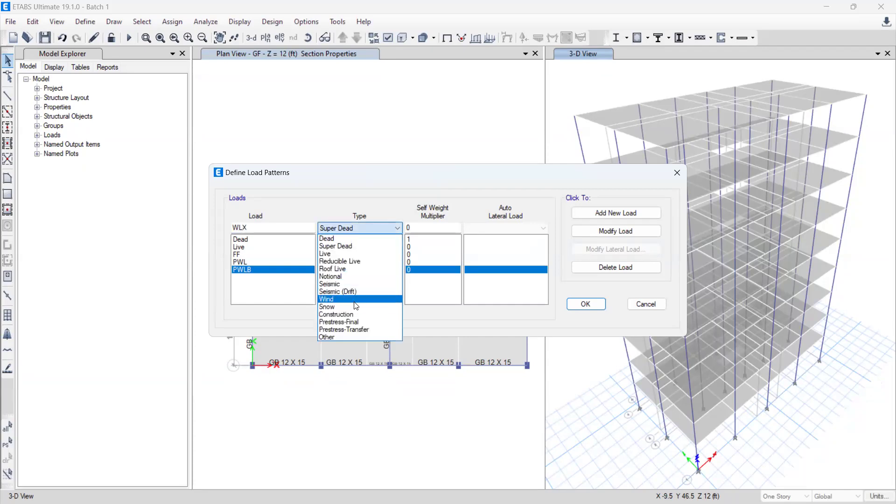
pyautogui.click(355, 301)
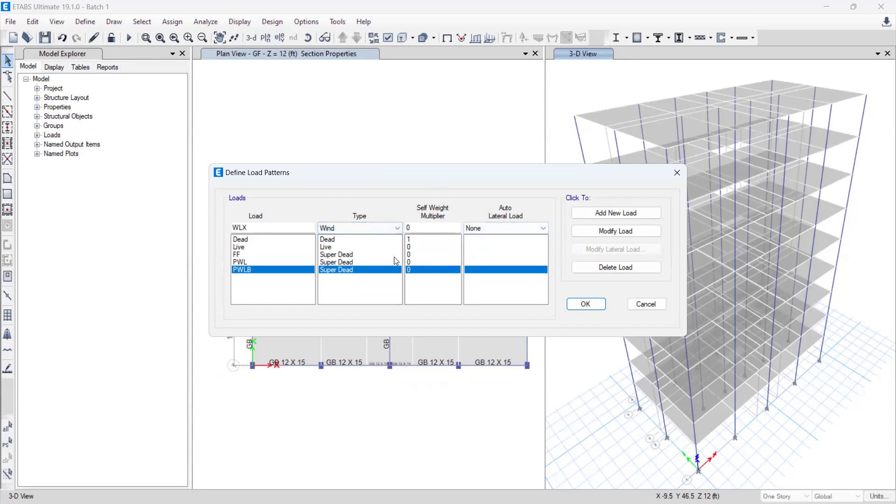
pyautogui.click(545, 227)
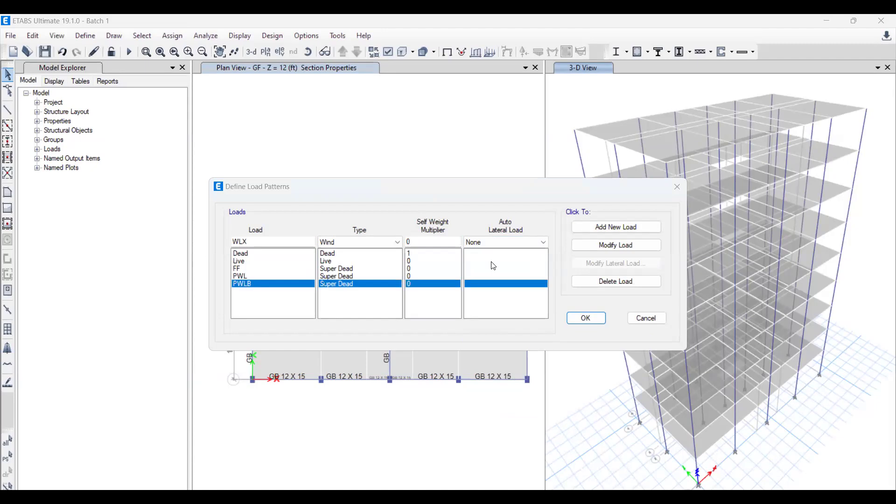
pyautogui.click(507, 242)
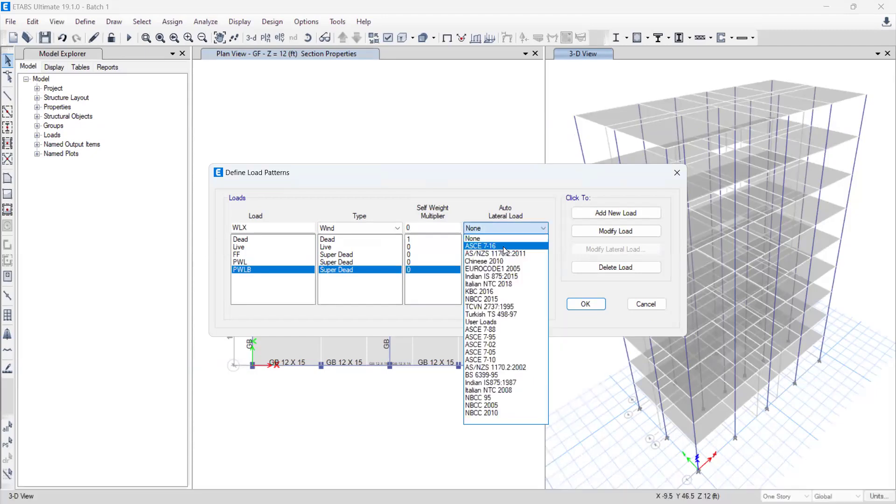
pyautogui.click(498, 357)
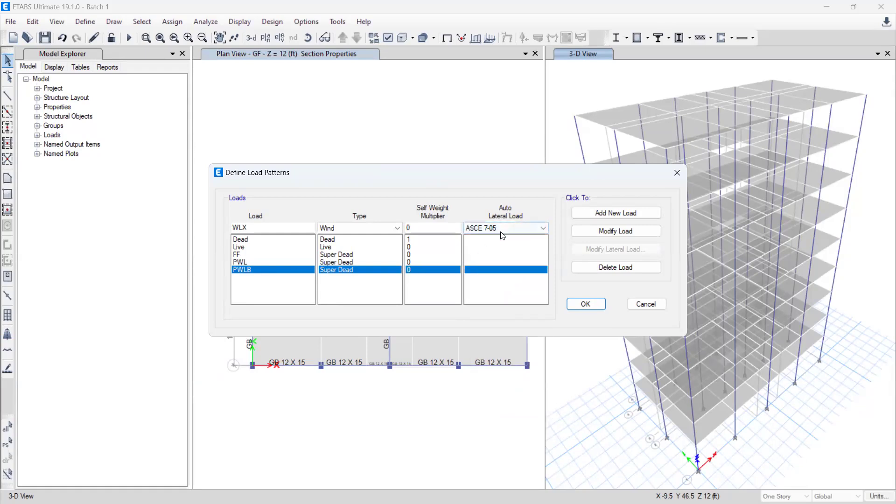
pyautogui.click(600, 215)
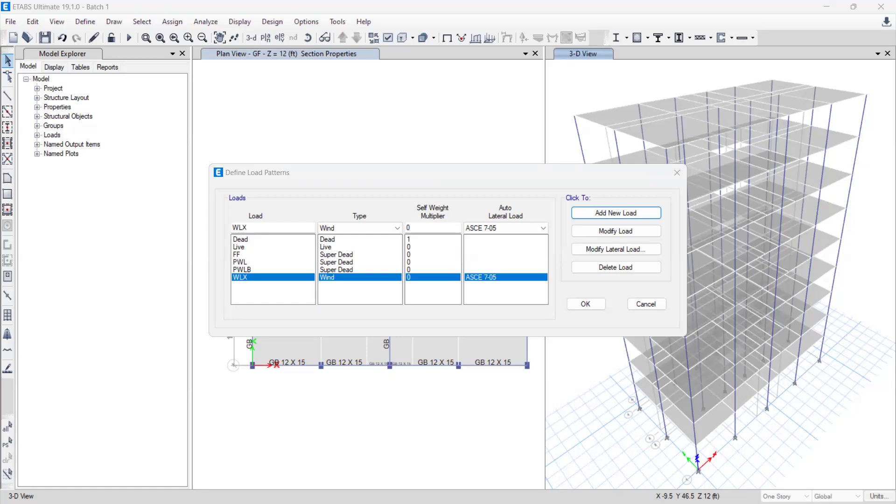
# Step: Add a Wind load pattern named WLY with the ASCE 7-05 auto lateral load, based on WLX
pyautogui.click(260, 229)
pyautogui.press('BackSpace')
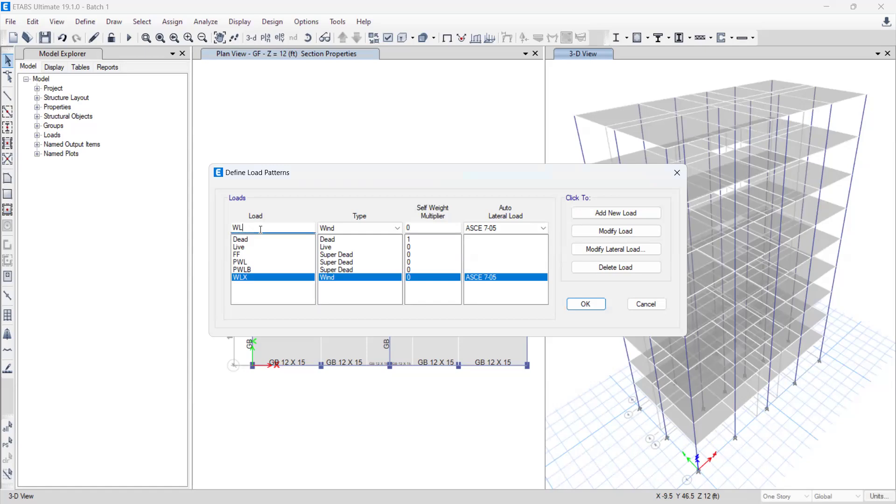
pyautogui.write('Y')
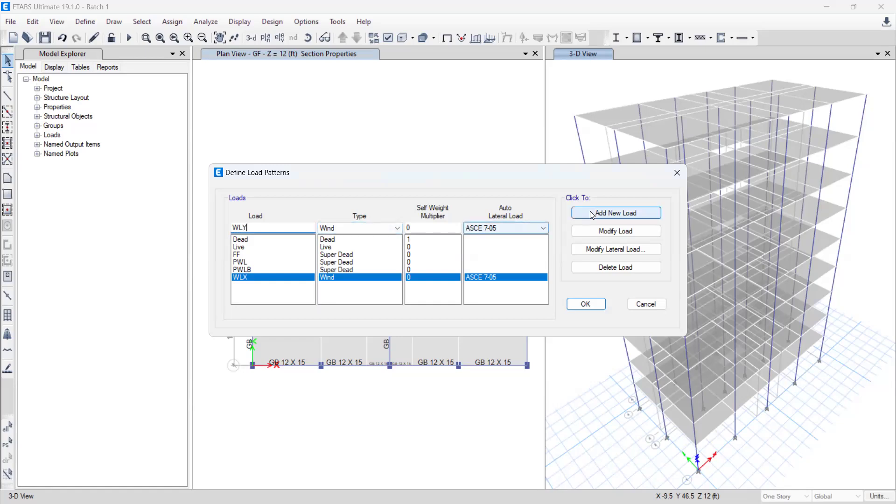
pyautogui.click(615, 213)
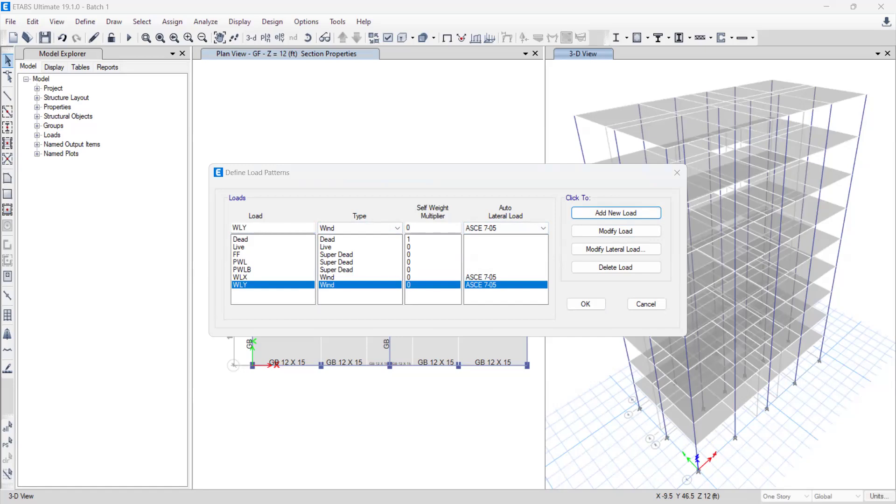
# Step: Add a load pattern named EQX, keeping the Wind type and the ASCE 7-05 auto lateral load
pyautogui.click(253, 228)
pyautogui.press('BackSpace')
pyautogui.press('BackSpace')
pyautogui.press('BackSpace')
pyautogui.write('Y')
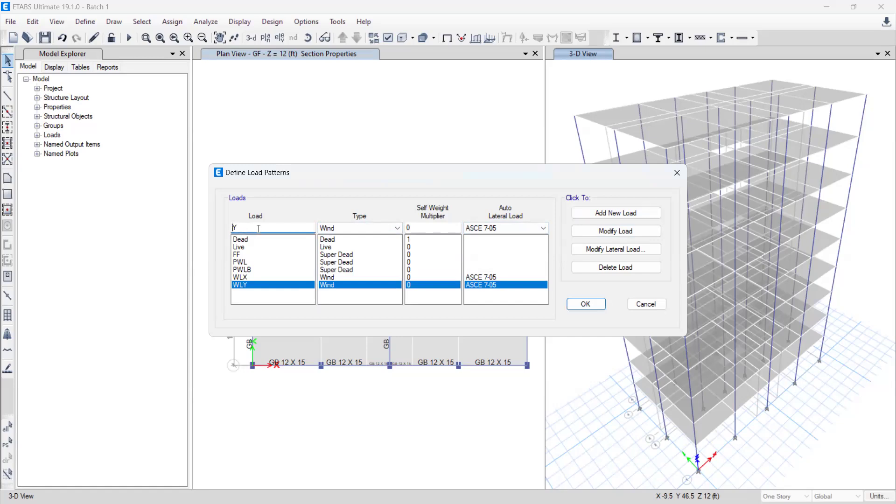
pyautogui.write('EQ')
pyautogui.press('Delete')
pyautogui.write('X')
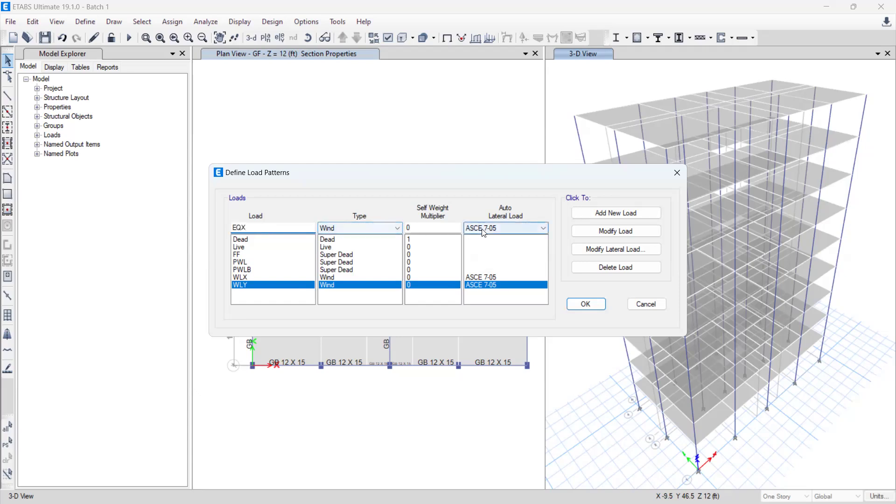
pyautogui.click(517, 229)
pyautogui.click(607, 223)
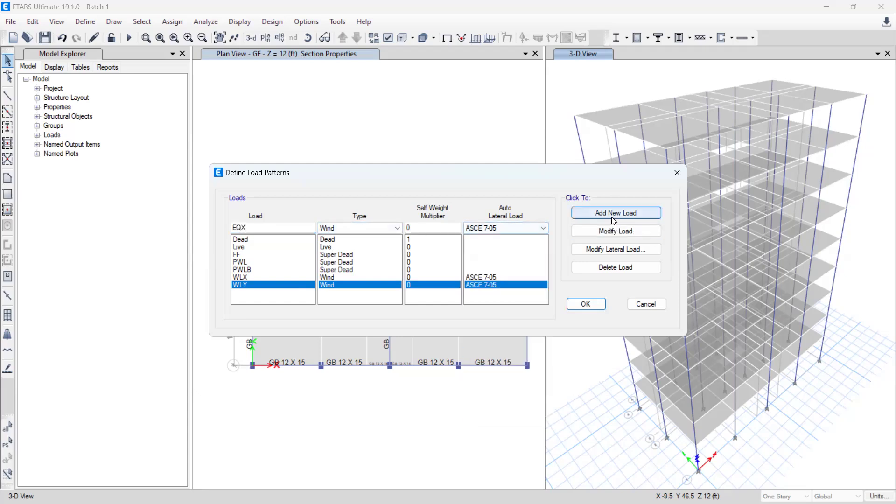
pyautogui.click(613, 218)
# Step: Add a load pattern named EQY based on EQX, and accept the load pattern definitions
pyautogui.click(260, 229)
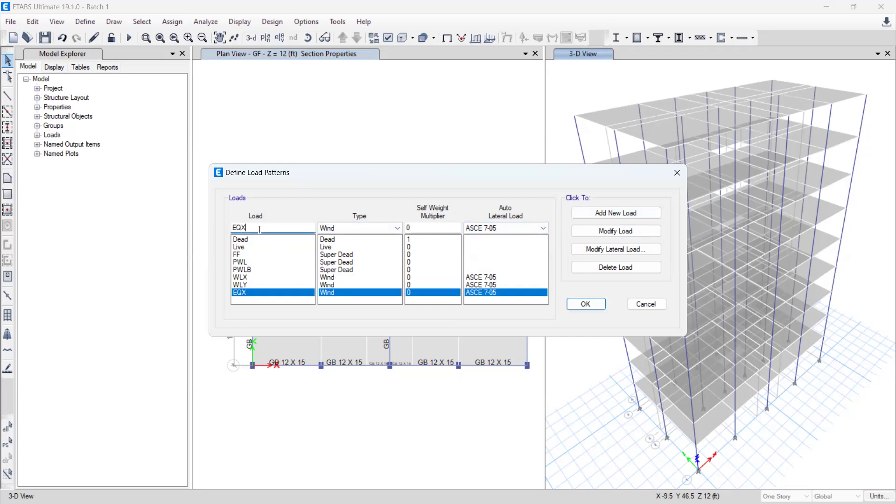
pyautogui.press('BackSpace')
pyautogui.write('Y')
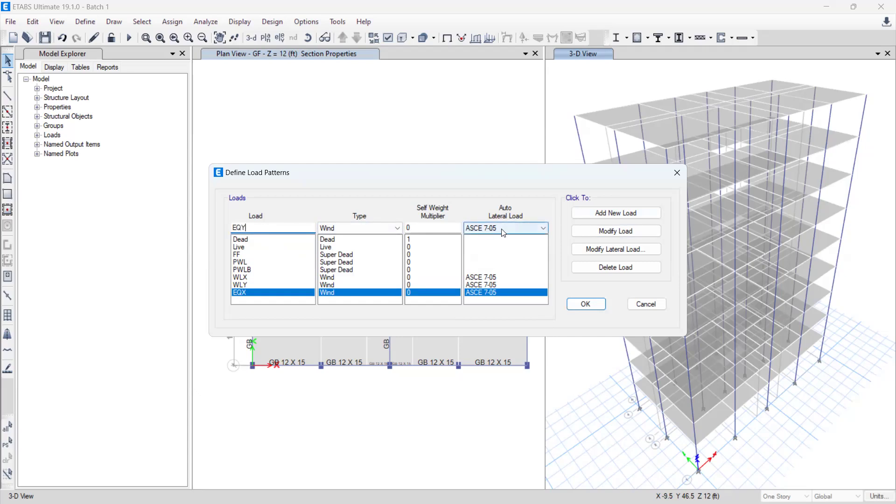
pyautogui.click(597, 219)
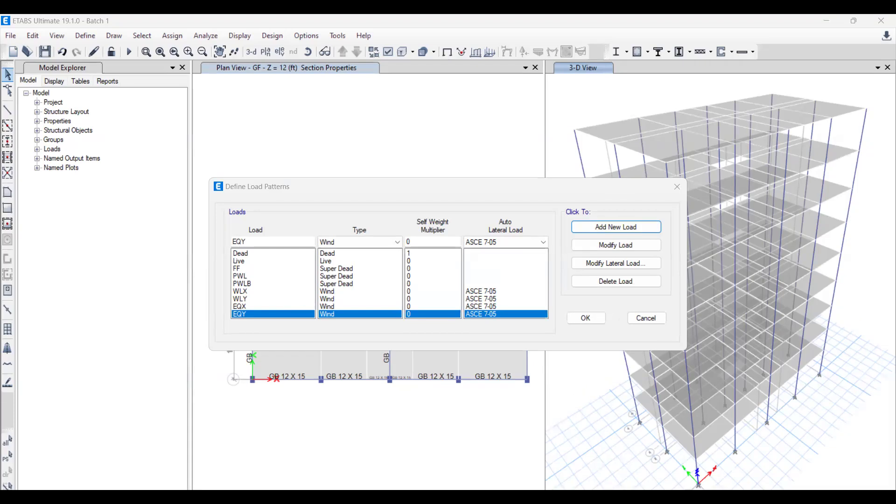
pyautogui.click(587, 318)
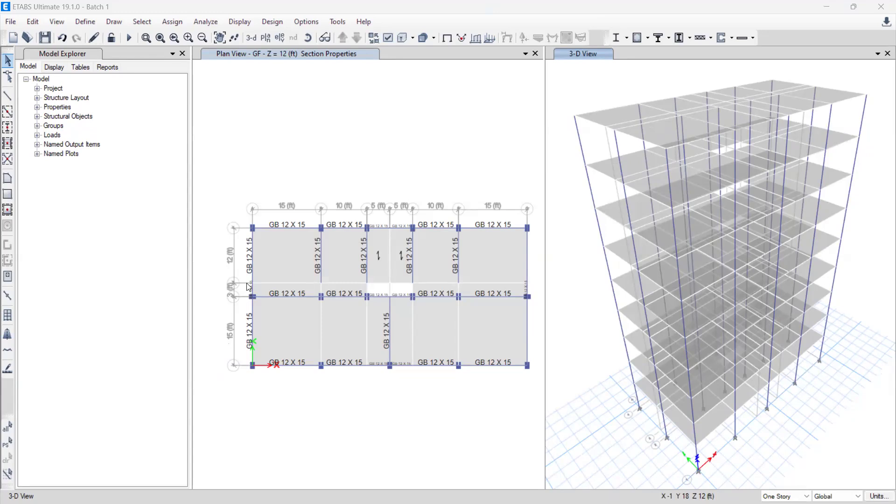
# Step: In mass source MsSrc1, disable element self mass and additional mass, and enable specified load patterns and the diaphragm lateral mass adjustment
pyautogui.click(461, 38)
pyautogui.click(82, 22)
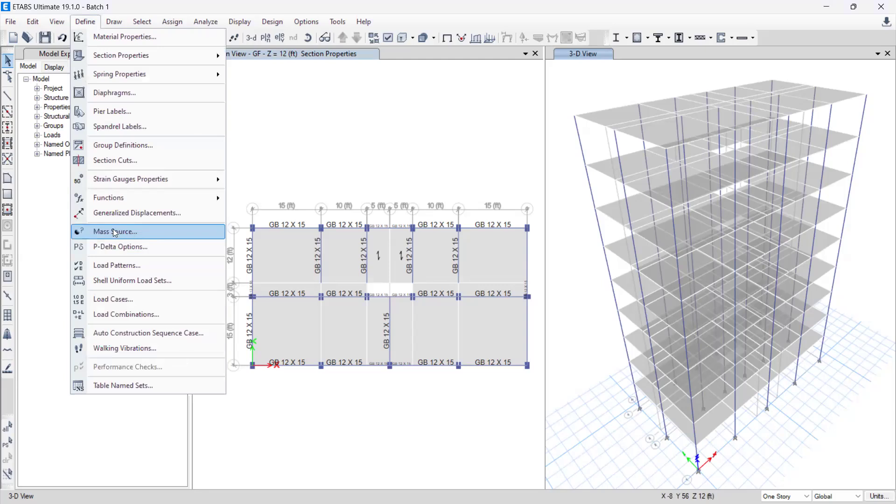
pyautogui.click(113, 230)
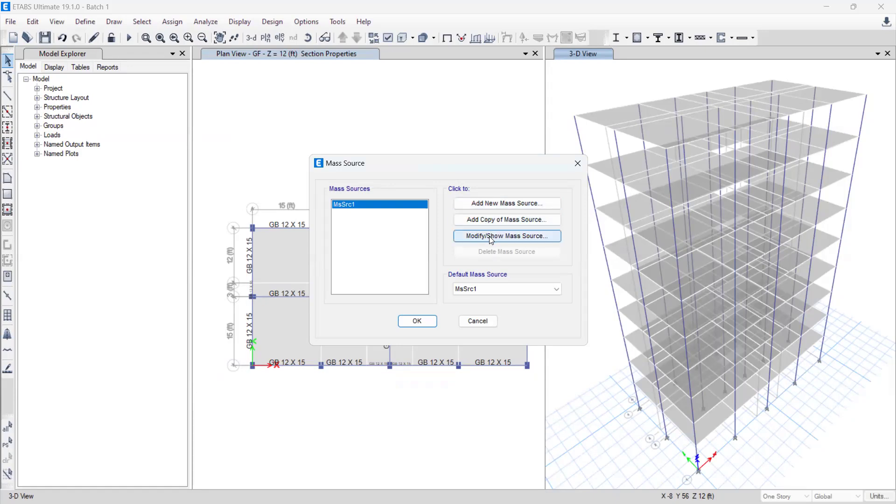
pyautogui.click(506, 235)
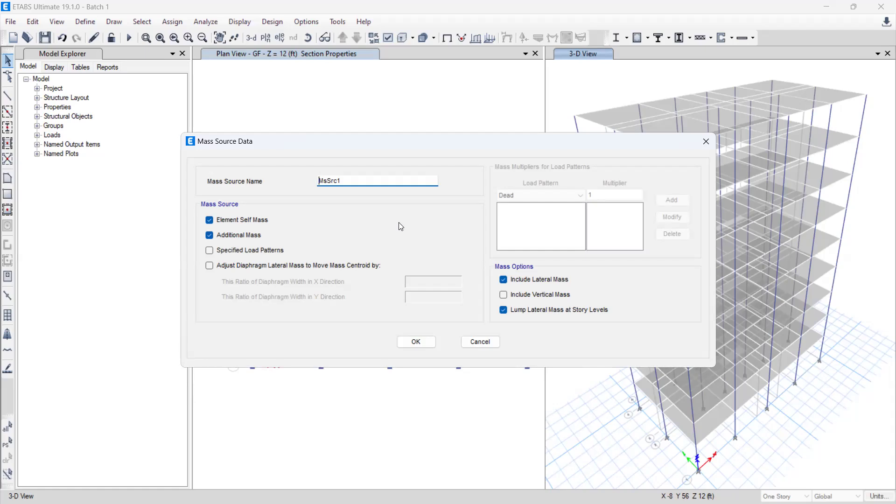
pyautogui.click(210, 221)
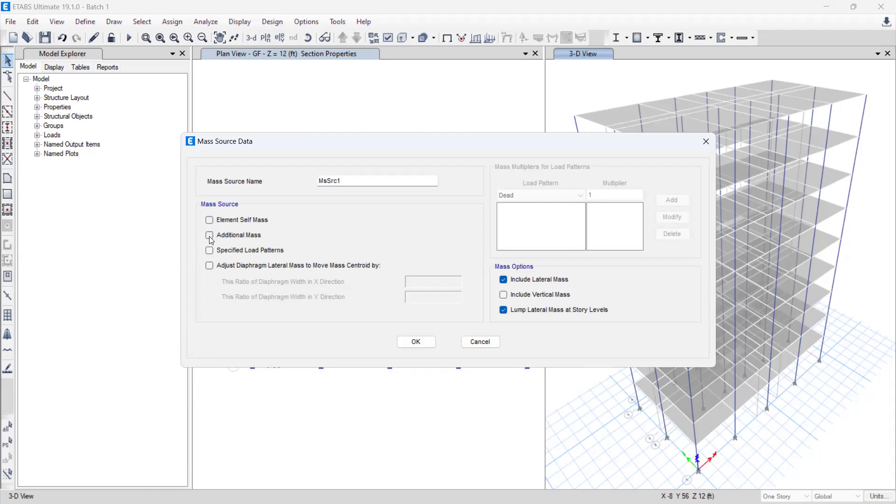
pyautogui.click(209, 251)
pyautogui.click(209, 265)
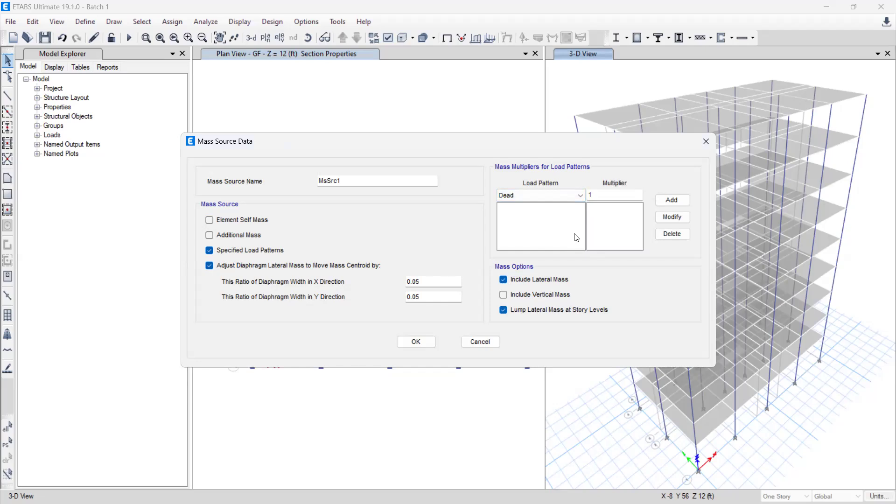
# Step: Add the Dead and FF load patterns to the mass source, each with a multiplier of 1
pyautogui.click(550, 196)
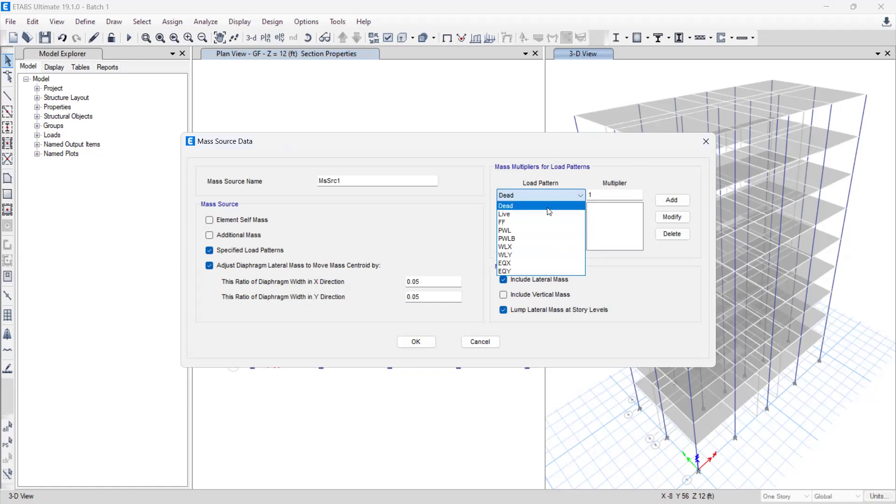
pyautogui.click(549, 215)
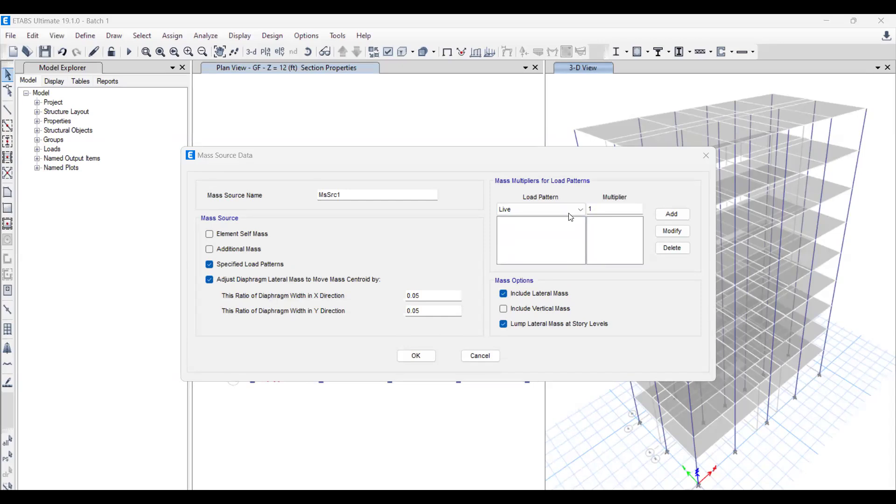
pyautogui.press('Up')
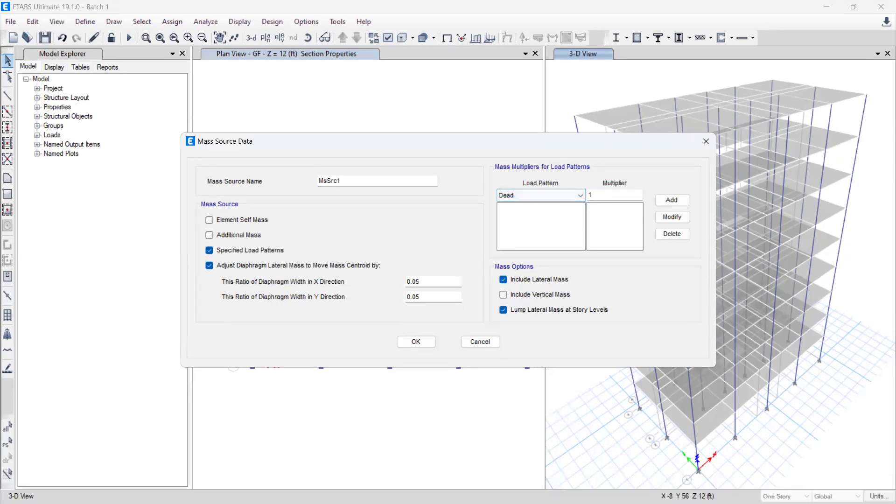
pyautogui.click(672, 200)
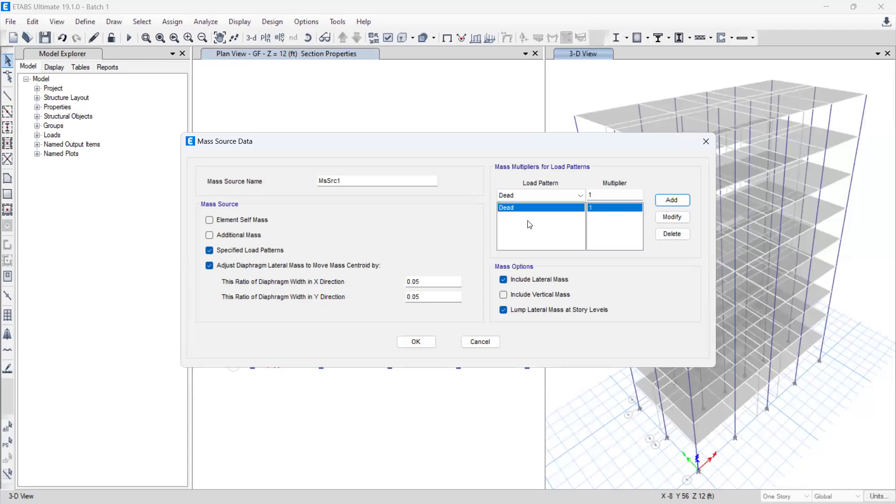
pyautogui.click(518, 196)
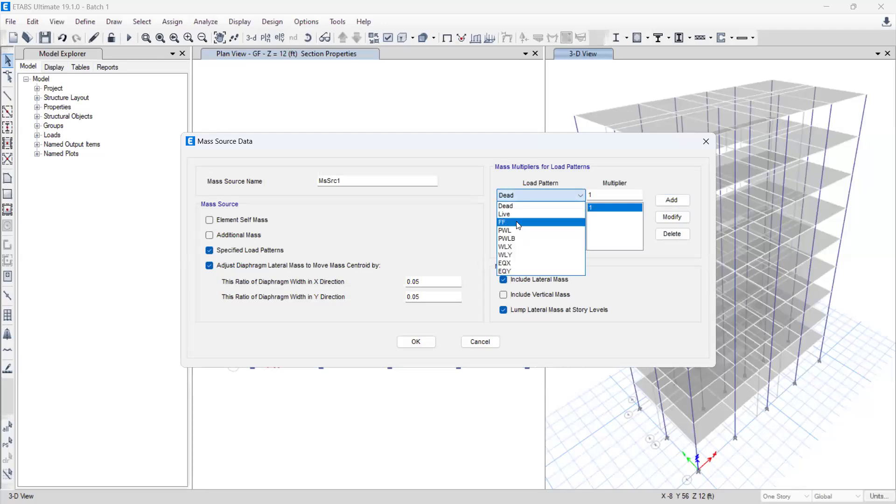
pyautogui.click(516, 222)
pyautogui.click(671, 200)
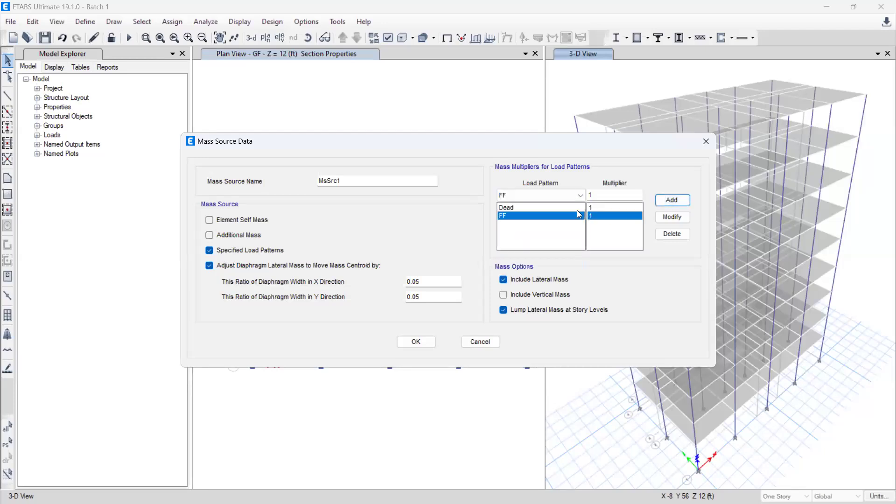
# Step: Include the PWL and PWLB load patterns in the mass source with a multiplier of 1 each
pyautogui.click(531, 198)
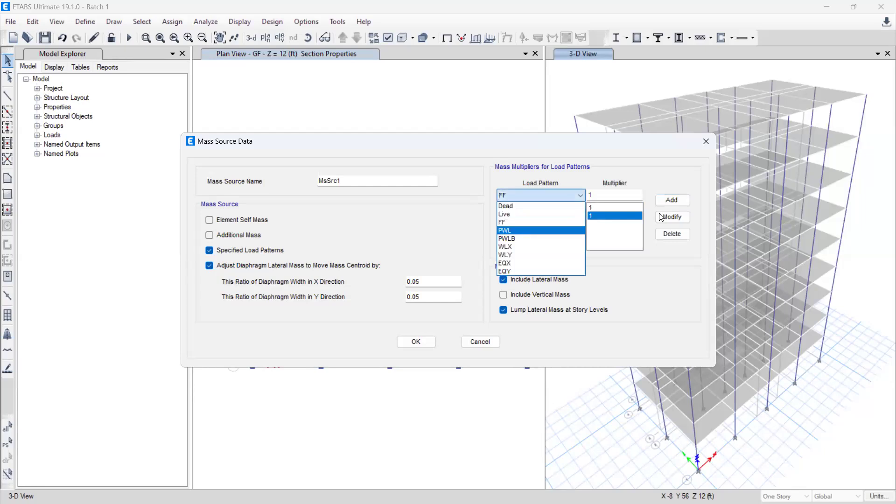
pyautogui.click(525, 231)
pyautogui.click(671, 200)
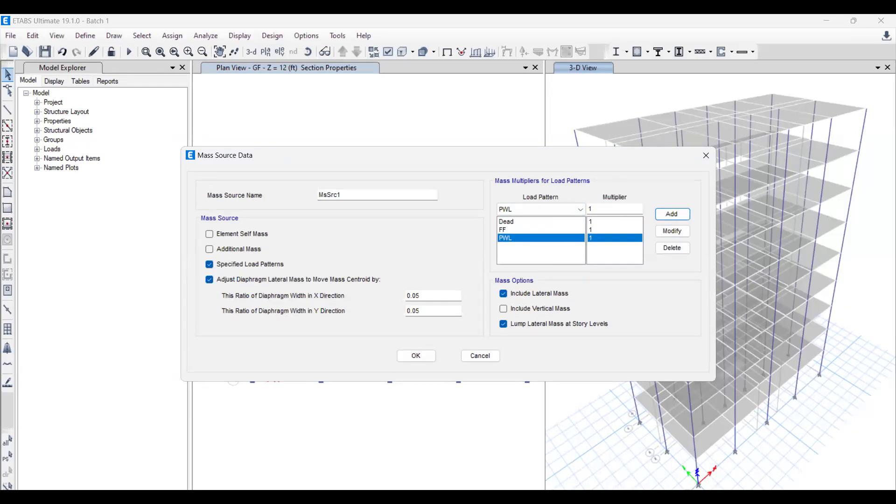
pyautogui.click(534, 204)
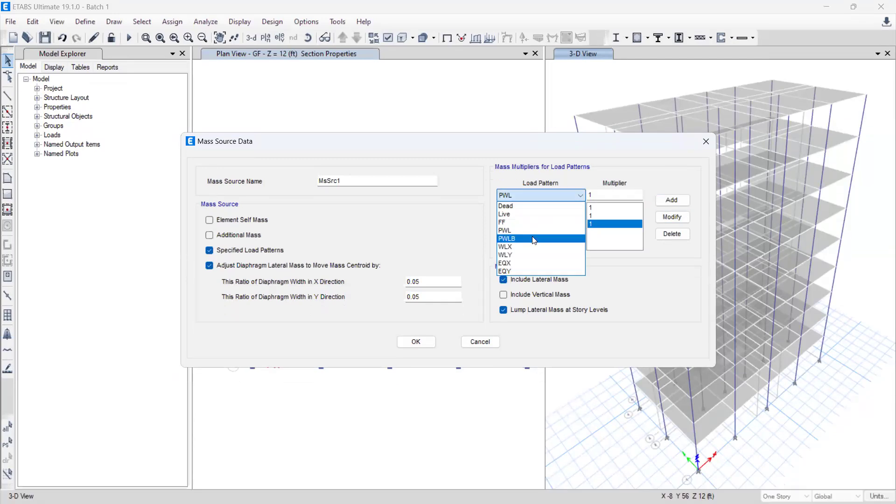
pyautogui.click(534, 239)
pyautogui.click(672, 200)
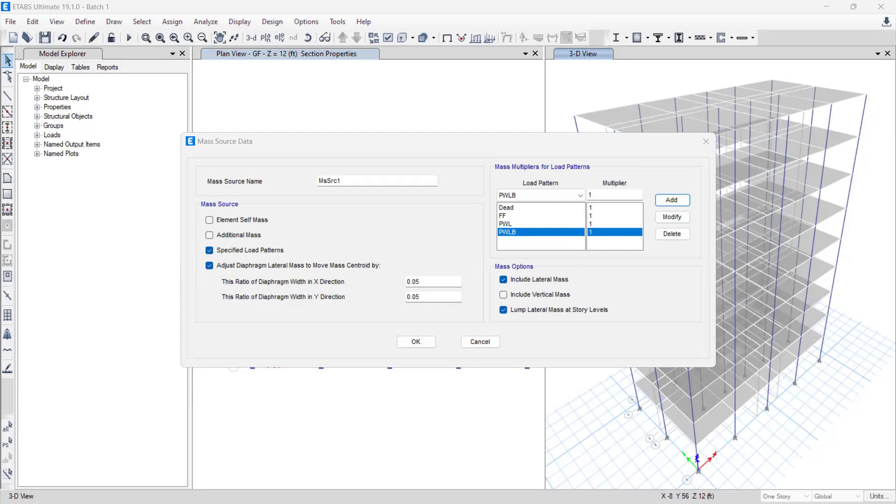
# Step: Add the Live load pattern with a multiplier of 0.25 and accept the mass source definition
pyautogui.click(532, 198)
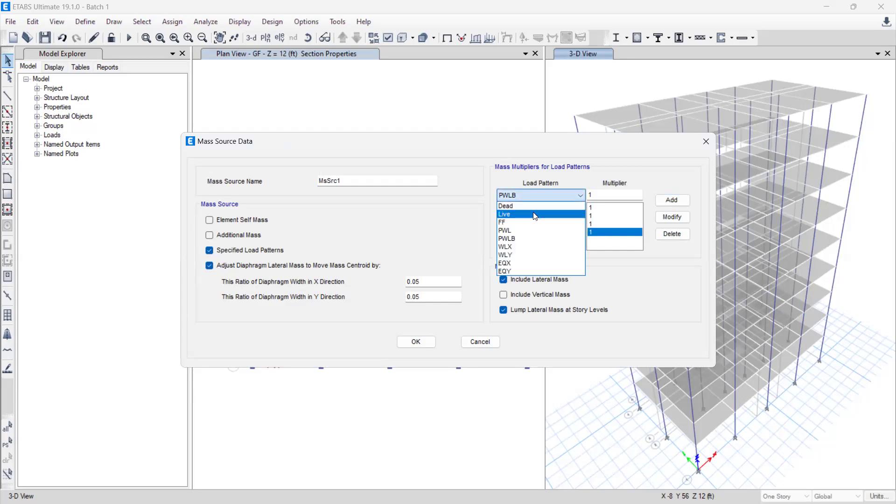
pyautogui.click(535, 215)
pyautogui.click(607, 195)
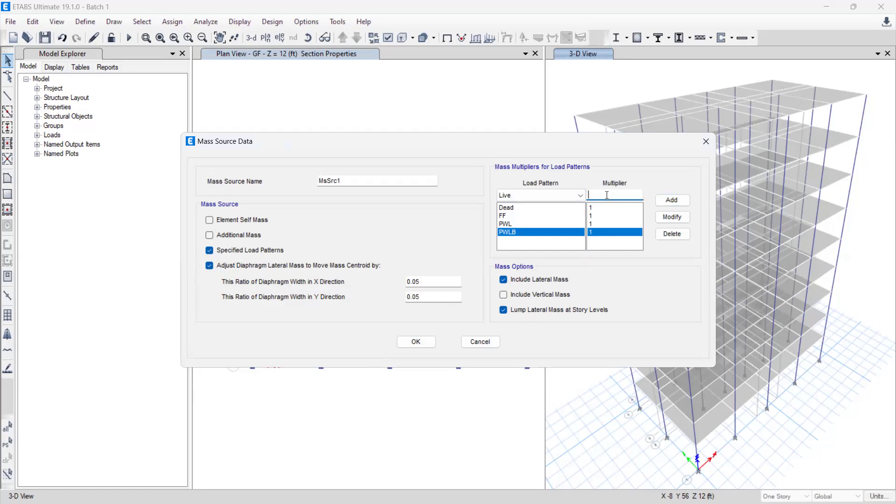
pyautogui.write('0.25')
pyautogui.click(678, 203)
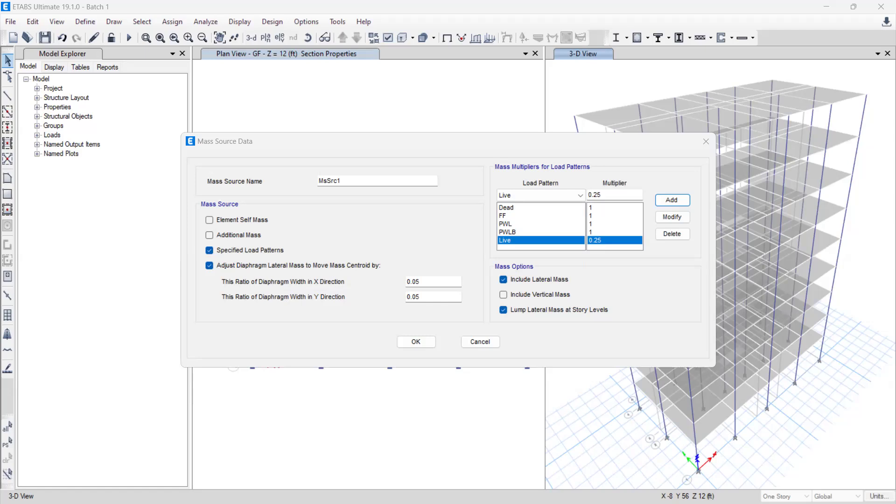
pyautogui.click(419, 342)
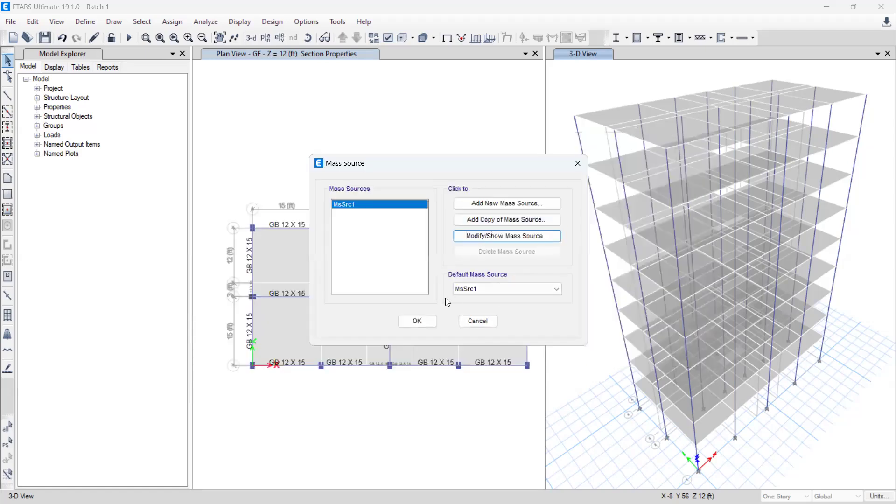
pyautogui.click(417, 321)
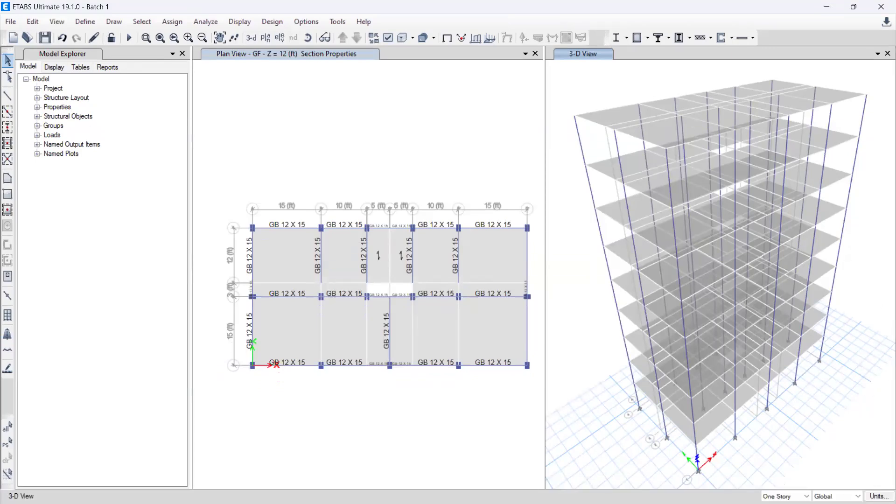
# Step: Set the length unit of the model's consistent units to m
pyautogui.click(879, 497)
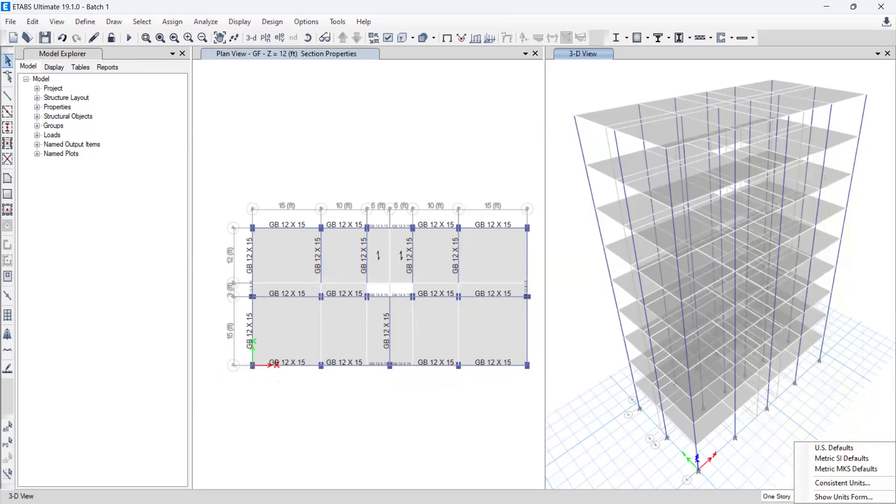
pyautogui.click(846, 483)
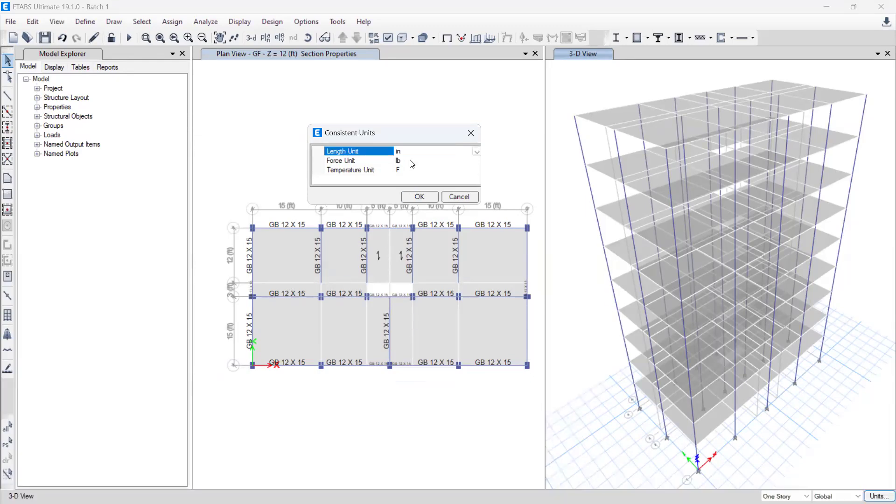
pyautogui.click(412, 166)
pyautogui.click(477, 152)
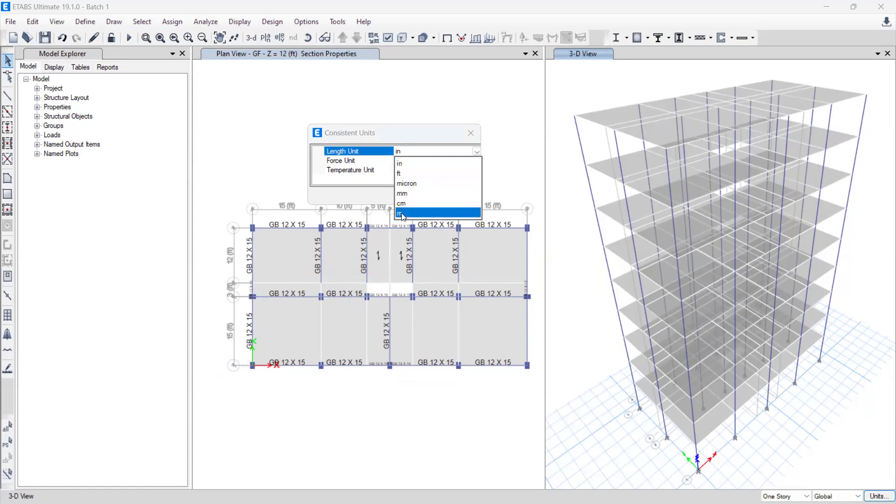
pyautogui.click(402, 213)
pyautogui.click(419, 196)
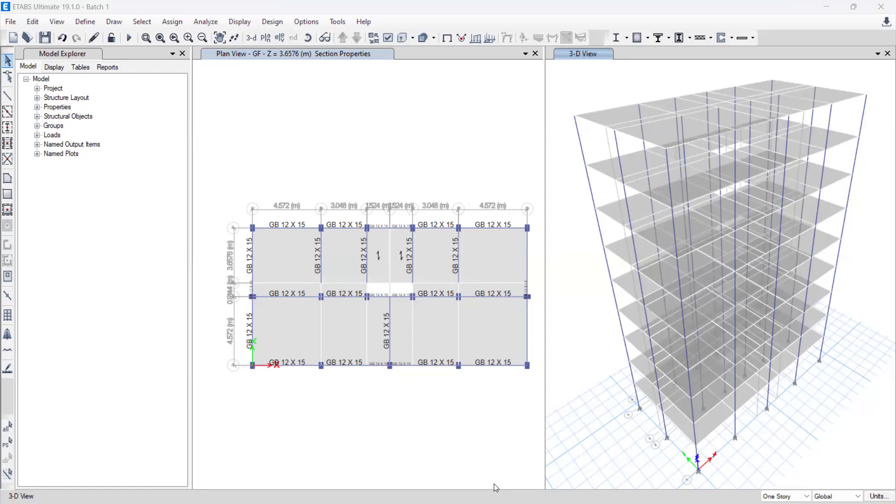
pyautogui.hotkey('alt', 'd')
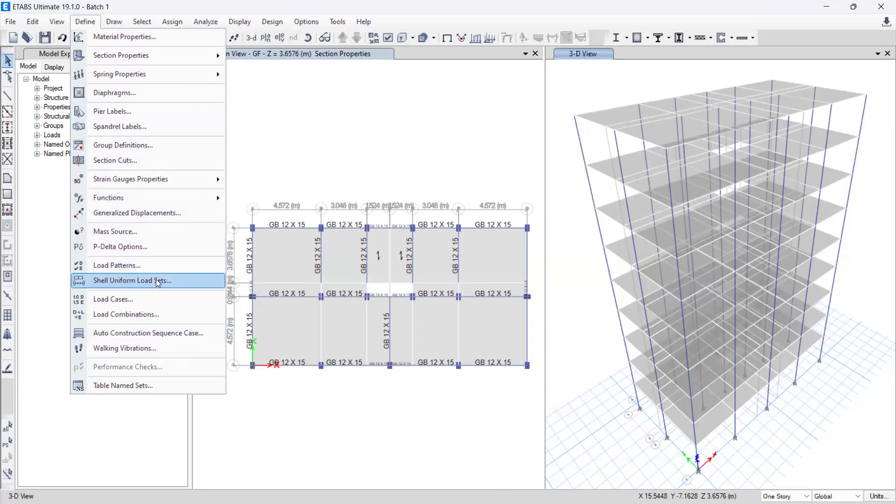
pyautogui.moveTo(143, 173)
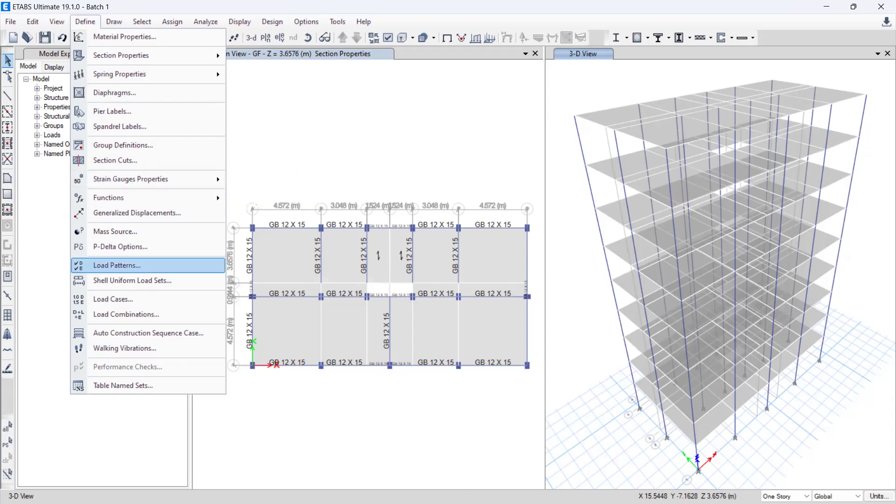
pyautogui.click(600, 150)
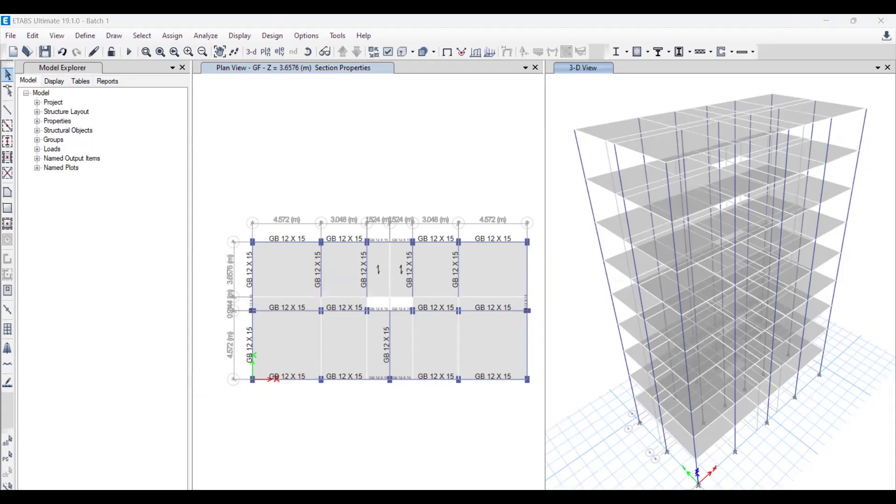
pyautogui.click(91, 36)
pyautogui.moveTo(114, 21)
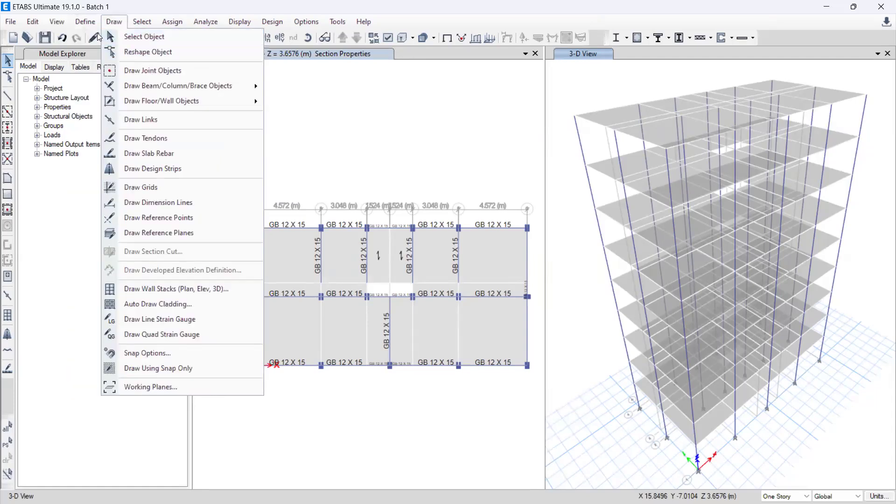
pyautogui.moveTo(77, 24)
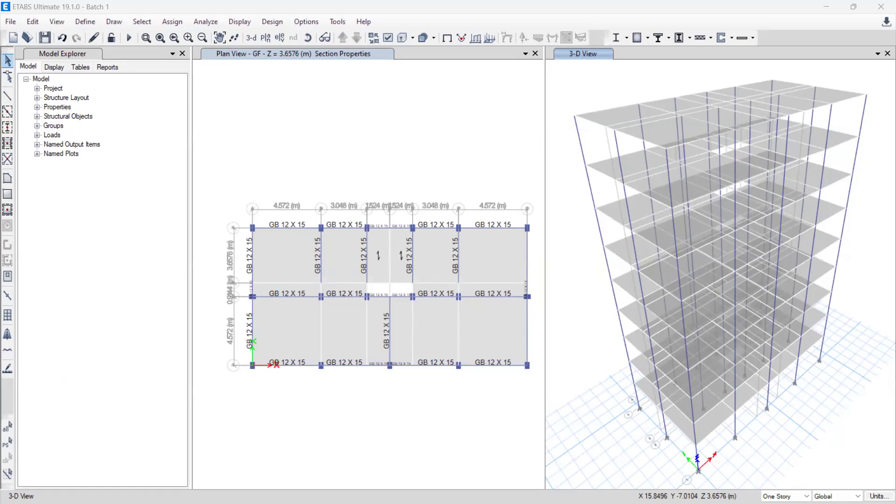
pyautogui.click(90, 22)
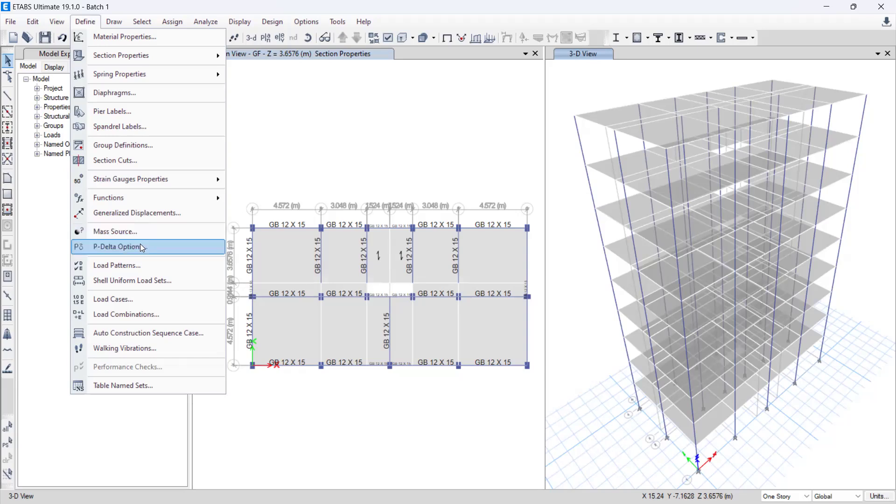
pyautogui.moveTo(144, 180)
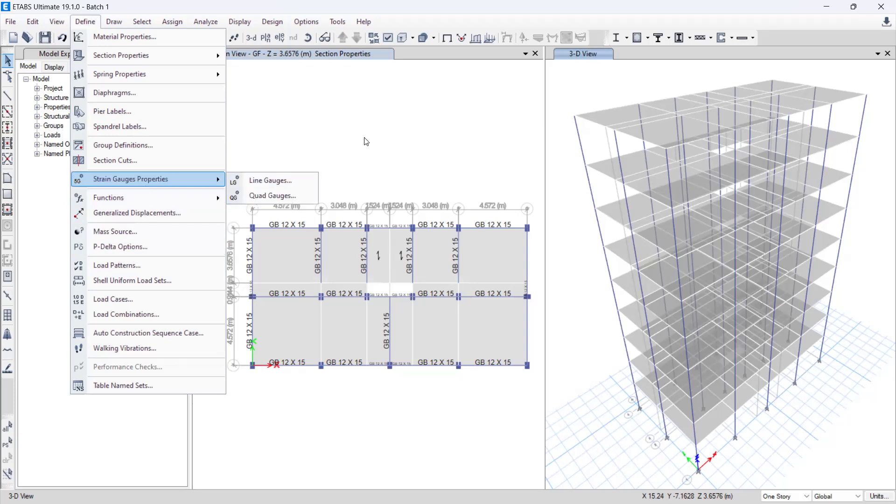
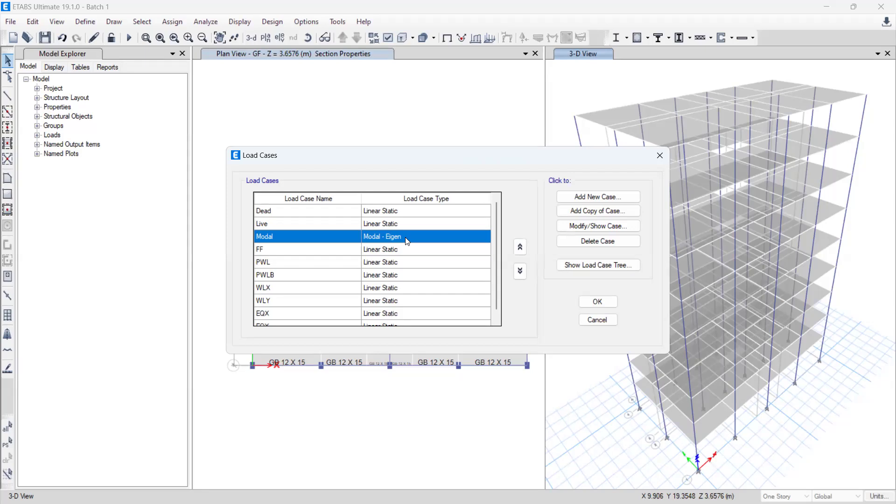
# Step: Edit the Modal load case and change its subtype to Ritz
pyautogui.click(580, 231)
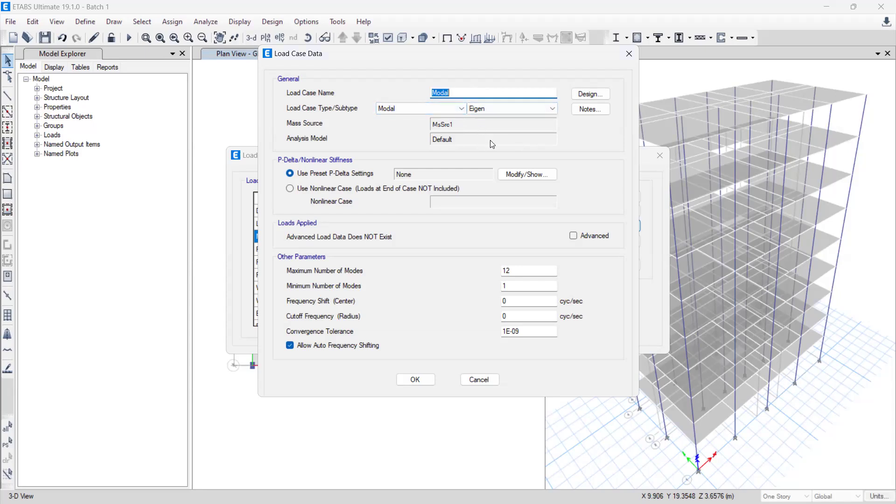
pyautogui.click(412, 110)
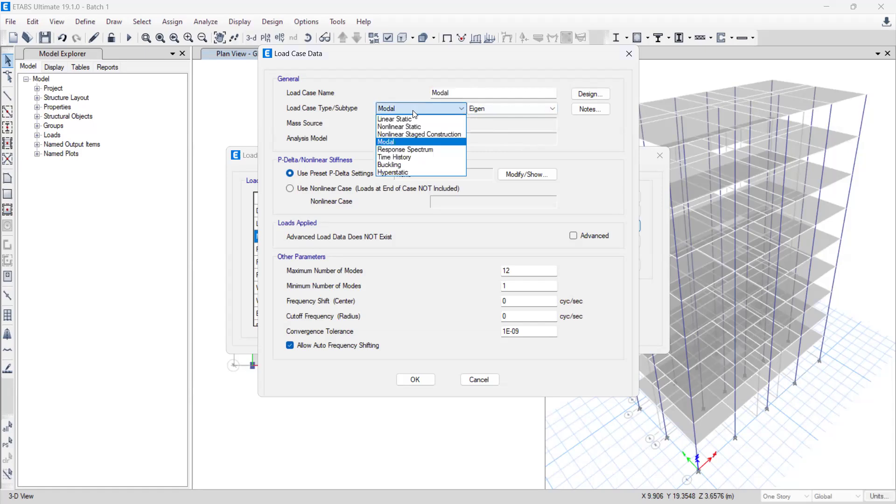
pyautogui.click(480, 109)
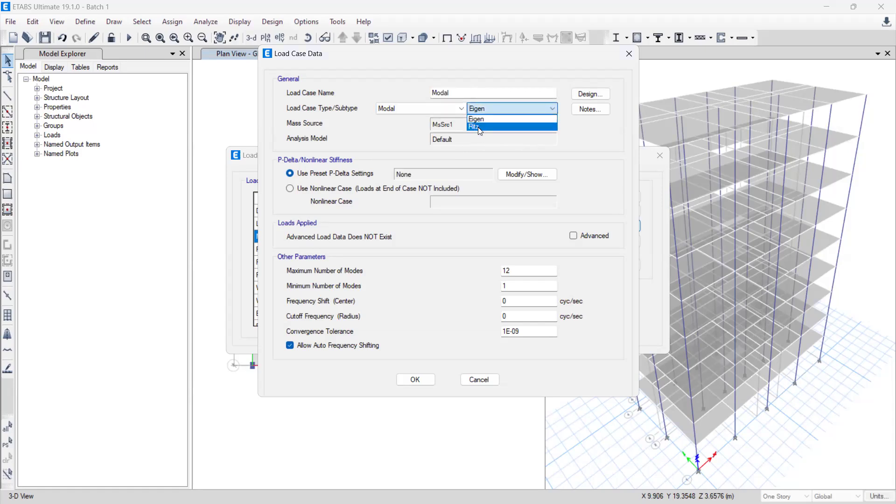
pyautogui.click(480, 127)
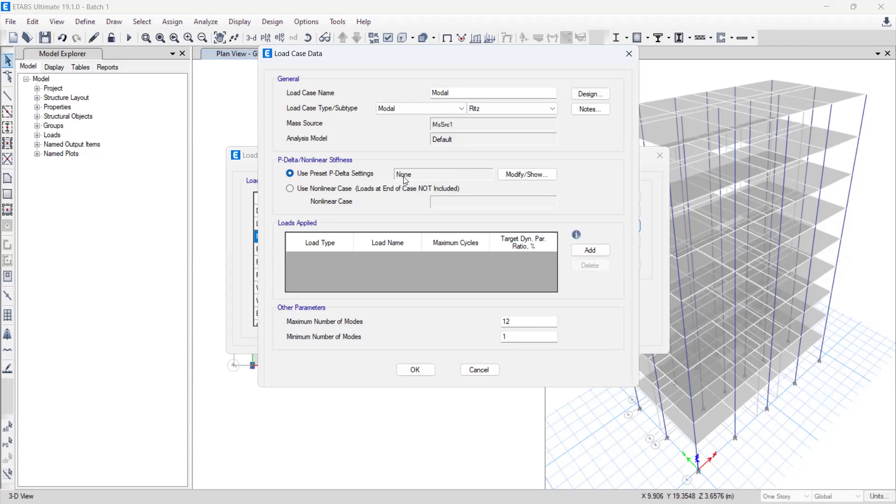
# Step: Base the Modal case's P-Delta/nonlinear stiffness on a nonlinear case, with None as that case
pyautogui.click(291, 189)
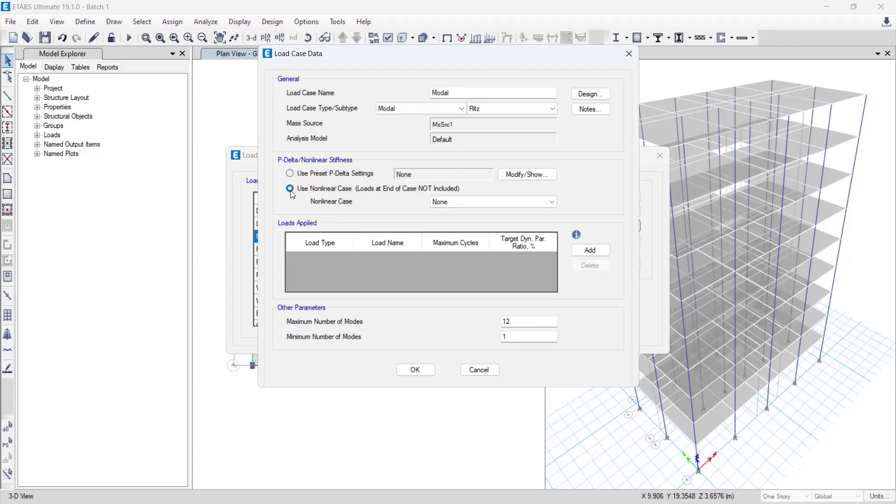
pyautogui.click(469, 202)
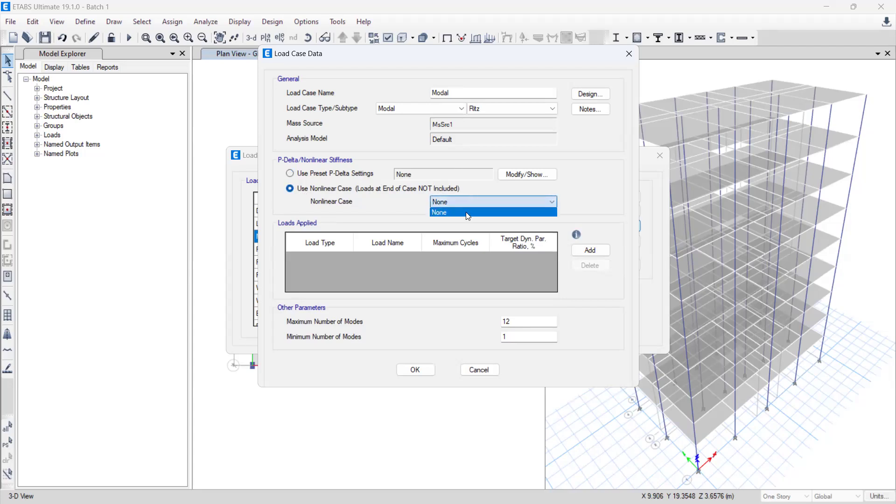
pyautogui.click(464, 211)
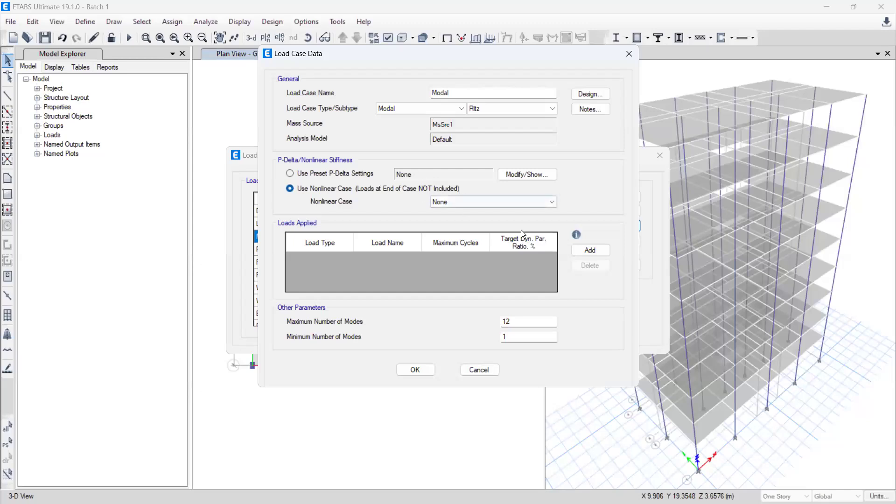
# Step: Add an Acceleration load with the name UX to the Modal case's applied loads
pyautogui.click(592, 250)
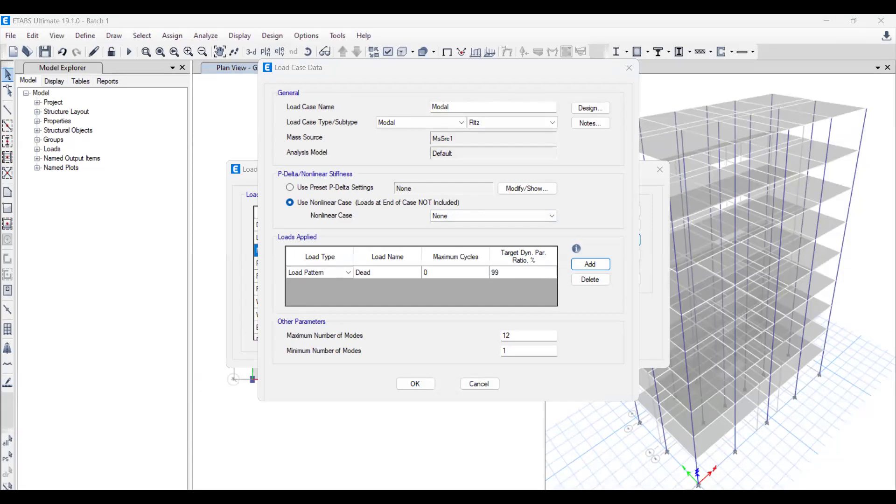
pyautogui.click(327, 272)
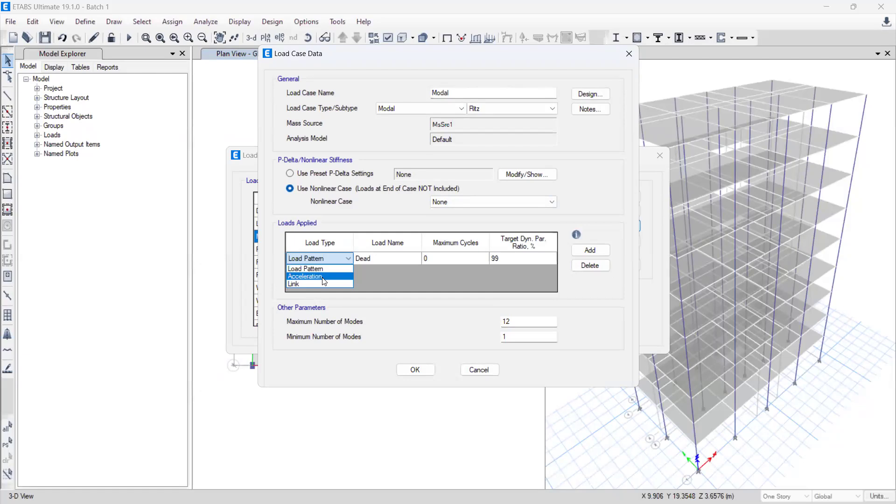
pyautogui.click(324, 277)
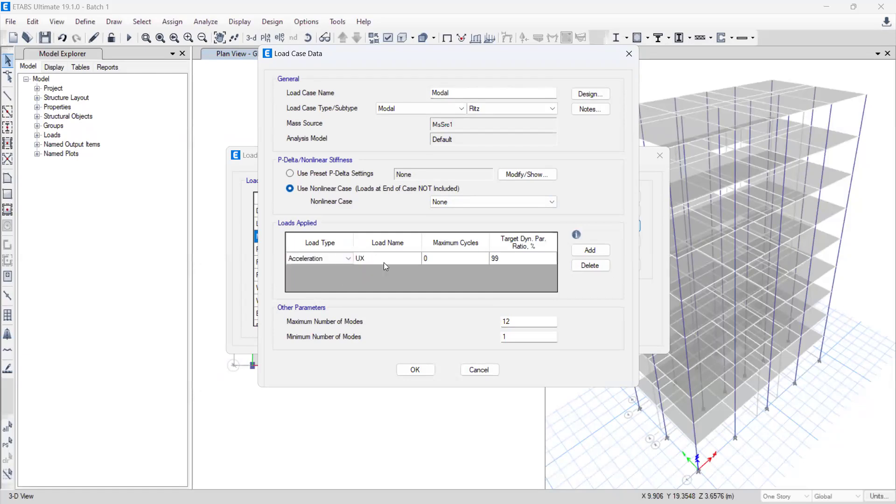
# Step: Add a second applied load row and change the first acceleration load's name to UY
pyautogui.click(590, 251)
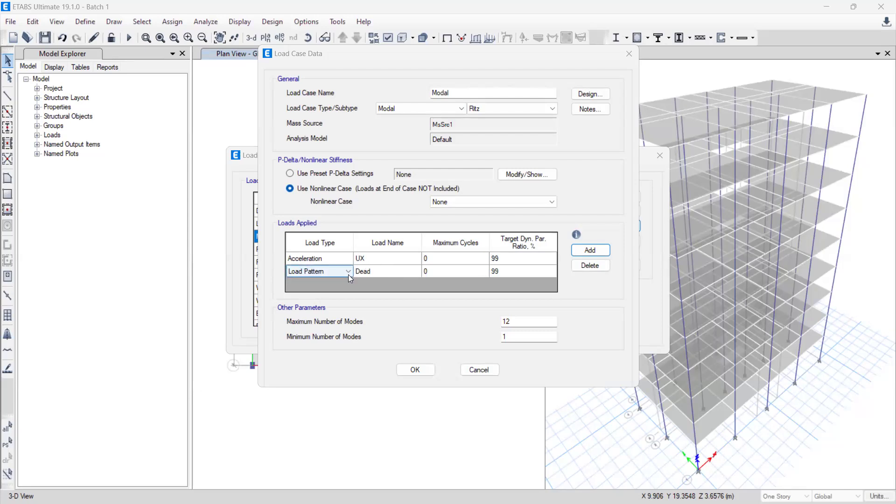
pyautogui.click(407, 262)
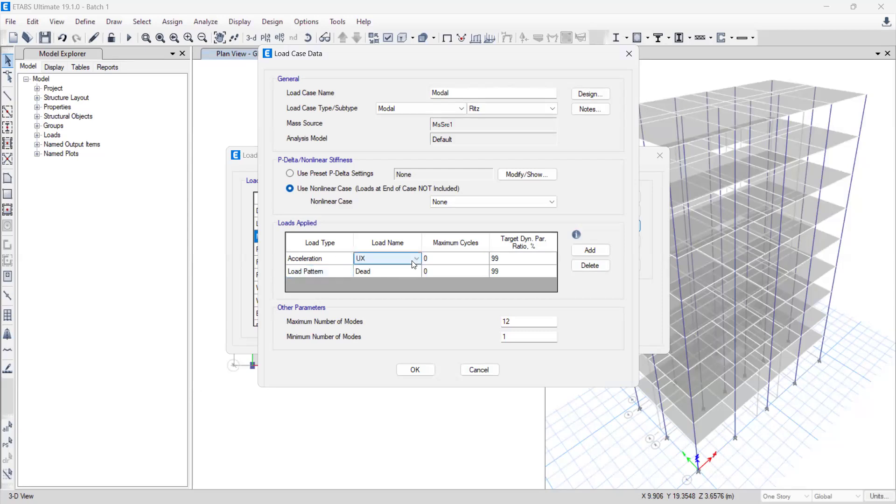
pyautogui.click(381, 276)
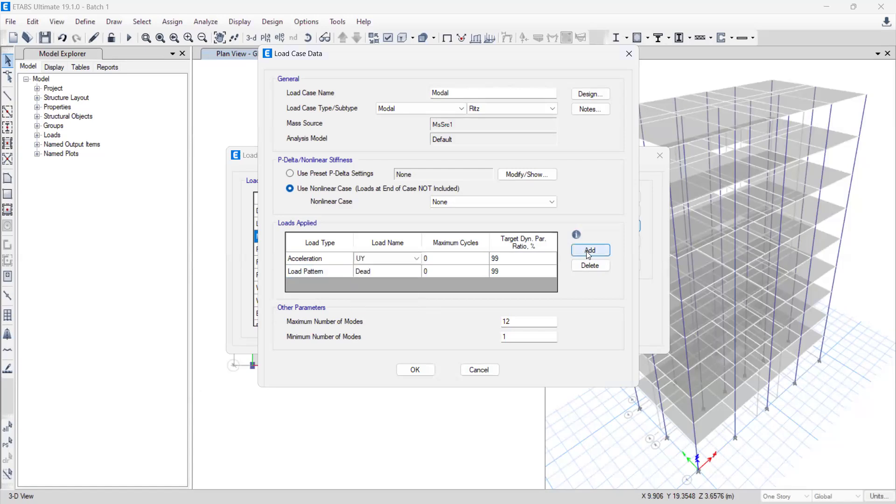
# Step: Add a third applied load row and delete it again
pyautogui.click(590, 251)
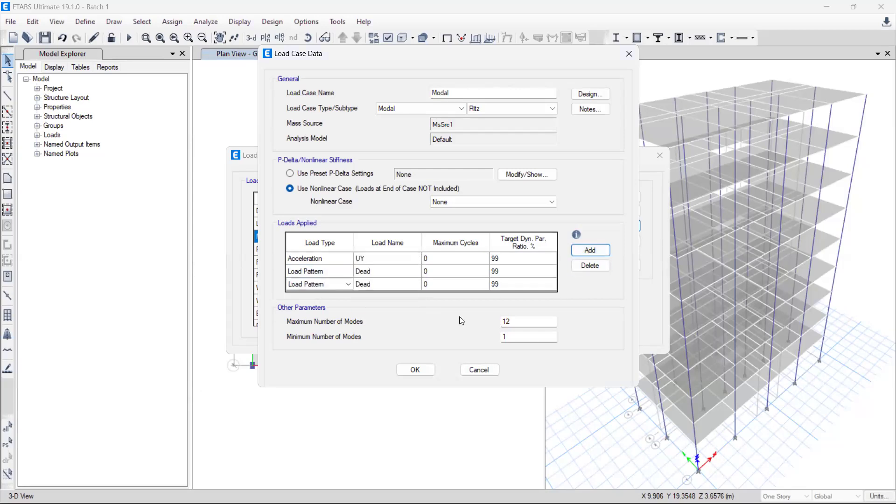
pyautogui.click(348, 284)
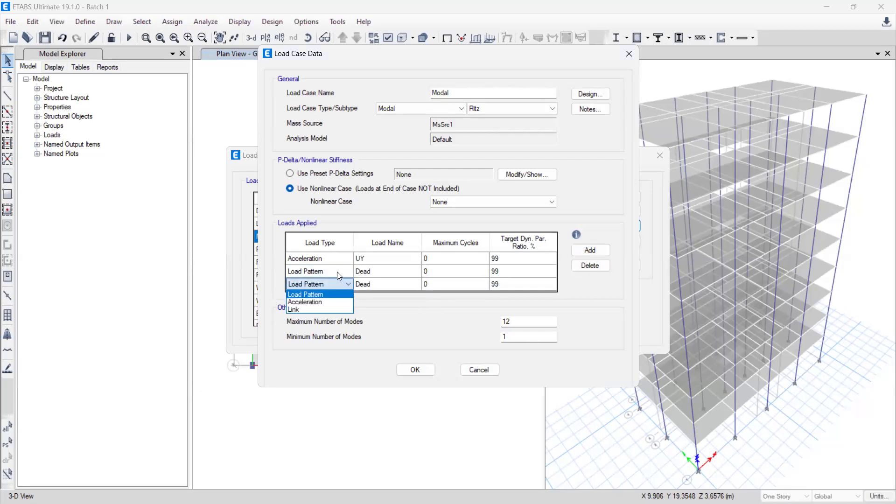
pyautogui.click(460, 282)
pyautogui.click(460, 282)
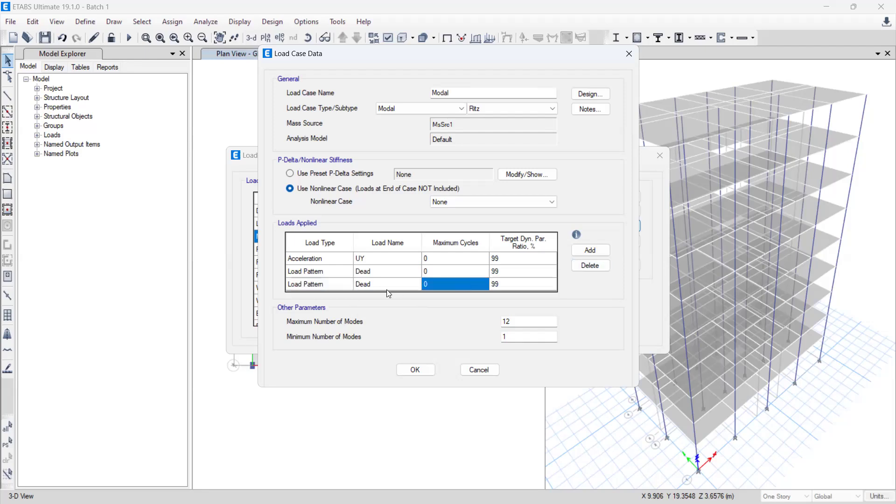
pyautogui.click(306, 286)
pyautogui.click(597, 265)
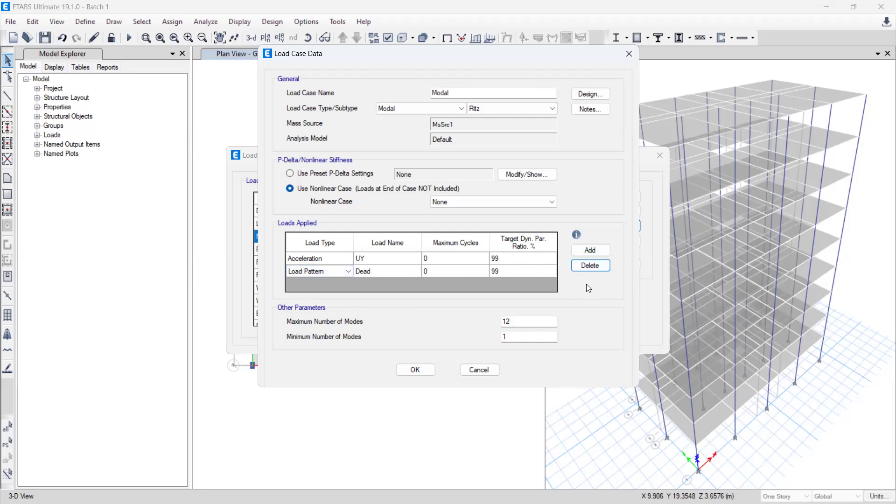
# Step: Set the first acceleration load's name back to UX
pyautogui.click(342, 259)
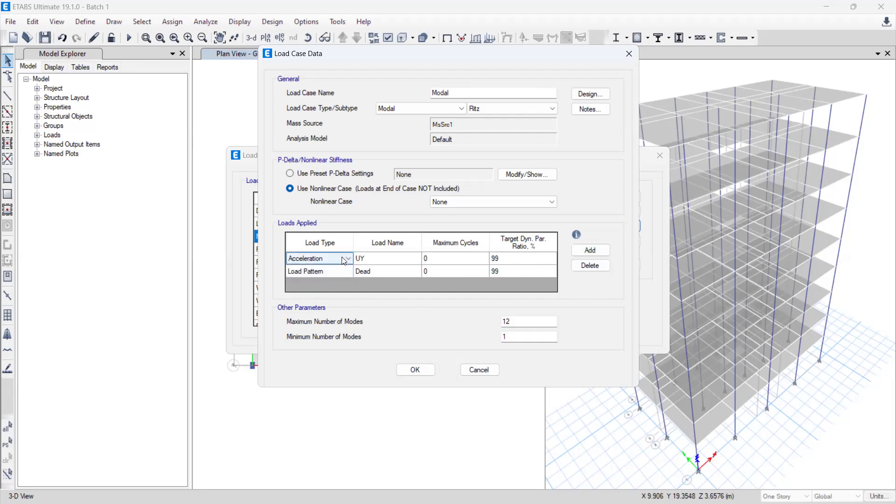
pyautogui.click(345, 259)
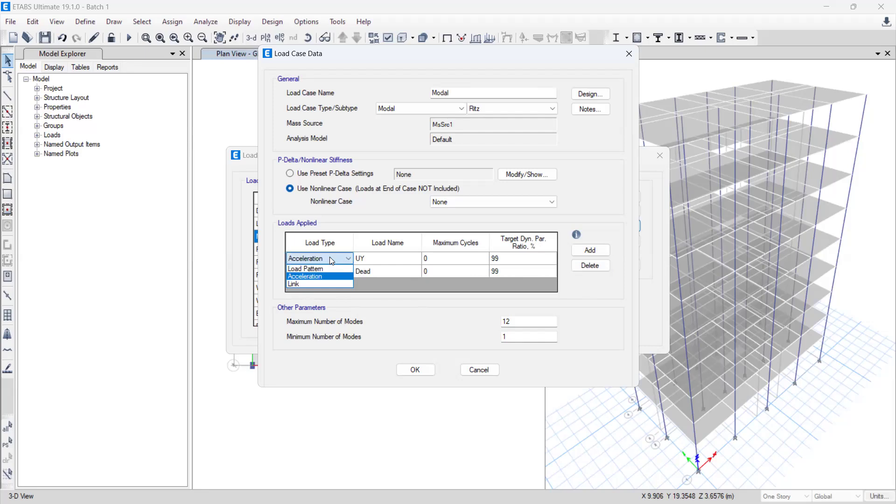
pyautogui.click(375, 262)
pyautogui.click(375, 262)
pyautogui.click(364, 273)
# Step: Add another row to the applied loads, and delete all rows of the table
pyautogui.click(589, 251)
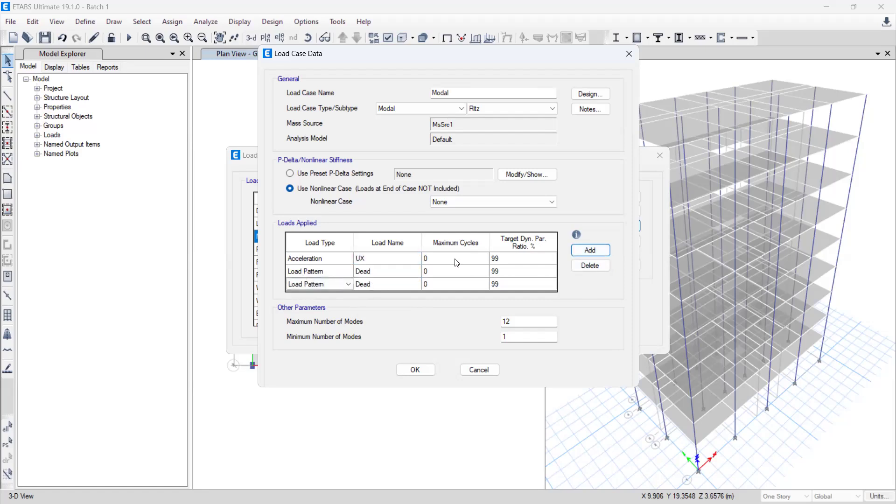
pyautogui.click(379, 286)
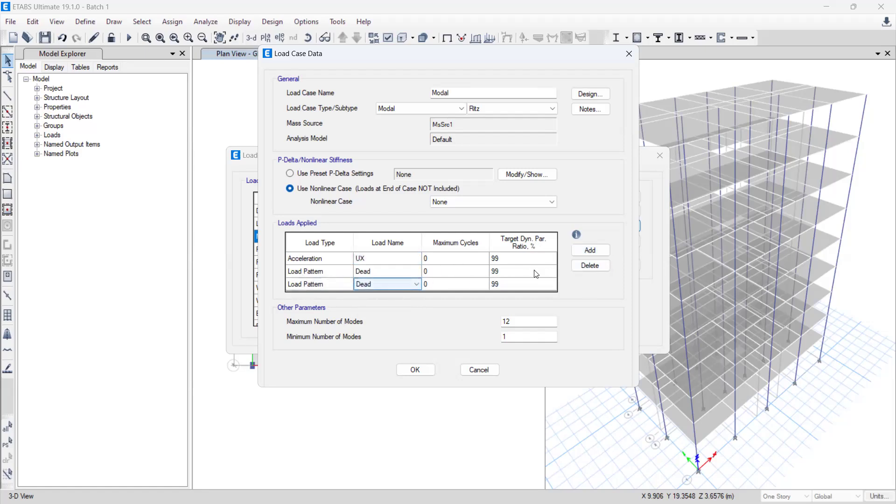
pyautogui.click(579, 268)
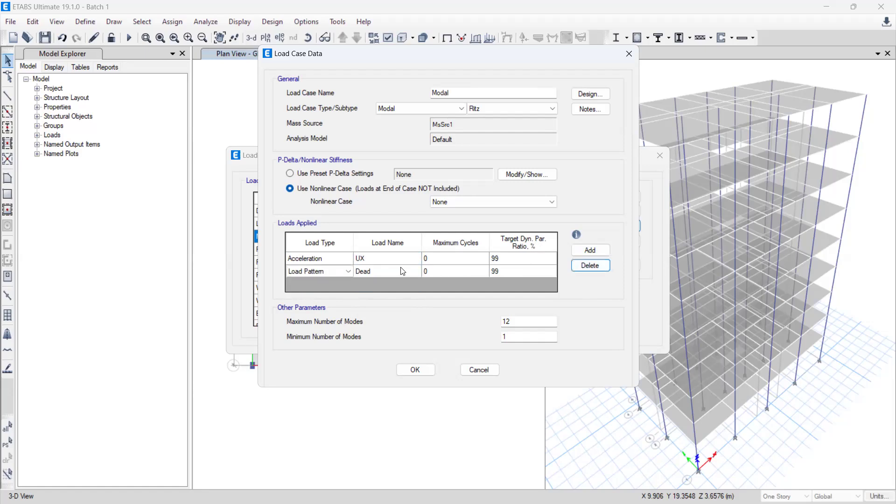
pyautogui.click(577, 269)
pyautogui.click(573, 267)
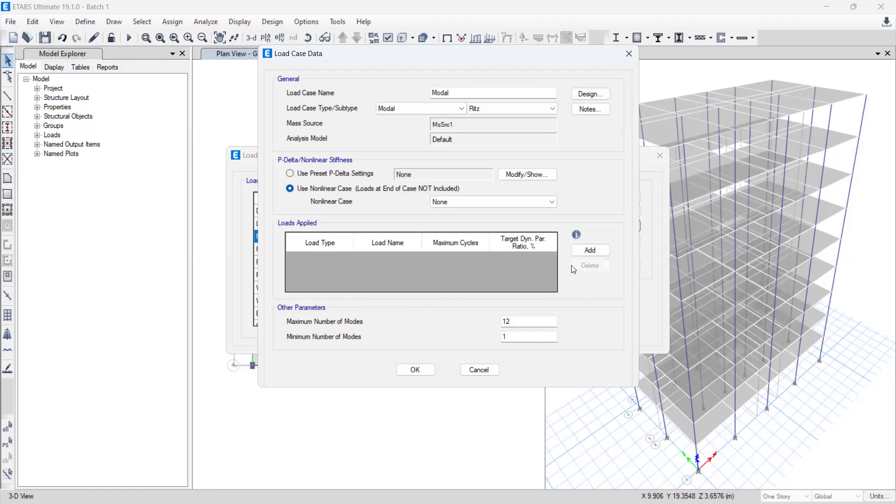
# Step: Add an applied load to the emptied table and set its type to Acceleration in UX
pyautogui.click(590, 251)
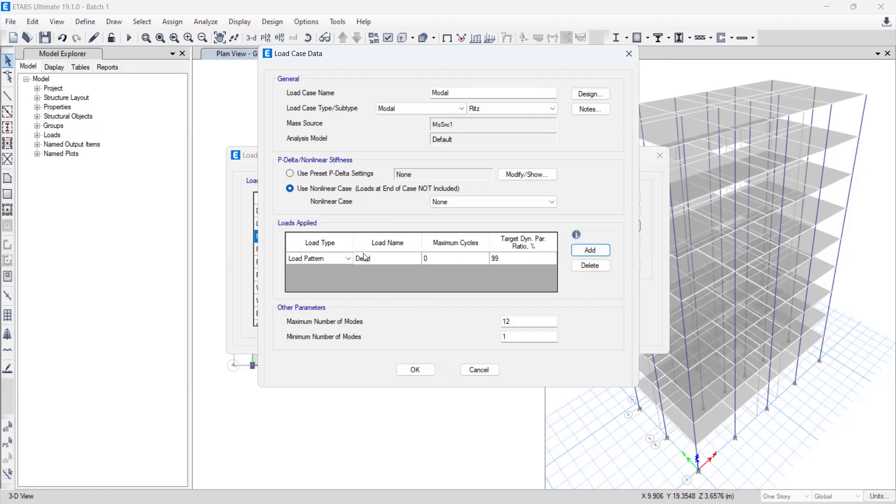
pyautogui.click(346, 260)
pyautogui.click(348, 259)
pyautogui.click(333, 273)
# Step: Add a second applied load row and switch the first row's acceleration direction to UY
pyautogui.click(587, 256)
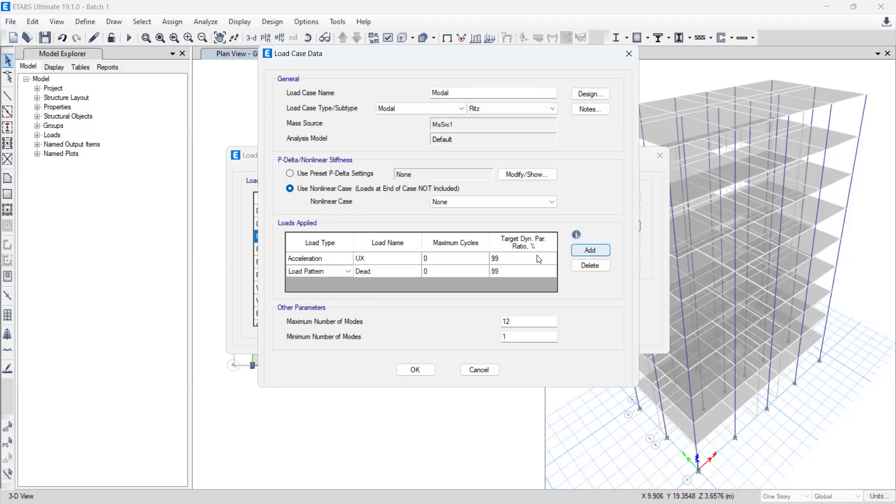
pyautogui.click(384, 261)
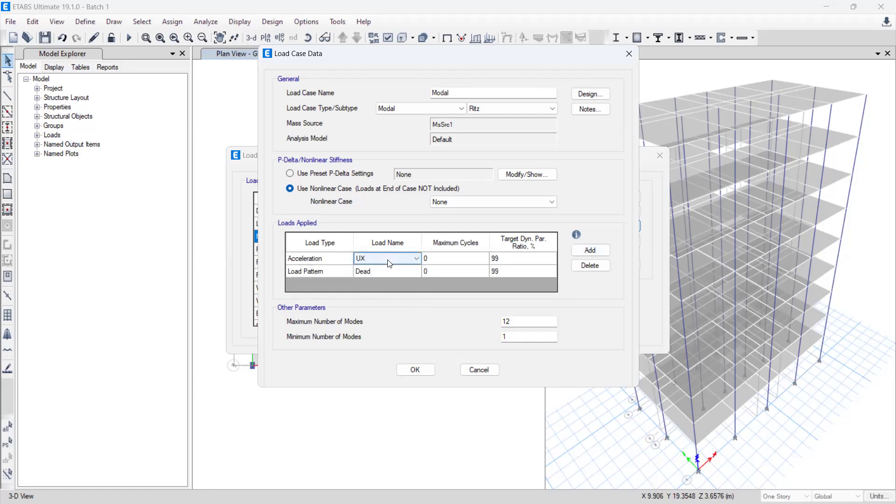
pyautogui.click(390, 259)
pyautogui.click(385, 277)
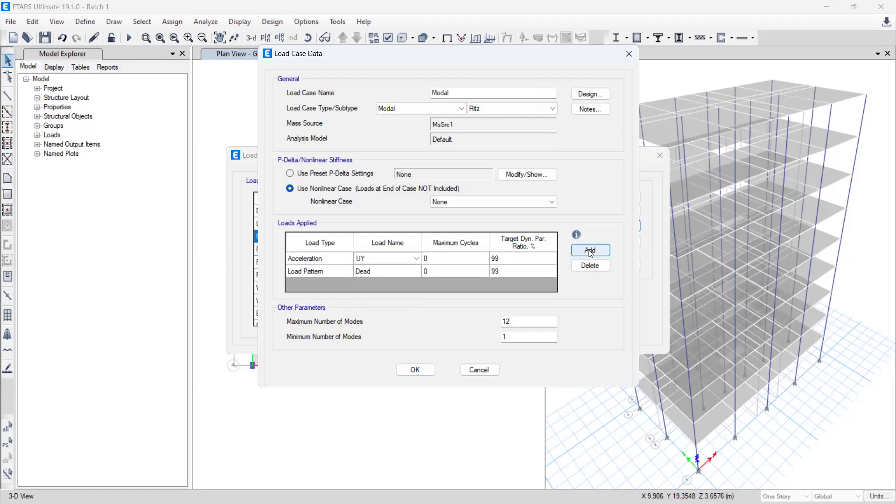
# Step: Add a third applied load row, and clear the applied loads table by deleting every row
pyautogui.click(591, 251)
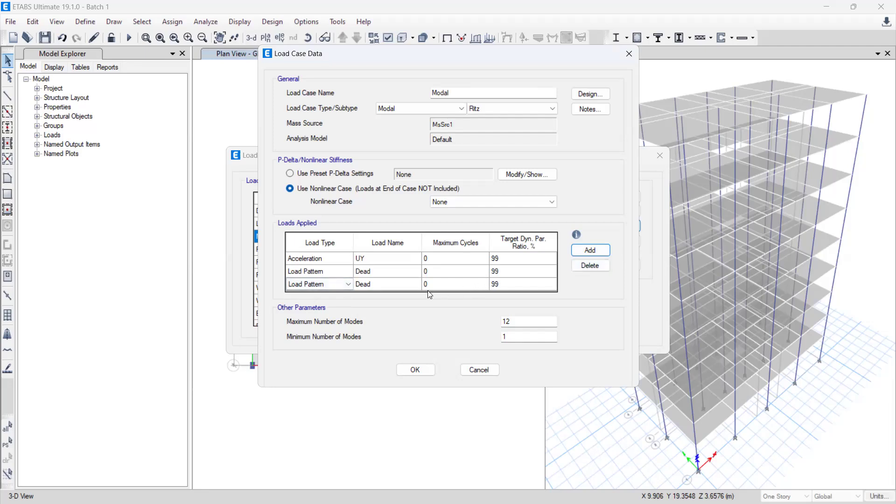
pyautogui.click(475, 282)
pyautogui.click(590, 265)
pyautogui.click(523, 272)
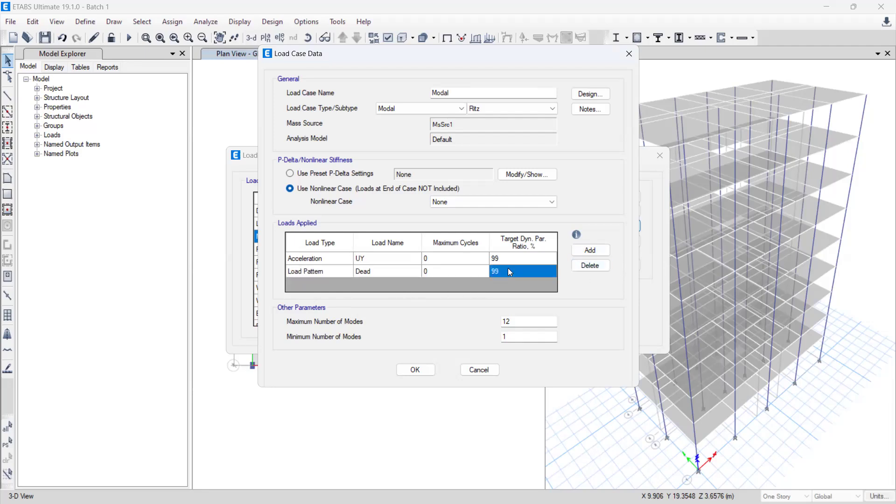
pyautogui.click(590, 265)
pyautogui.click(590, 265)
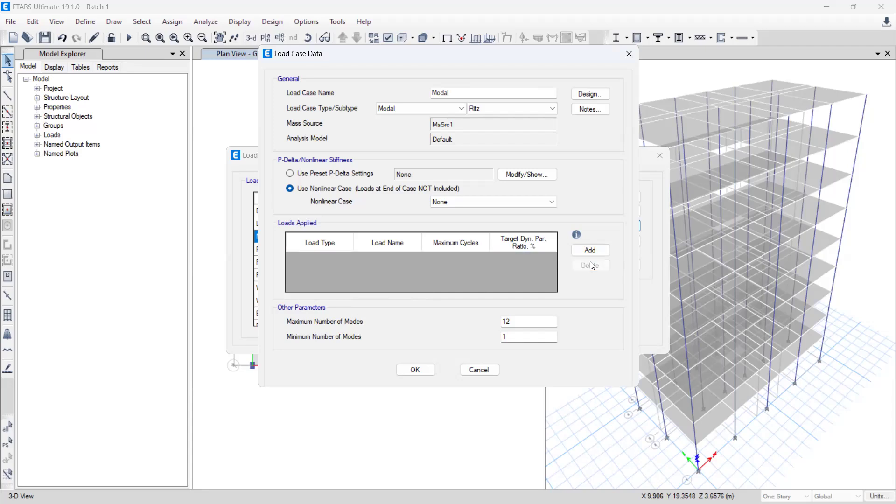
# Step: Add an applied load of type Acceleration with the name UX to the Modal case
pyautogui.click(590, 250)
pyautogui.click(352, 262)
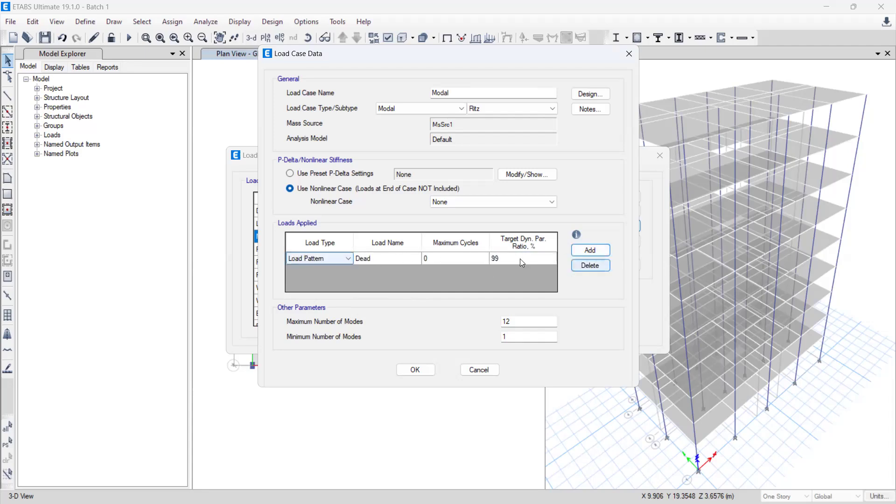
pyautogui.click(321, 260)
pyautogui.click(308, 274)
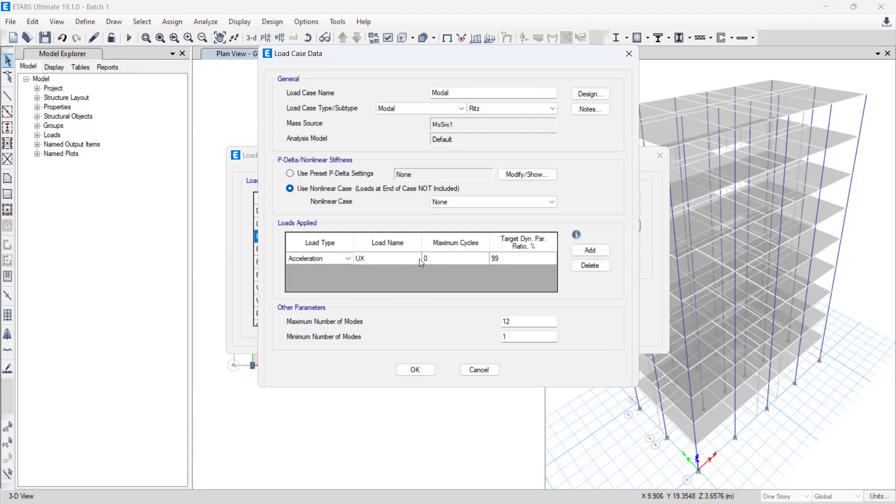
# Step: Add a second applied load to the Modal case as type Acceleration with the name UY
pyautogui.click(585, 252)
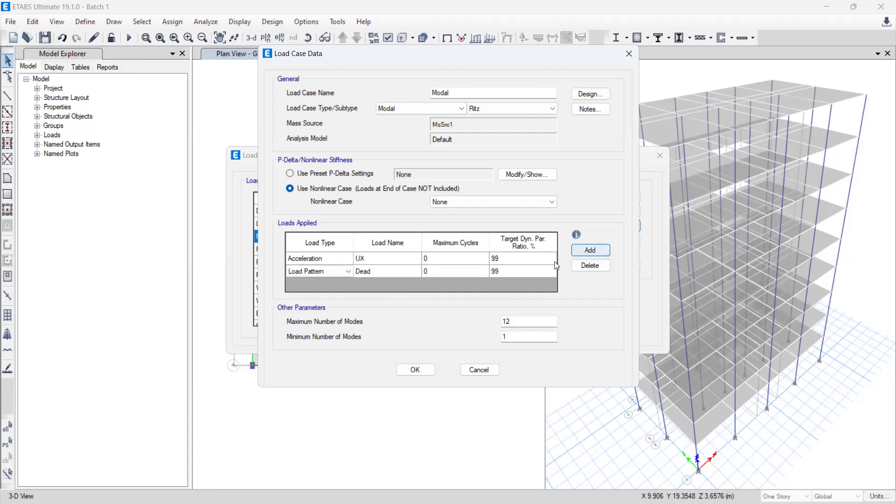
pyautogui.click(314, 272)
pyautogui.click(314, 272)
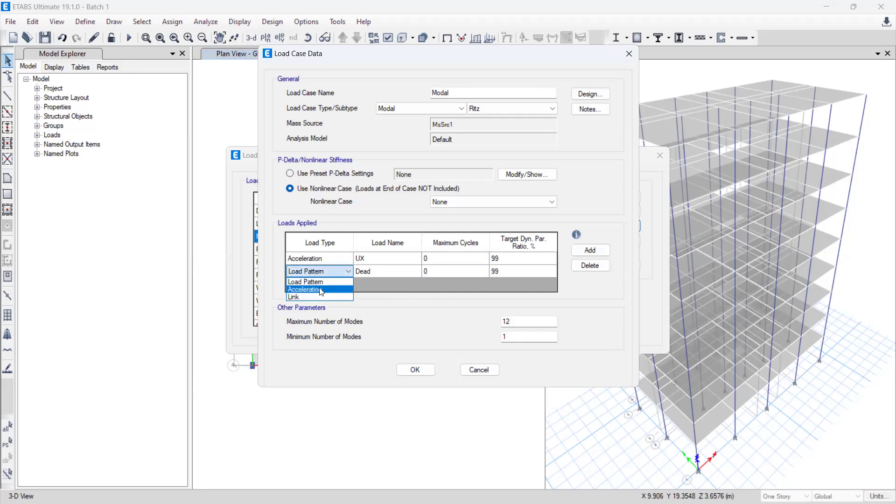
pyautogui.click(322, 290)
pyautogui.click(374, 271)
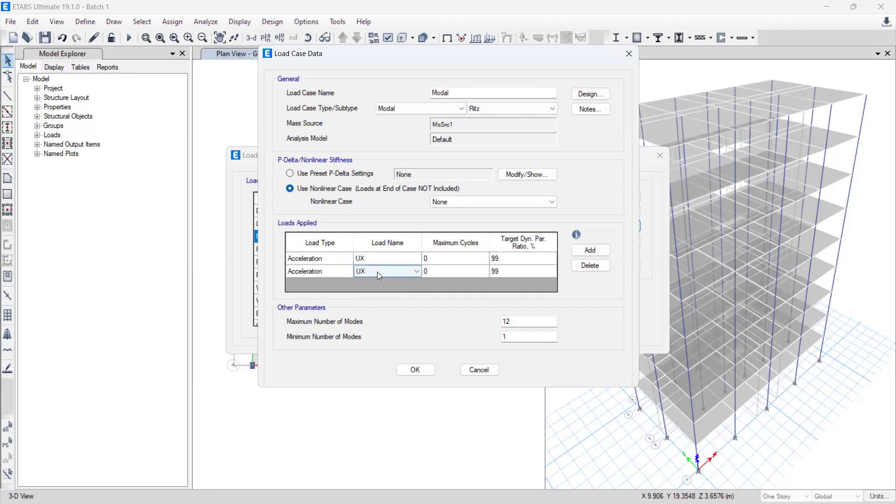
pyautogui.click(377, 272)
pyautogui.click(369, 286)
pyautogui.click(584, 251)
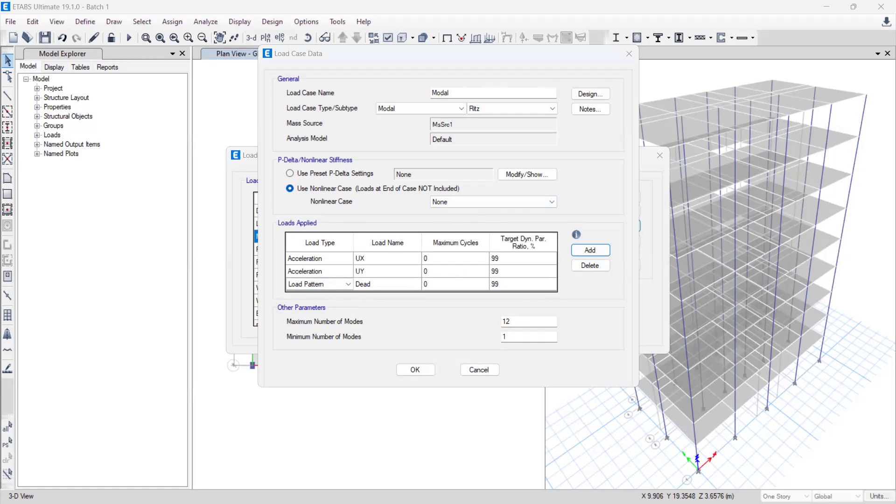
pyautogui.click(595, 267)
pyautogui.click(594, 267)
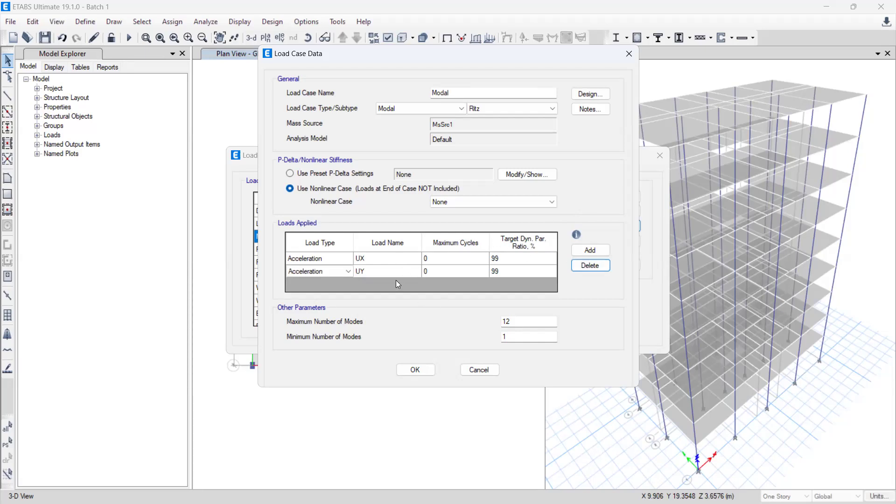
# Step: Save the Modal load case with its UX and UY acceleration loads and accept the load case list
pyautogui.click(414, 370)
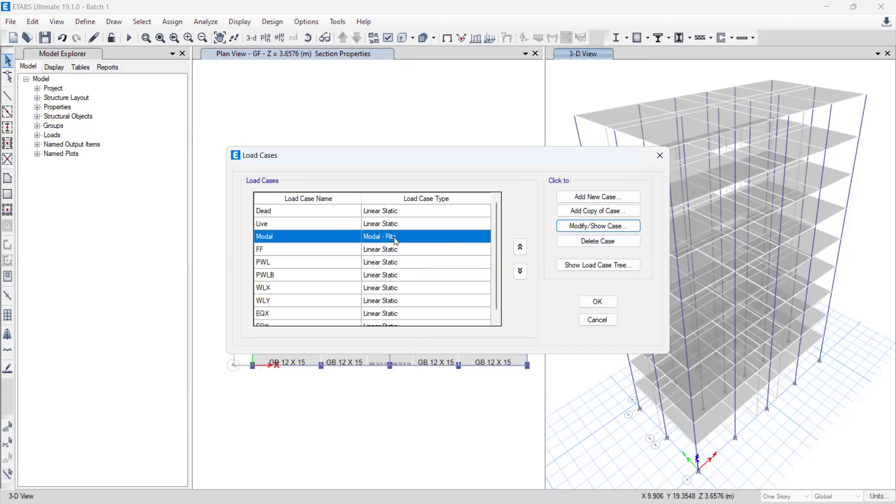
pyautogui.click(605, 304)
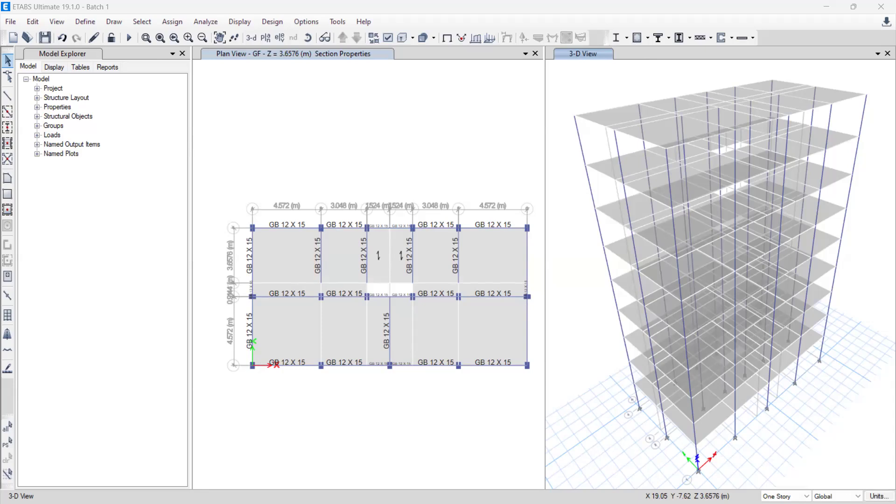
# Step: Review the load cases set to run, including their types, statuses and actions, without starting the analysis
pyautogui.click(206, 21)
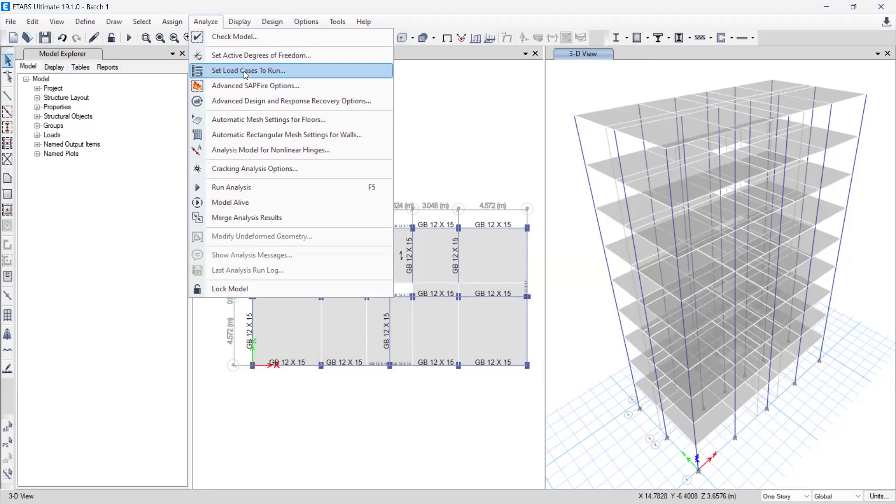
pyautogui.click(245, 73)
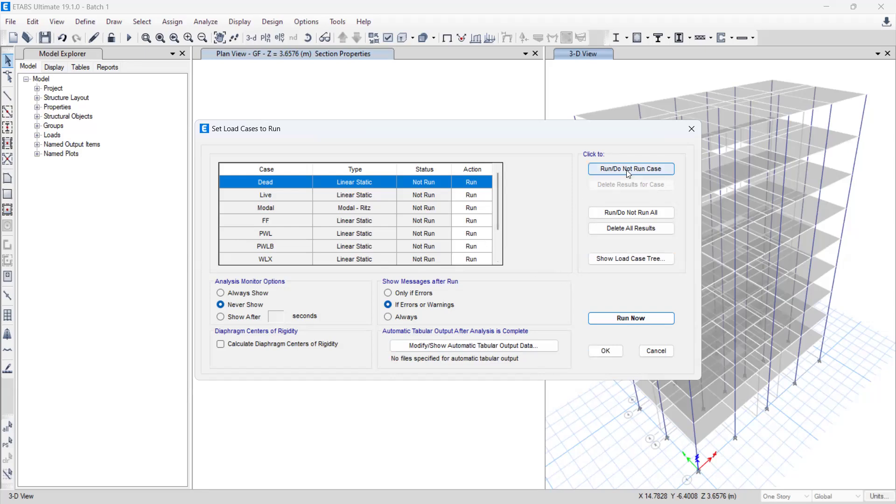
pyautogui.scroll(-2, 288, 214)
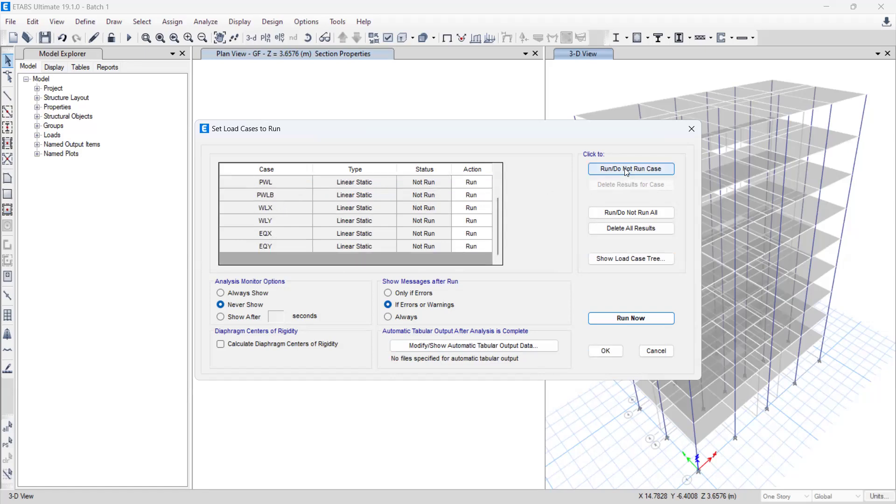
pyautogui.click(372, 252)
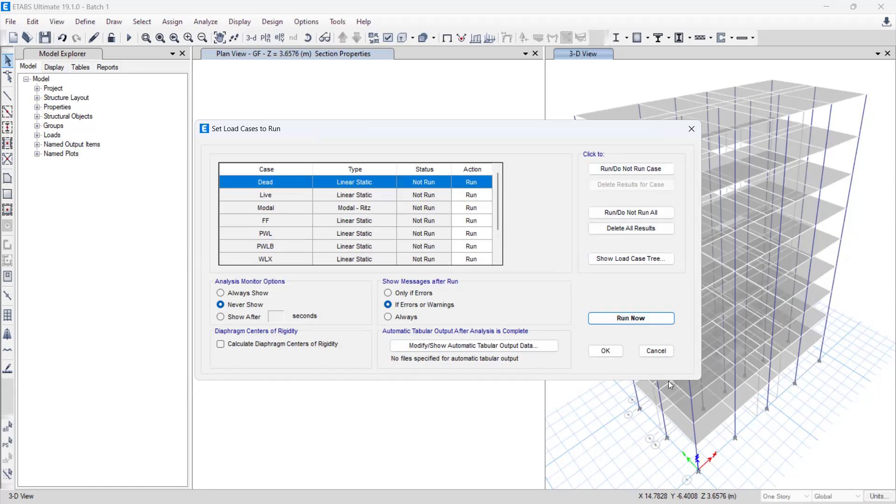
pyautogui.click(666, 351)
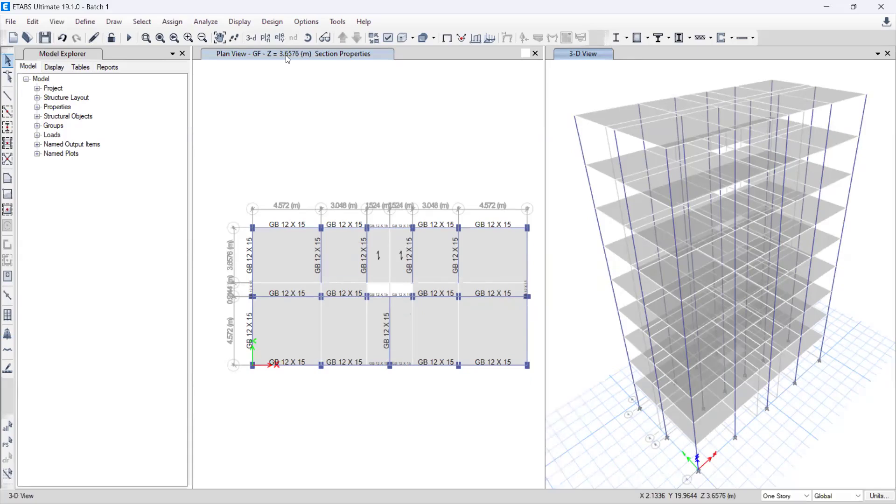
# Step: Select all objects on story L1
pyautogui.click(155, 37)
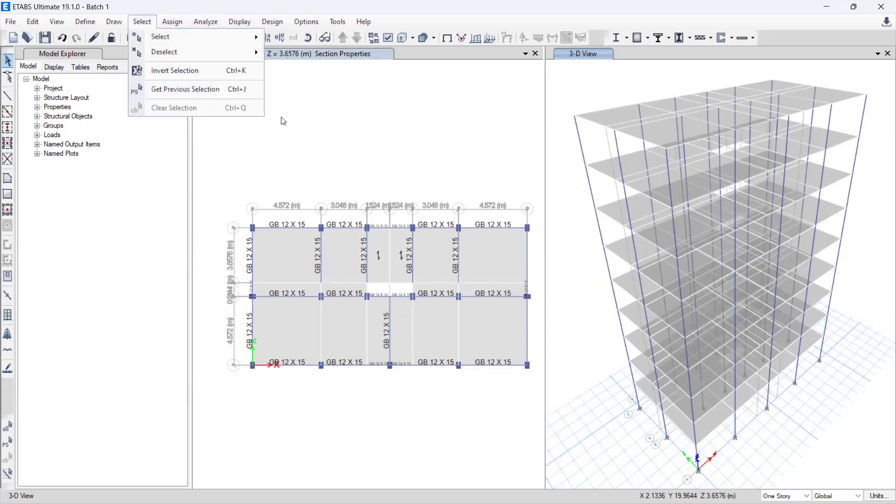
pyautogui.click(150, 21)
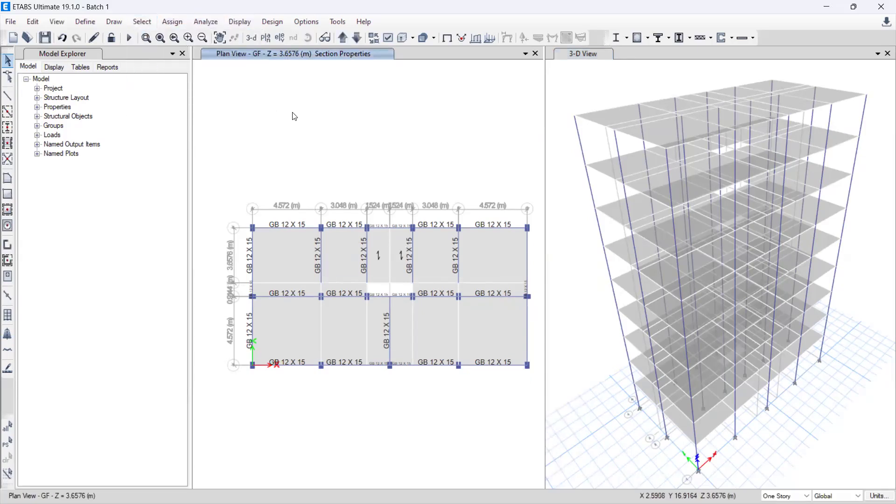
pyautogui.click(142, 22)
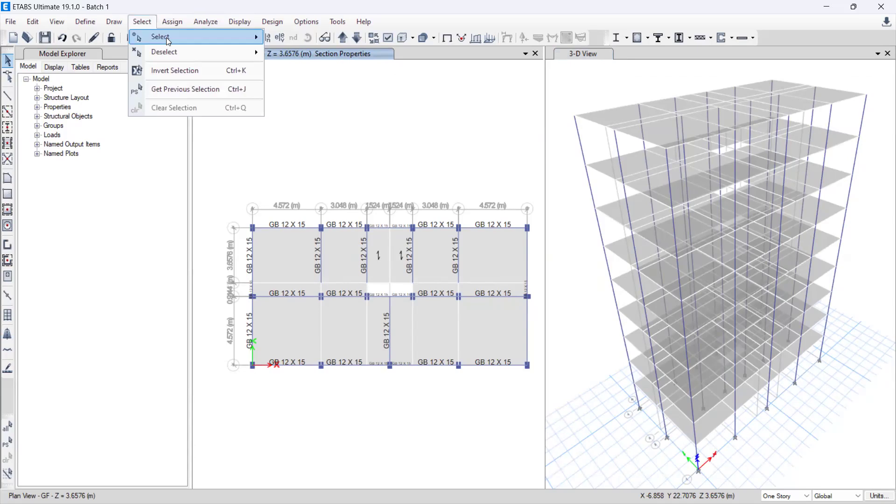
pyautogui.moveTo(204, 38)
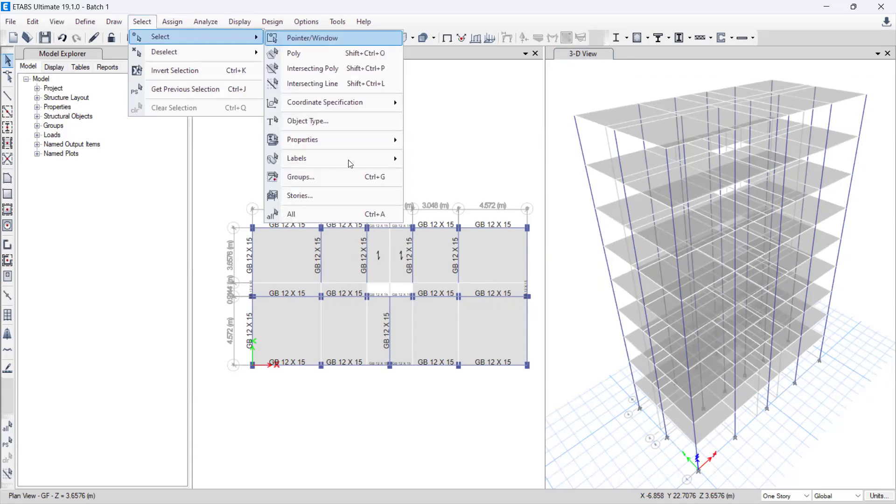
pyautogui.click(318, 201)
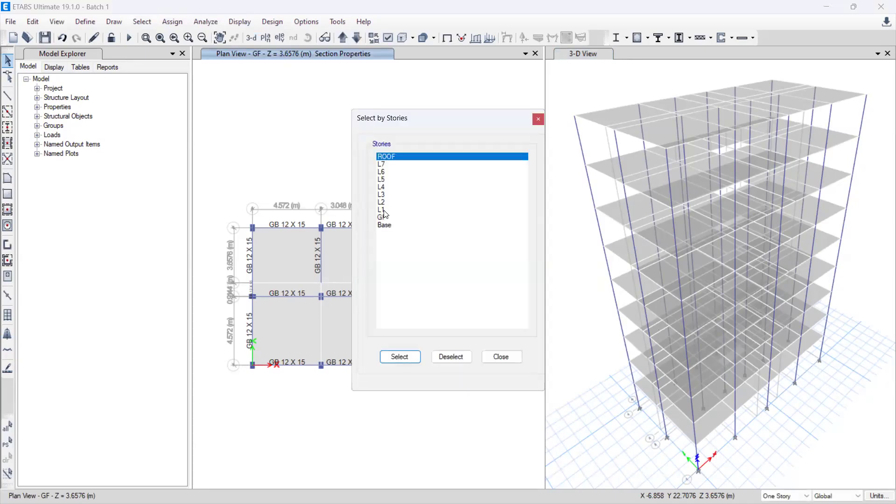
pyautogui.click(384, 210)
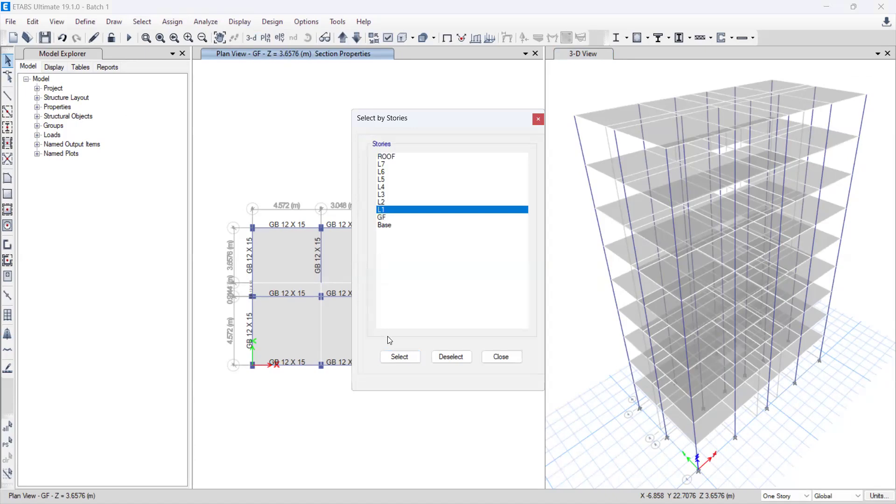
pyautogui.click(399, 357)
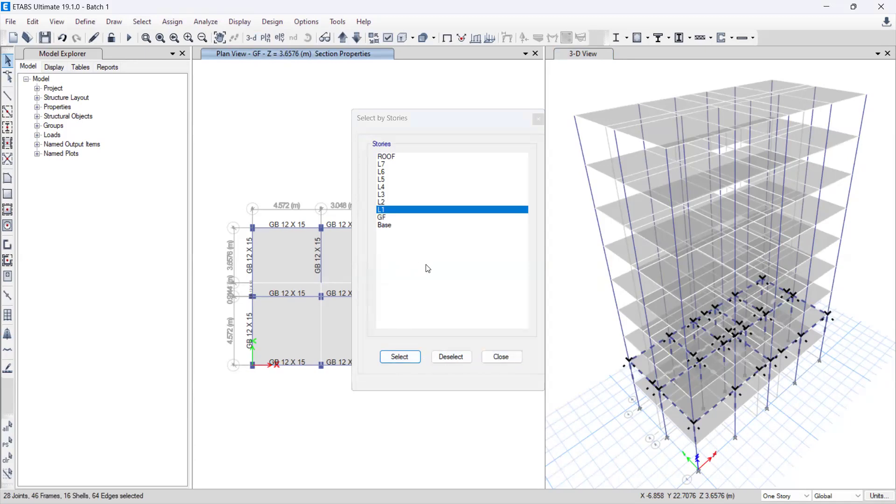
pyautogui.click(502, 358)
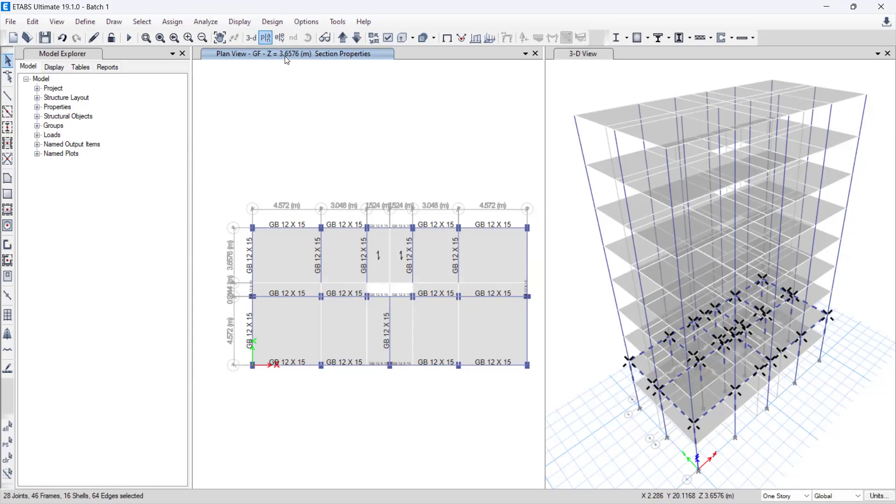
# Step: Switch the plan view to story L1
pyautogui.hotkey('ctrl', 'shift', 'F1')
pyautogui.click(379, 262)
pyautogui.click(396, 386)
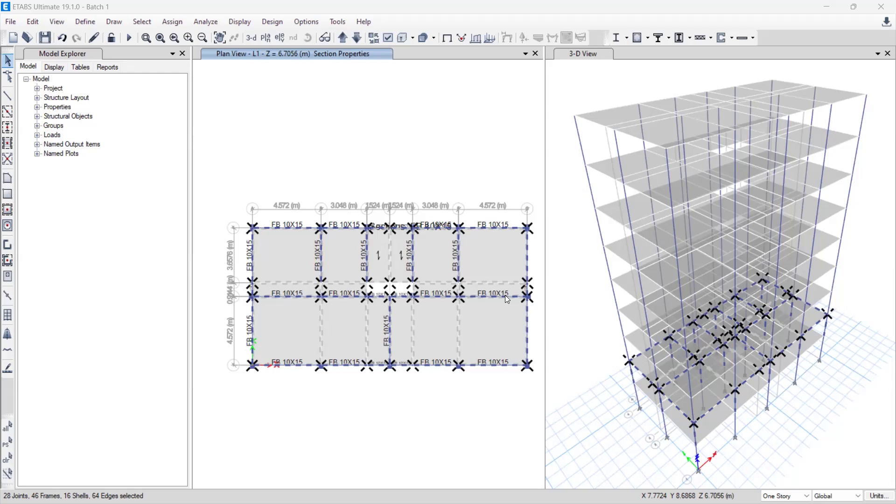
# Step: Add all slabs with the Slab5 property to the selection
pyautogui.click(142, 21)
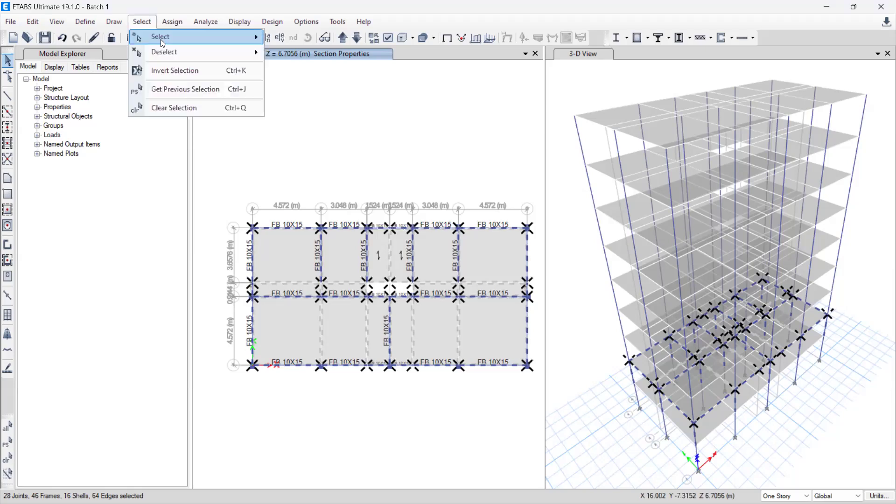
pyautogui.moveTo(161, 38)
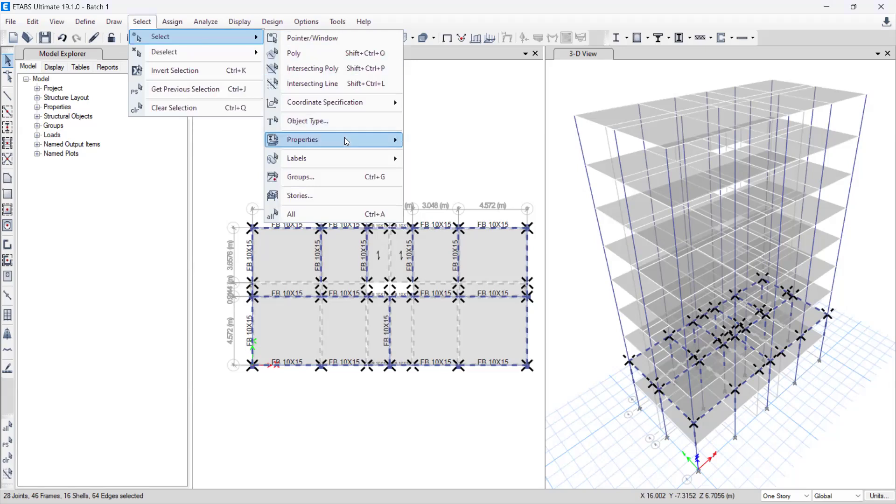
pyautogui.moveTo(347, 142)
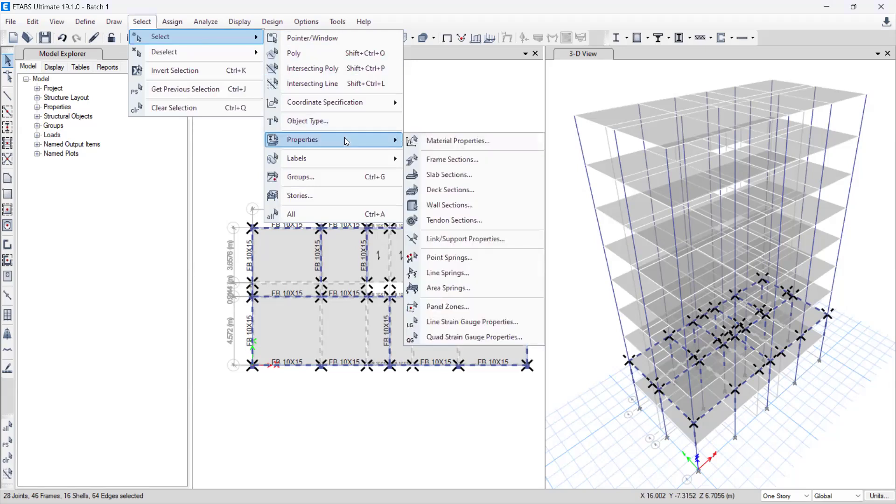
pyautogui.click(463, 176)
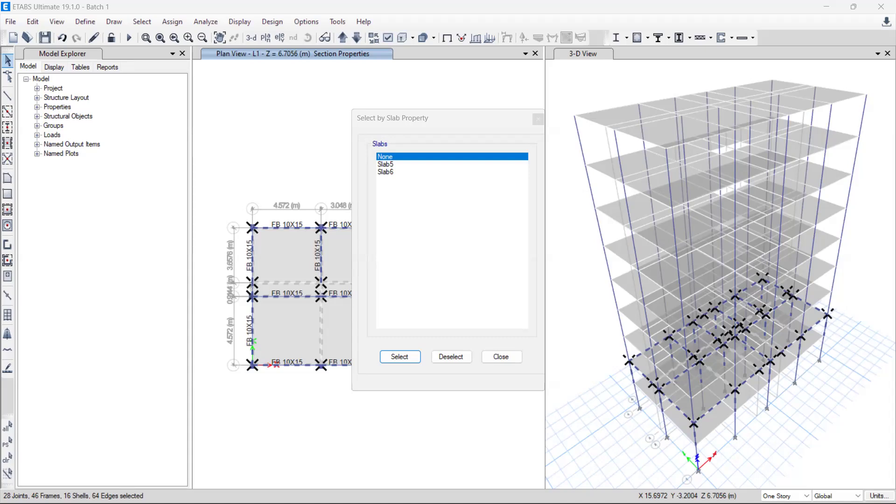
pyautogui.click(401, 164)
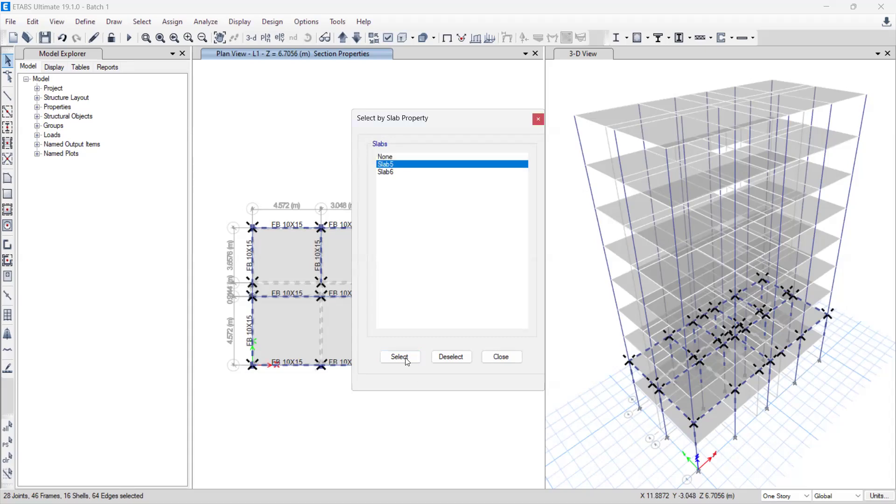
pyautogui.click(401, 358)
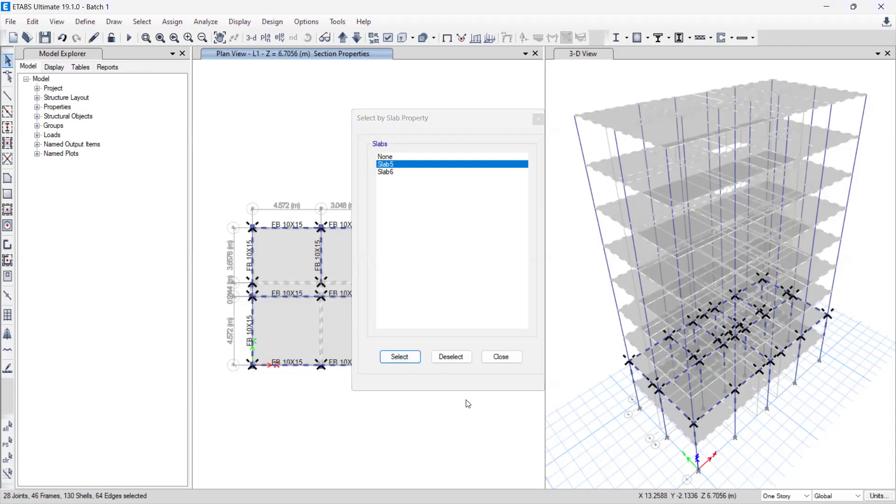
pyautogui.click(502, 358)
# Step: Remove the objects on stories ROOF and GF from the current selection
pyautogui.click(142, 21)
pyautogui.moveTo(178, 40)
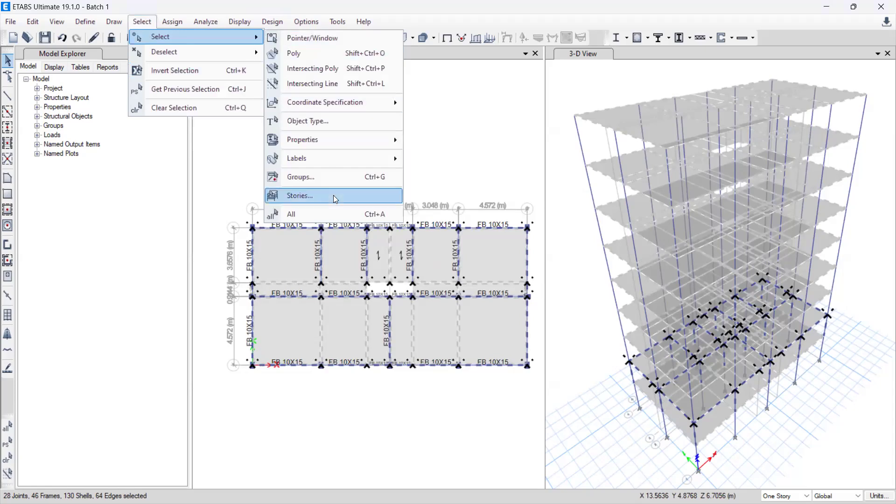
pyautogui.click(342, 196)
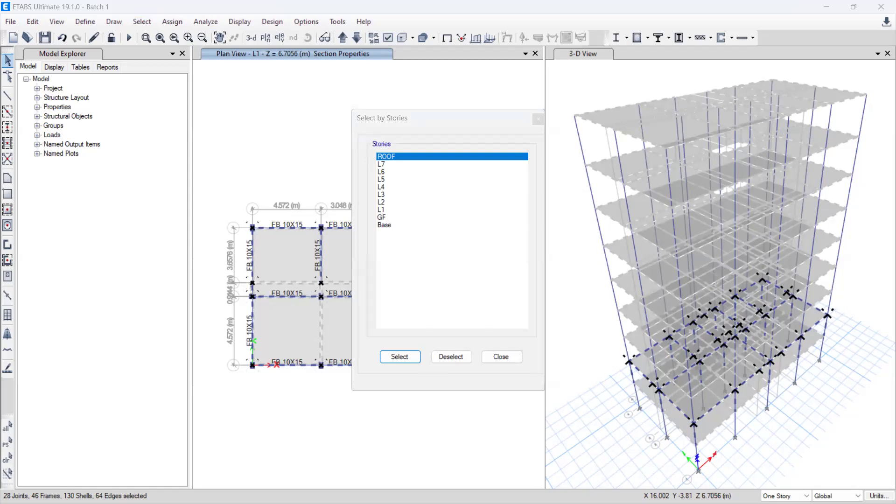
pyautogui.click(387, 218)
pyautogui.keyDown('ctrl'); pyautogui.click(392, 157); pyautogui.keyUp('ctrl')
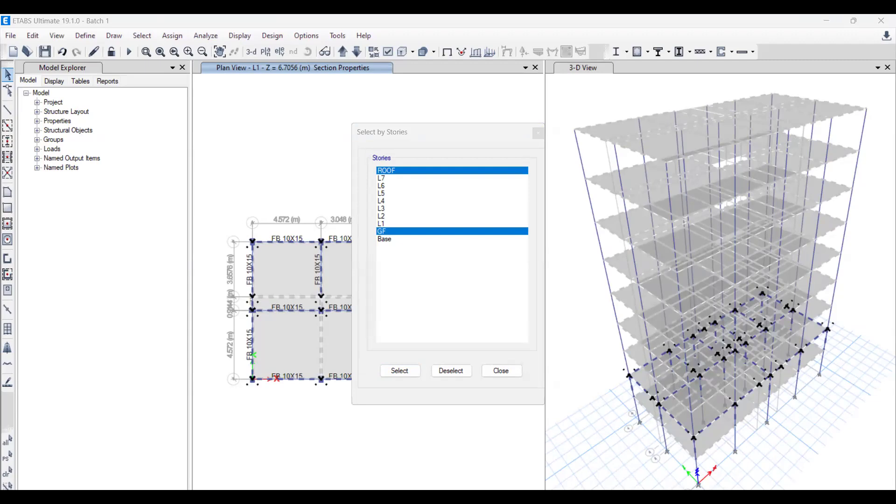
pyautogui.click(452, 372)
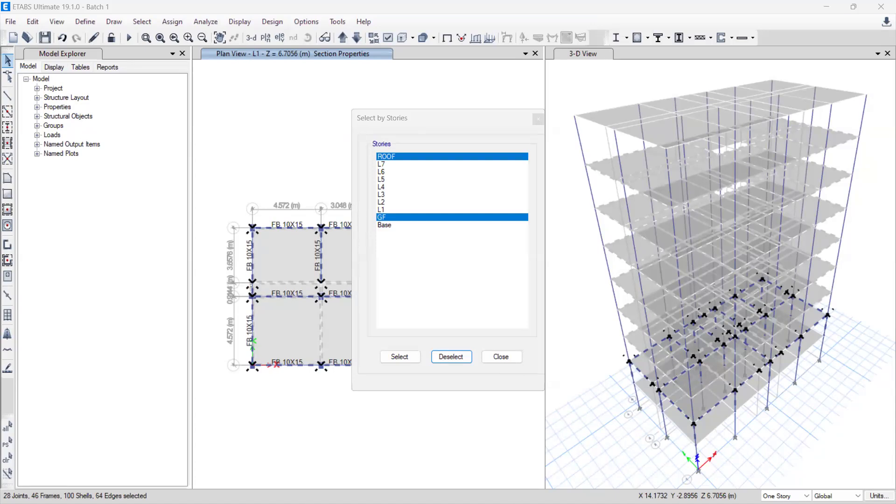
pyautogui.click(503, 359)
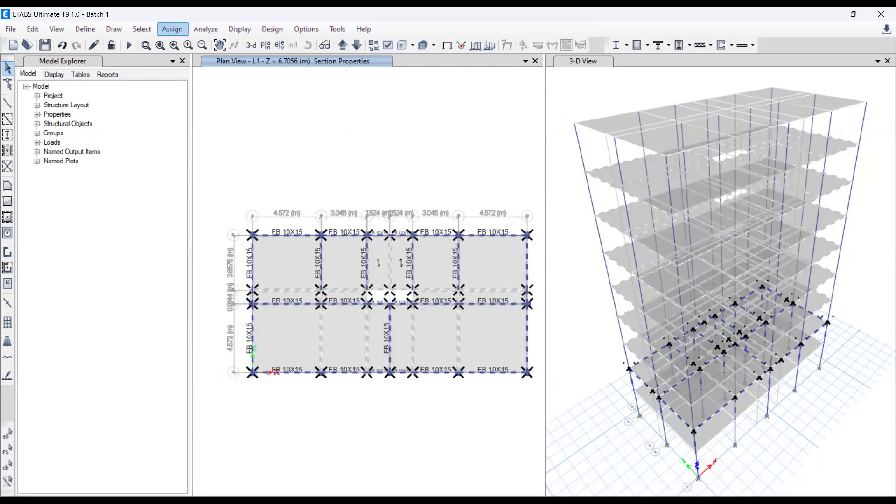
pyautogui.click(172, 21)
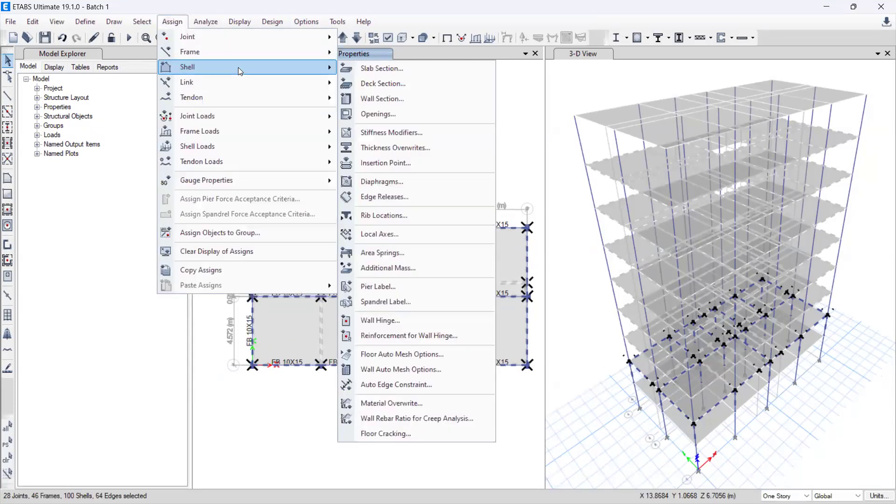
pyautogui.moveTo(141, 23)
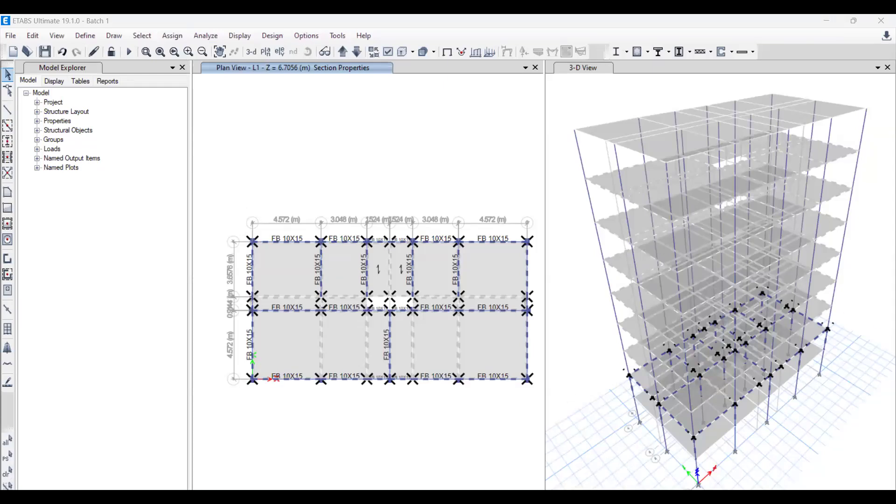
pyautogui.click(172, 35)
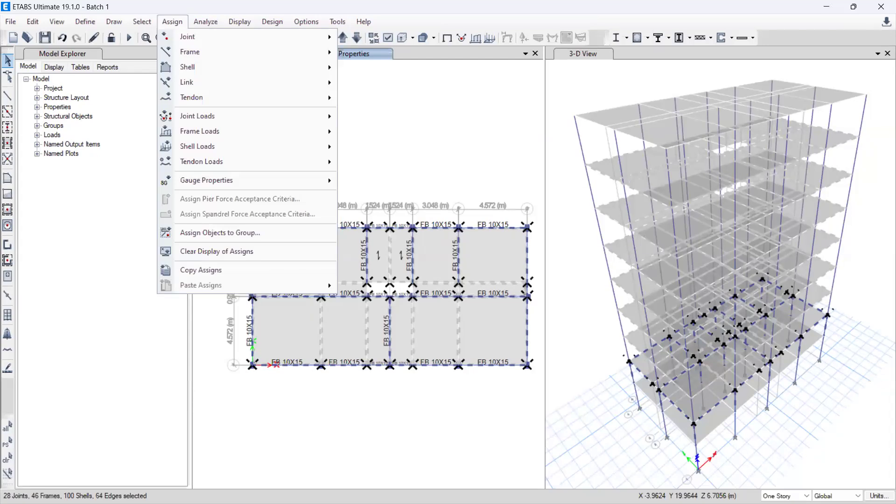
pyautogui.moveTo(211, 75)
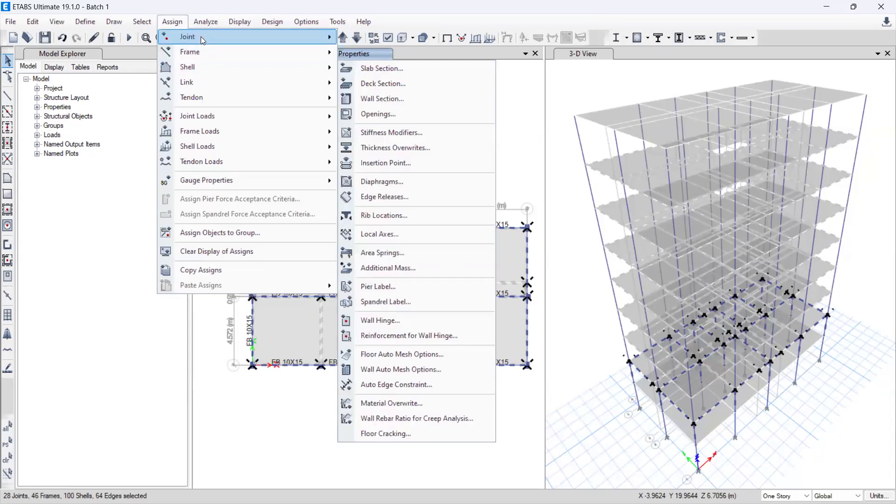
pyautogui.moveTo(231, 146)
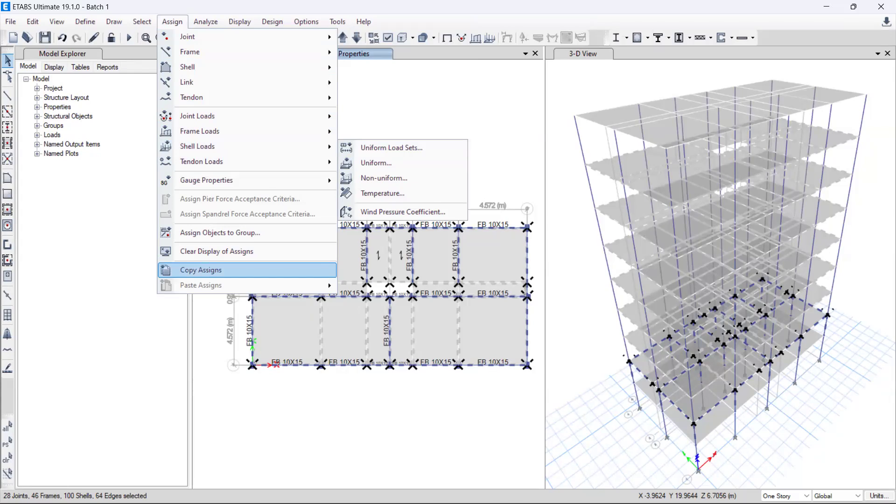
pyautogui.hotkey('alt', 'Tab')
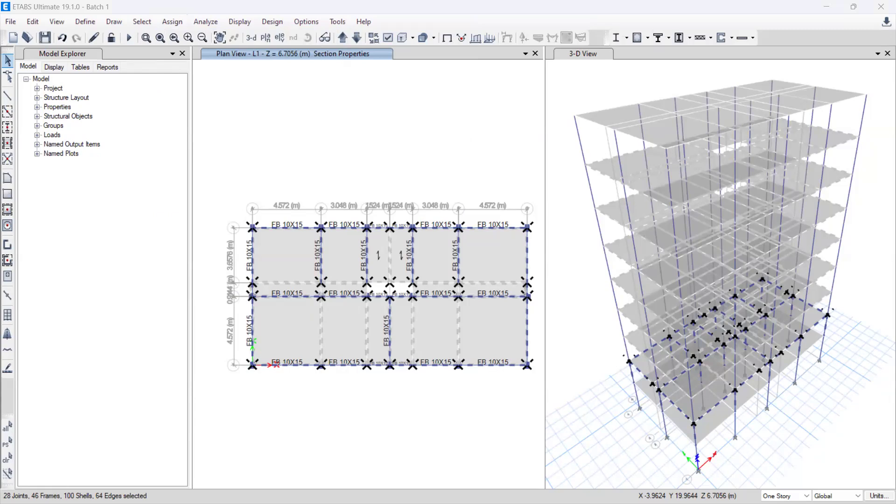
pyautogui.click(173, 22)
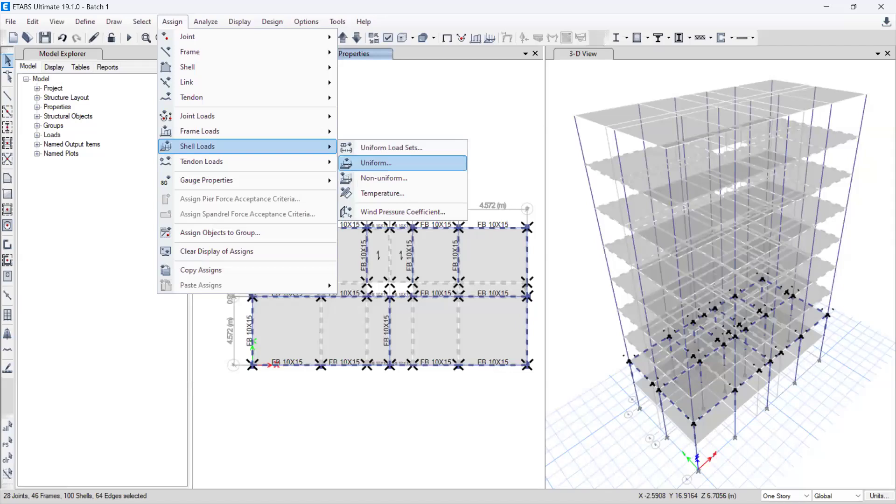
pyautogui.click(376, 162)
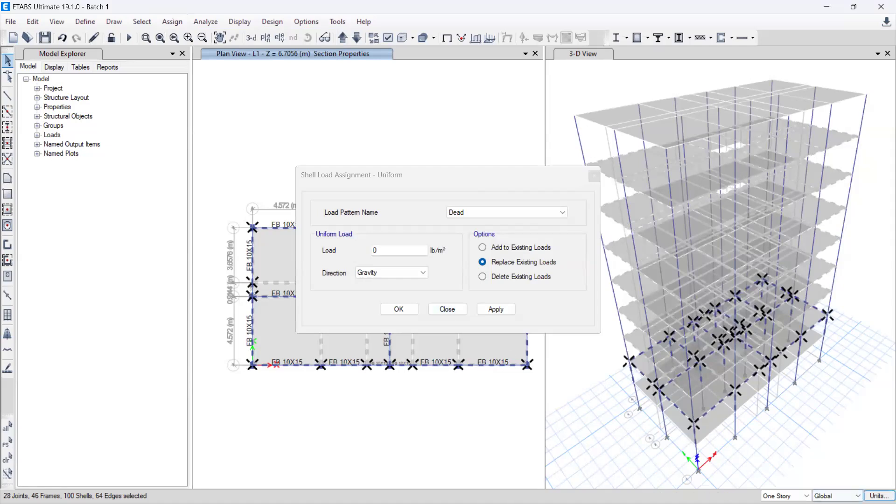
pyautogui.click(879, 496)
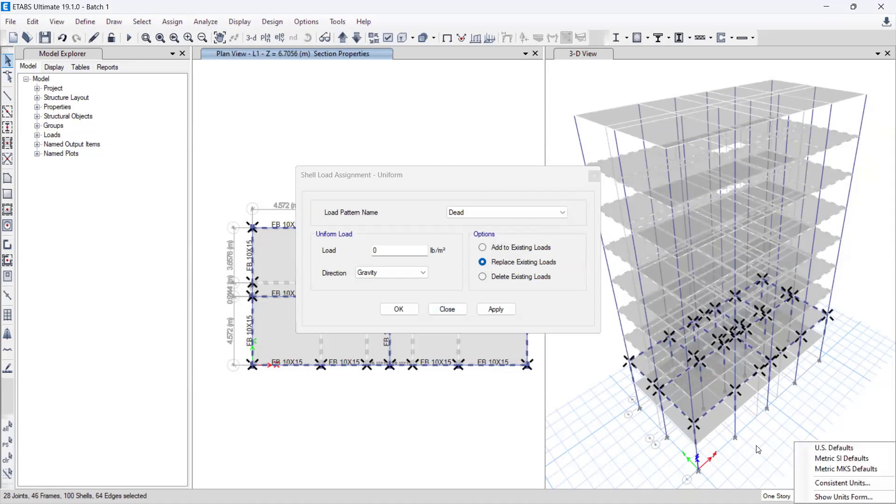
pyautogui.click(759, 450)
pyautogui.click(880, 496)
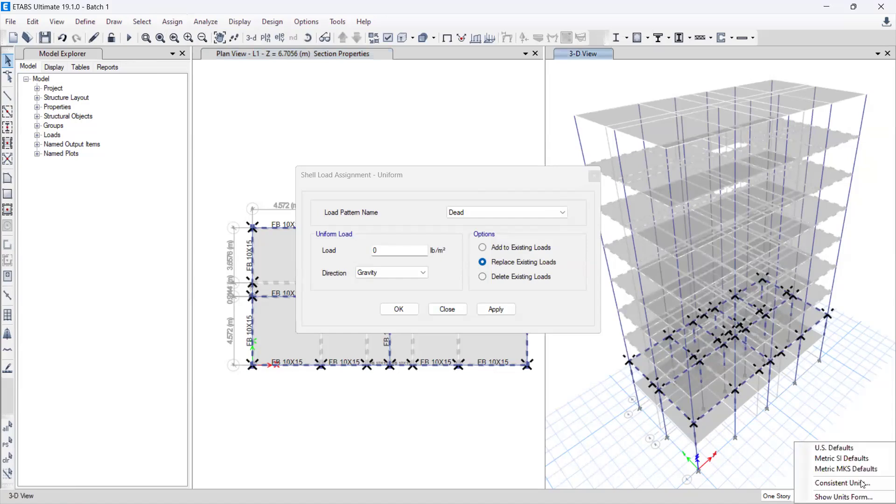
pyautogui.click(844, 483)
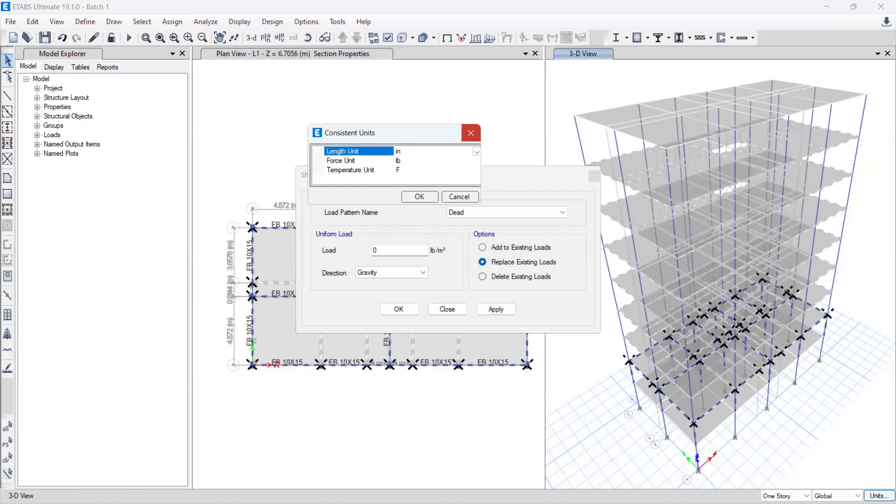
pyautogui.click(471, 133)
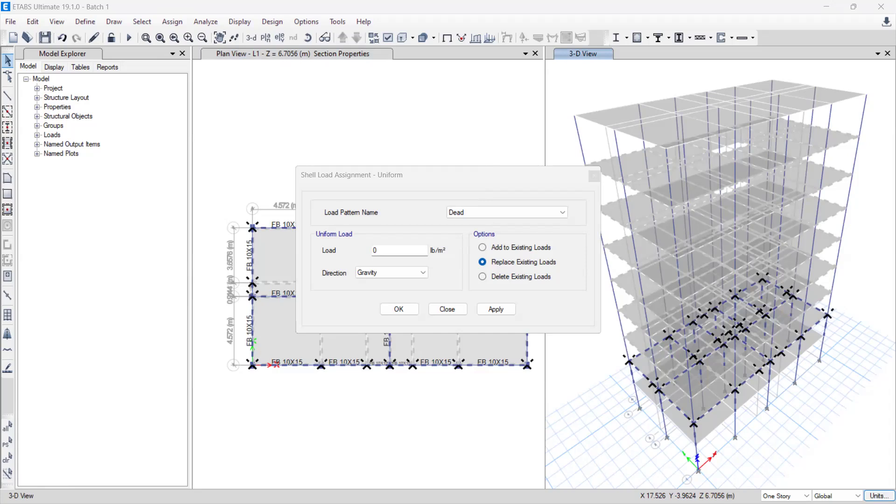
pyautogui.click(496, 309)
pyautogui.click(448, 309)
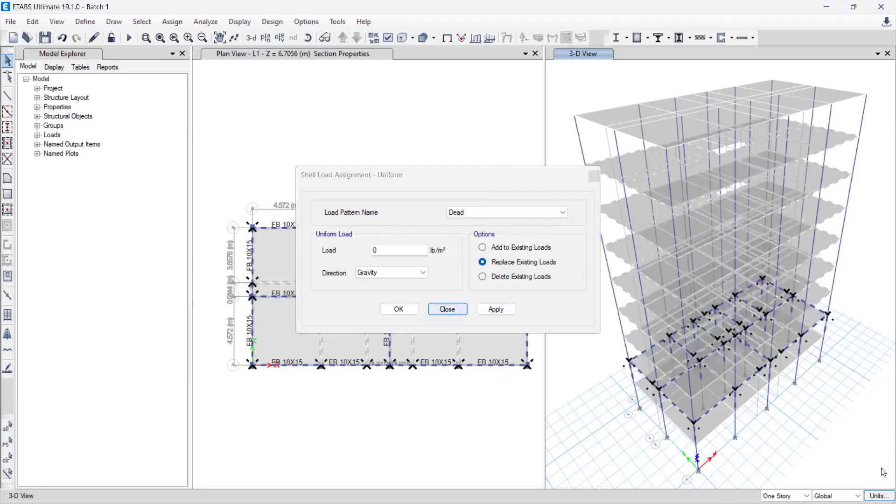
# Step: Change the length unit of the model's consistent units to ft
pyautogui.click(880, 496)
pyautogui.click(845, 484)
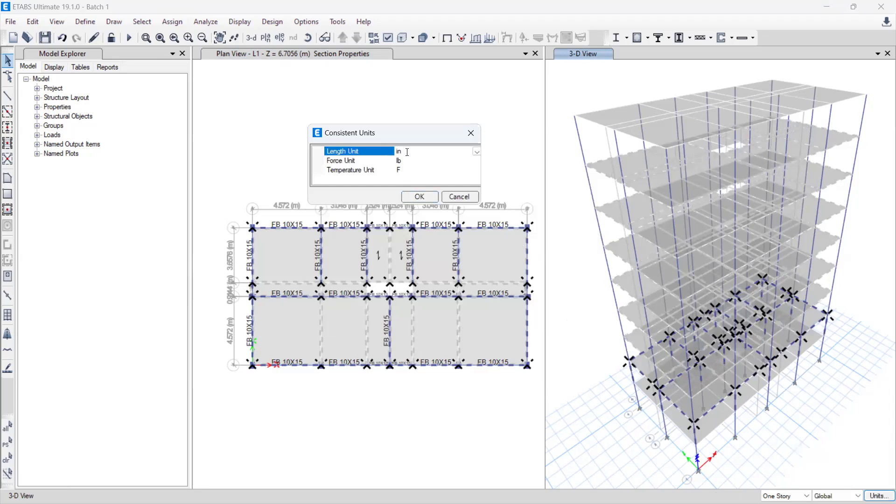
pyautogui.click(476, 152)
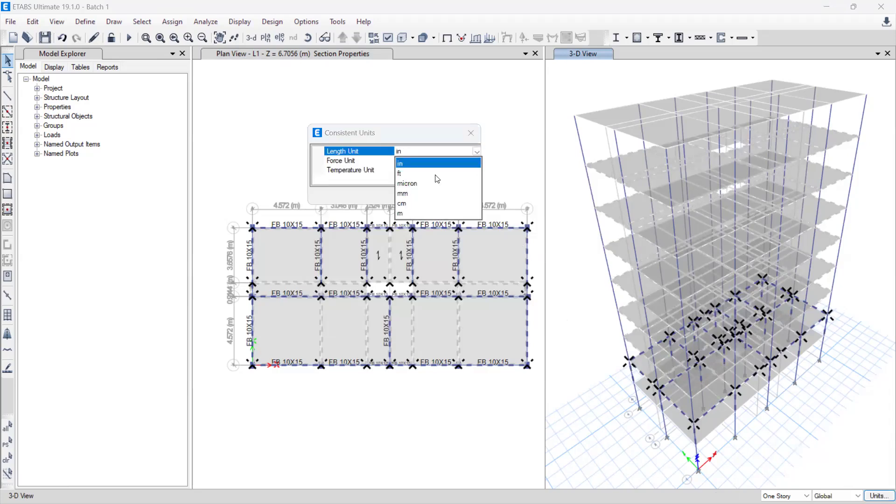
pyautogui.click(408, 173)
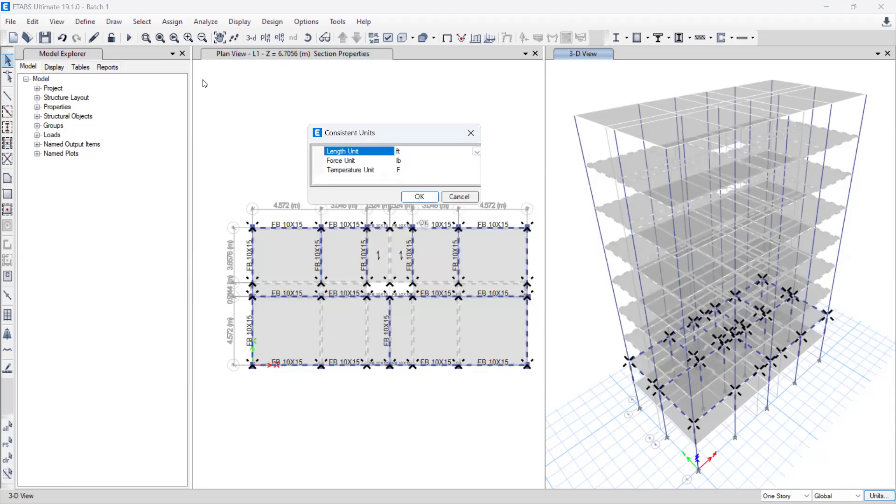
pyautogui.click(419, 196)
# Step: Assign a uniform gravity shell load of 42 lb/ft² in the Live load pattern to the selected slabs, replacing existing loads
pyautogui.click(161, 22)
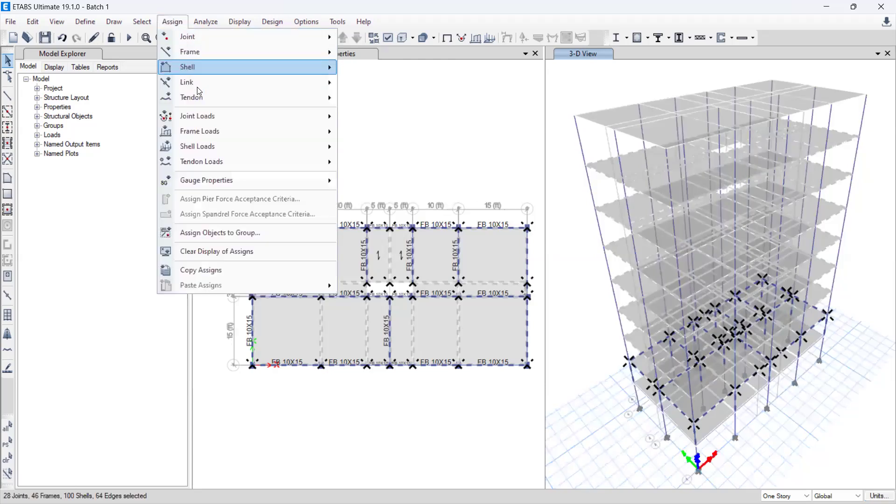
pyautogui.moveTo(225, 147)
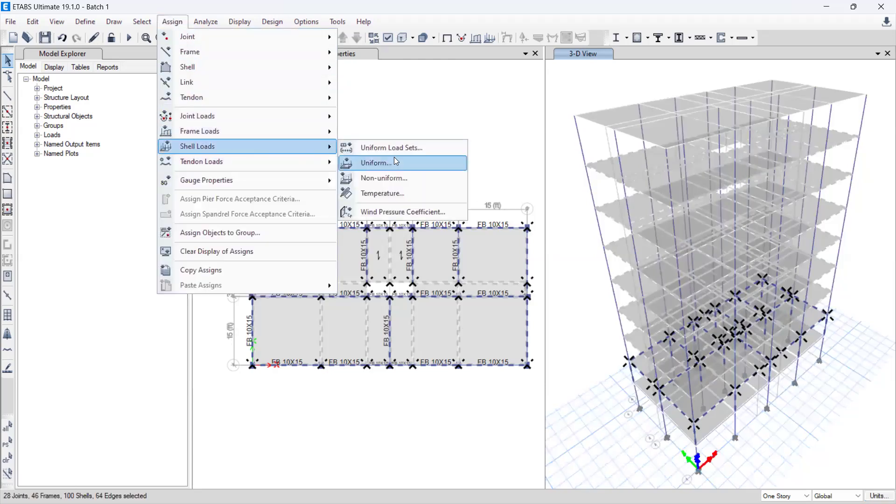
pyautogui.click(397, 163)
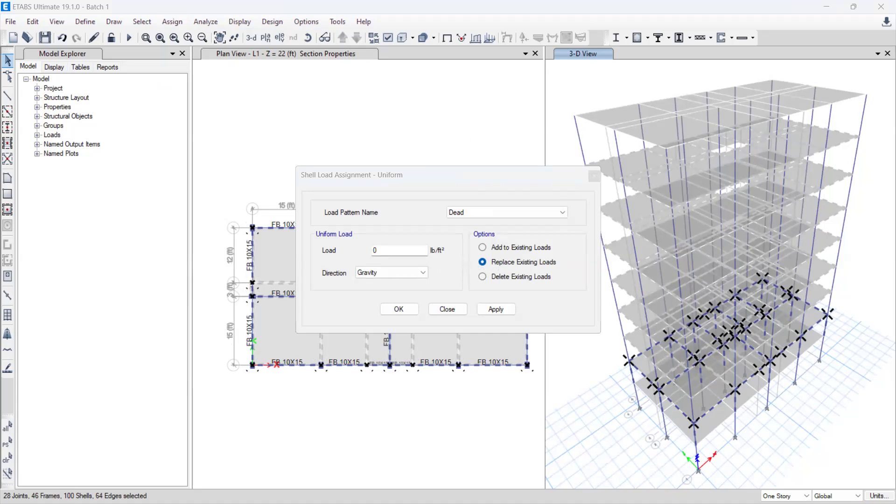
pyautogui.click(480, 212)
pyautogui.click(480, 231)
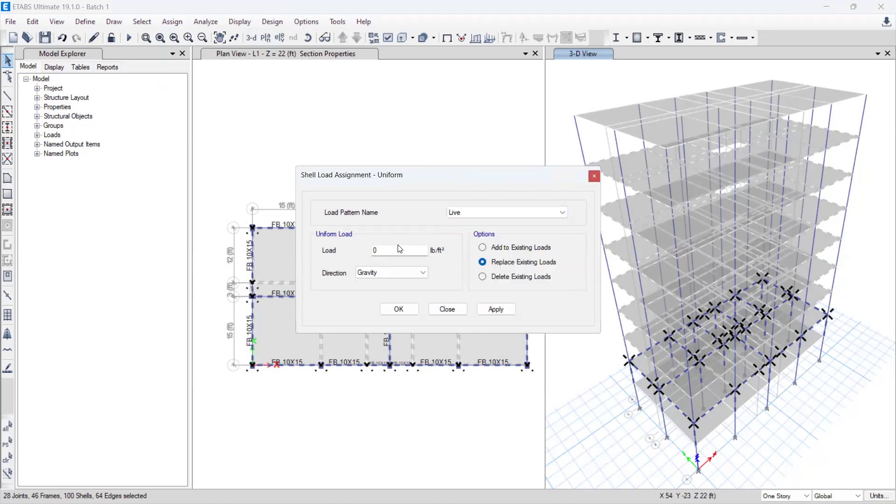
pyautogui.click(394, 250)
pyautogui.press('BackSpace')
pyautogui.write('42')
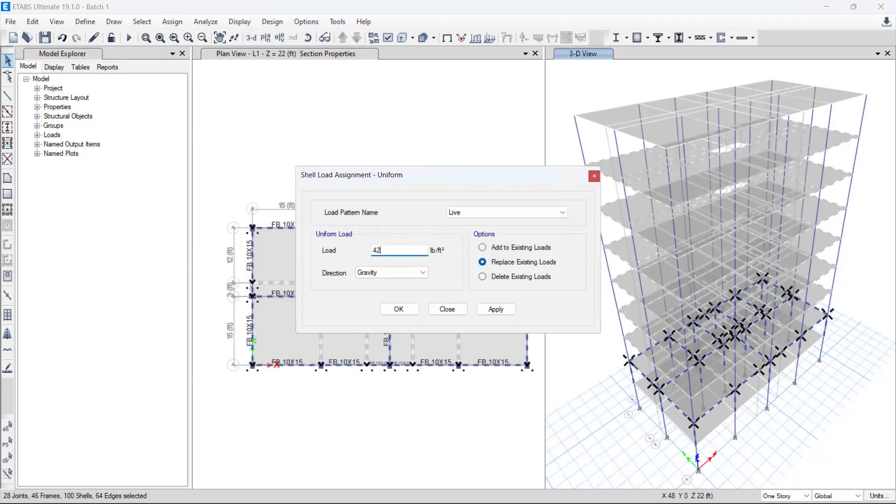
pyautogui.hotkey('alt', 'Tab')
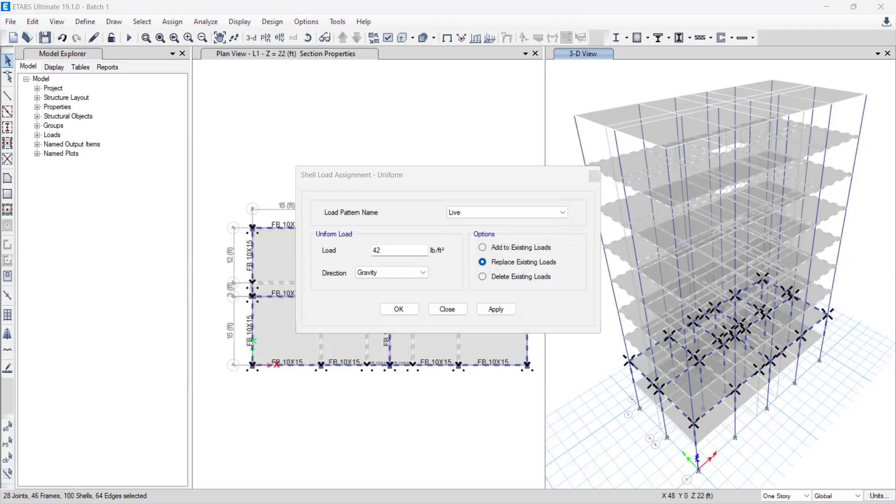
pyautogui.click(399, 309)
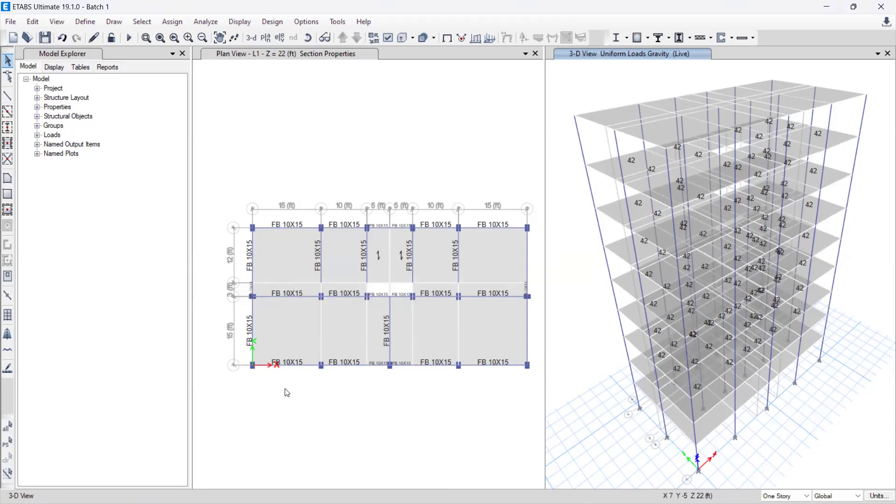
# Step: Restore the previous selection and assign its slabs a uniform gravity shell load of 25 lb/ft² in the FF load pattern, replacing existing loads
pyautogui.click(11, 450)
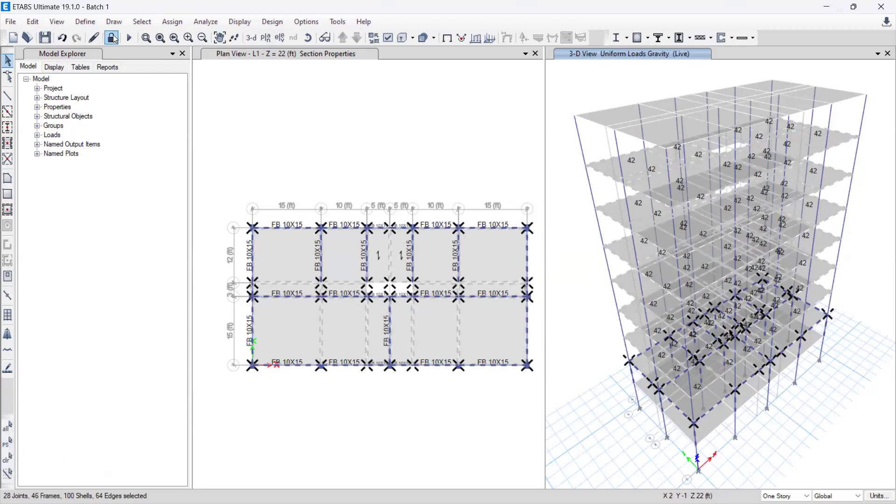
pyautogui.click(164, 26)
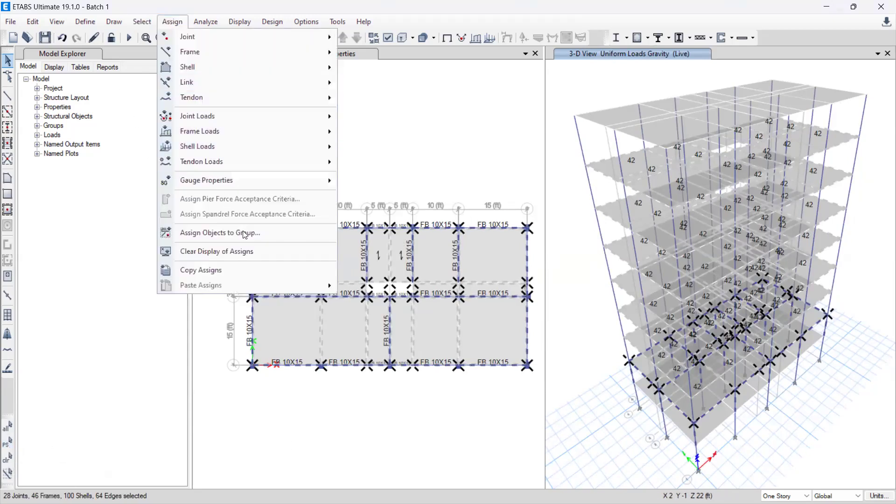
pyautogui.moveTo(222, 152)
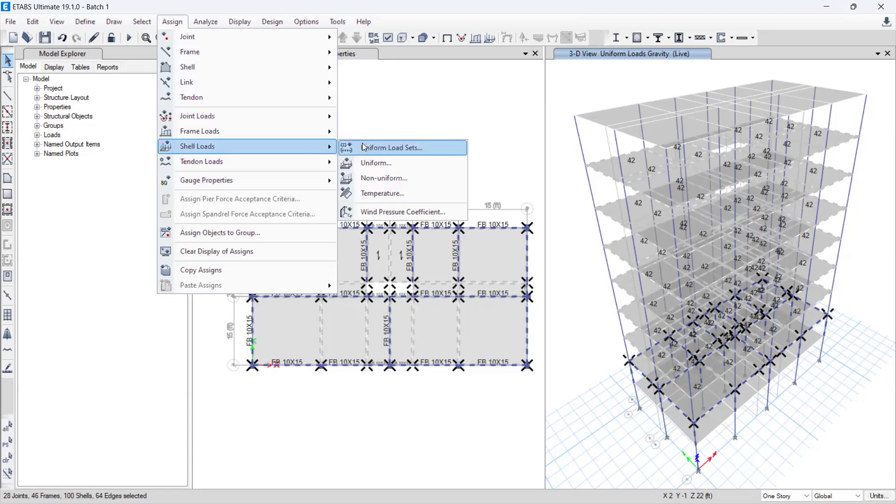
pyautogui.click(377, 163)
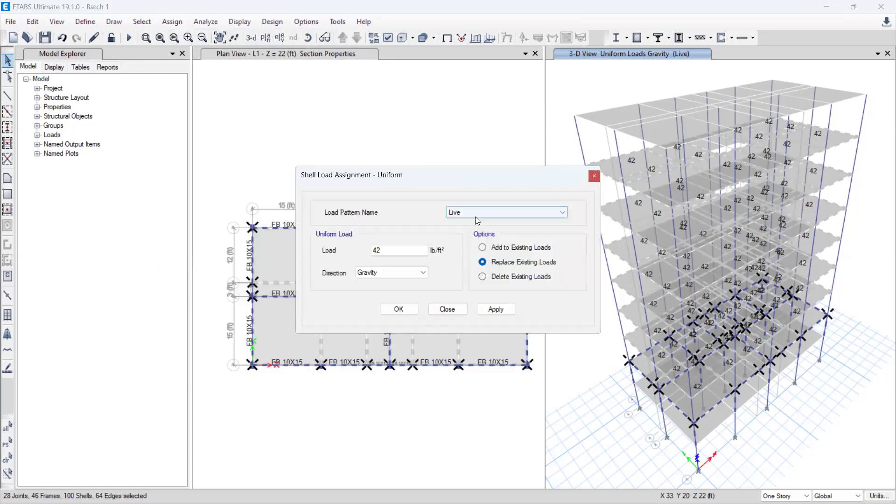
pyautogui.click(475, 217)
pyautogui.click(479, 238)
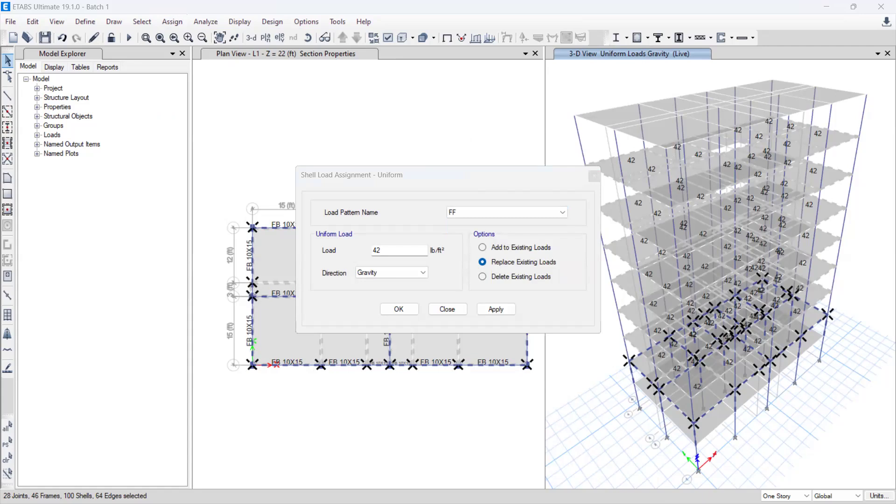
pyautogui.click(384, 252)
pyautogui.press('BackSpace')
pyautogui.press('BackSpace')
pyautogui.write('25')
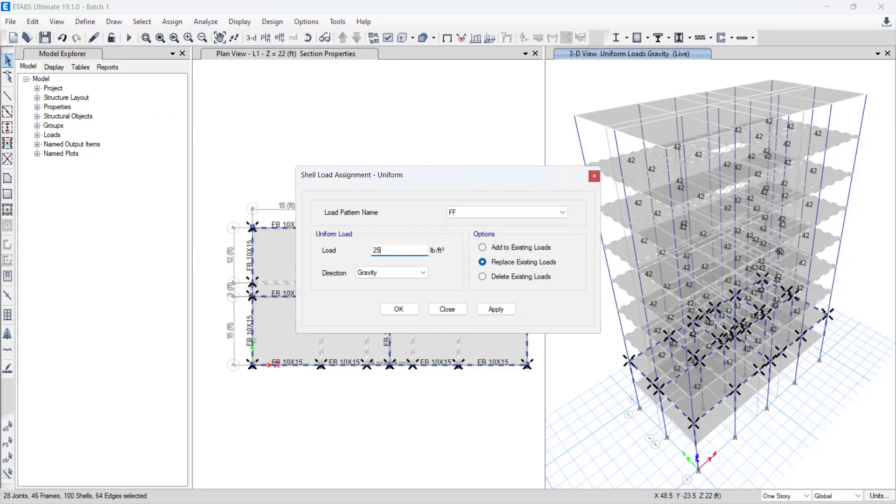
pyautogui.click(397, 310)
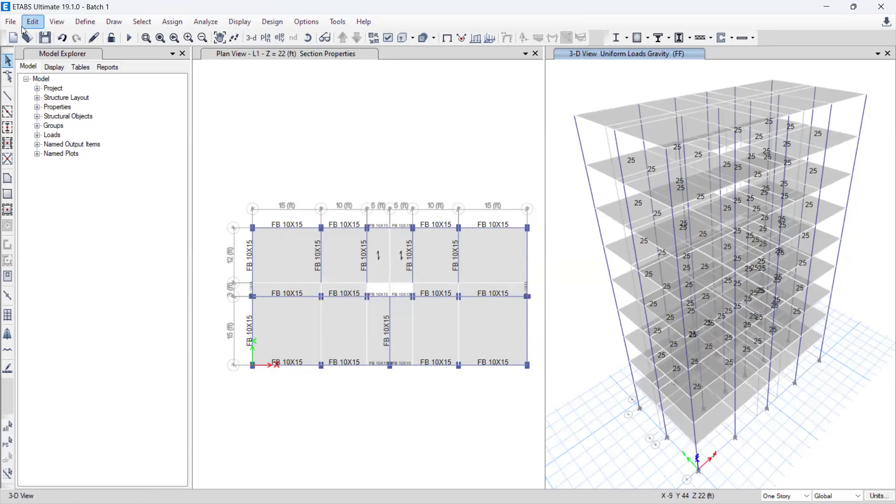
# Step: Save the model as Batch 1 in the Documents folder, overwriting the existing file
pyautogui.click(46, 41)
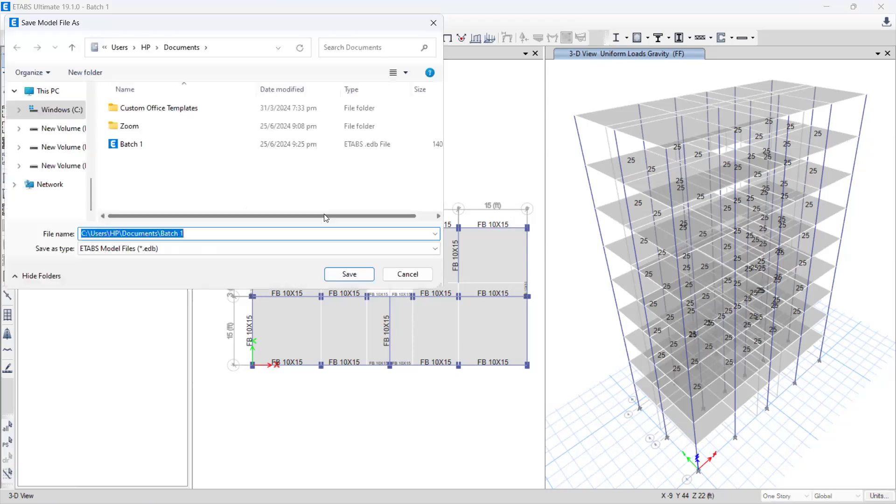
pyautogui.click(351, 275)
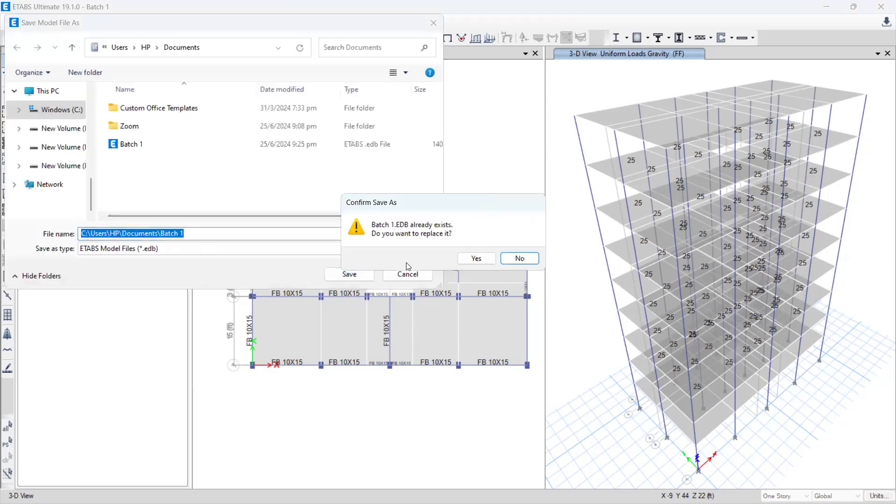
pyautogui.click(476, 258)
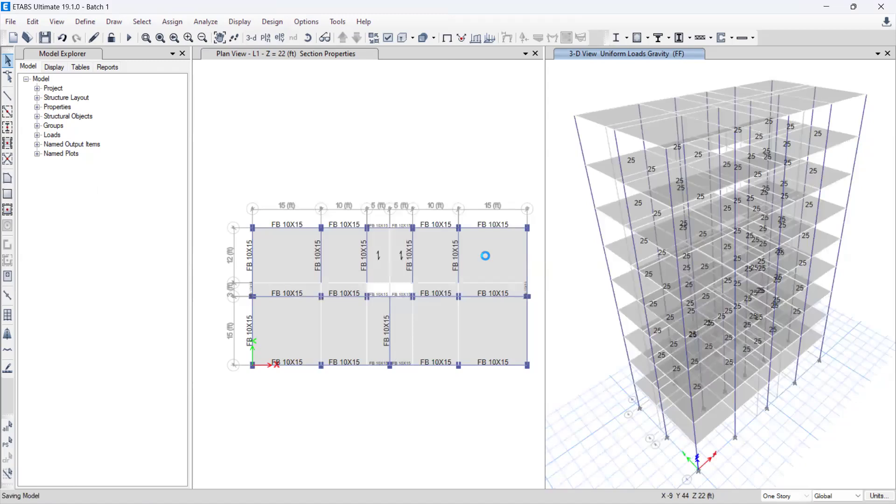